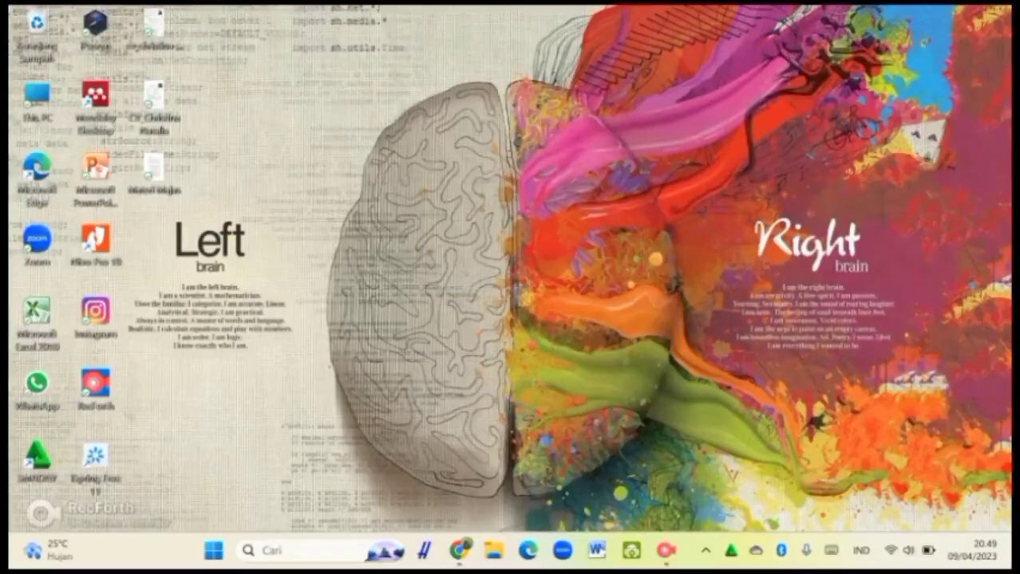
Step: Google 'ispring free' in a new Chrome tab and open the 'Download iSpring Free' result
click(460, 550)
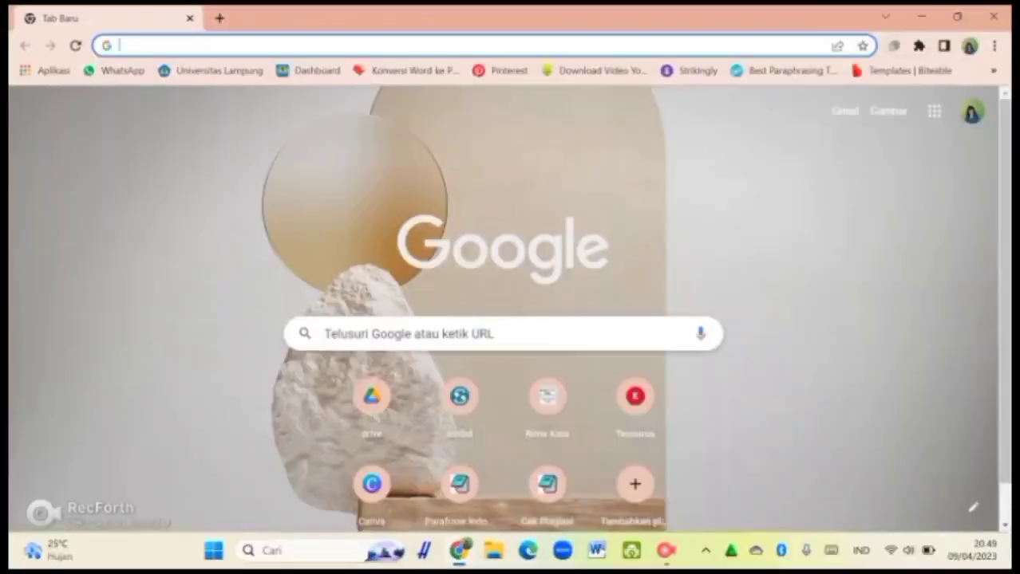
click(323, 333)
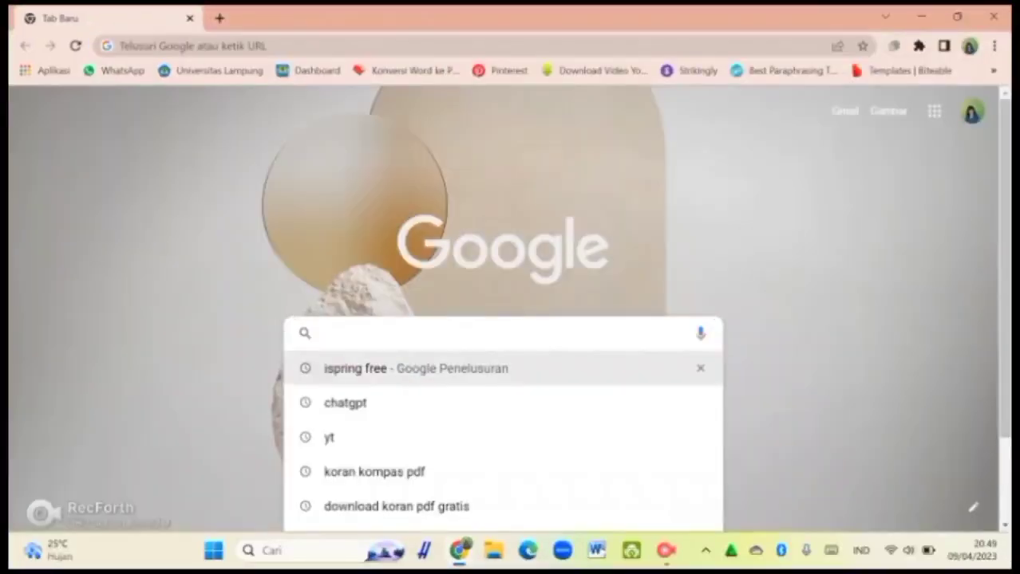
click(415, 368)
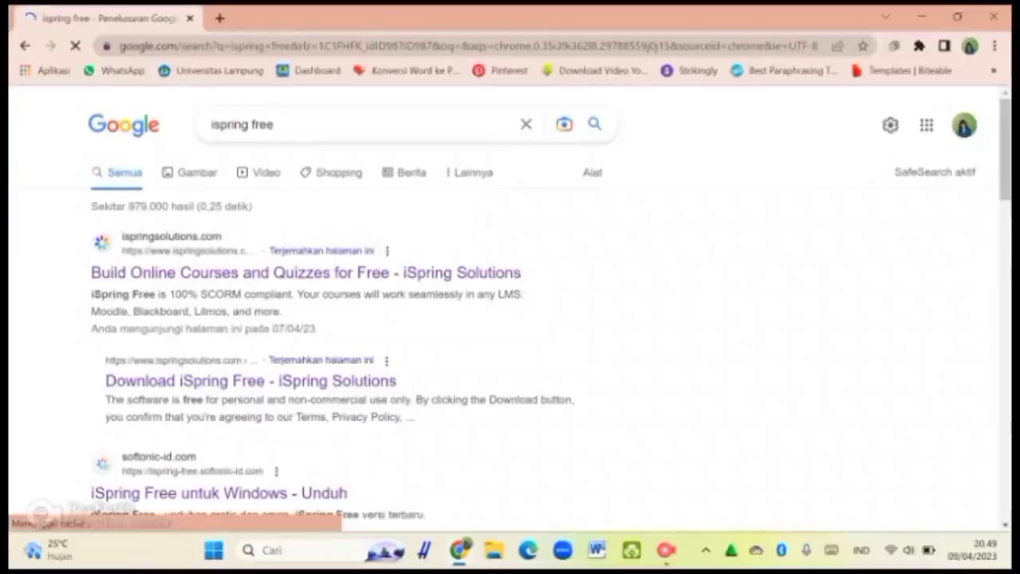
click(250, 381)
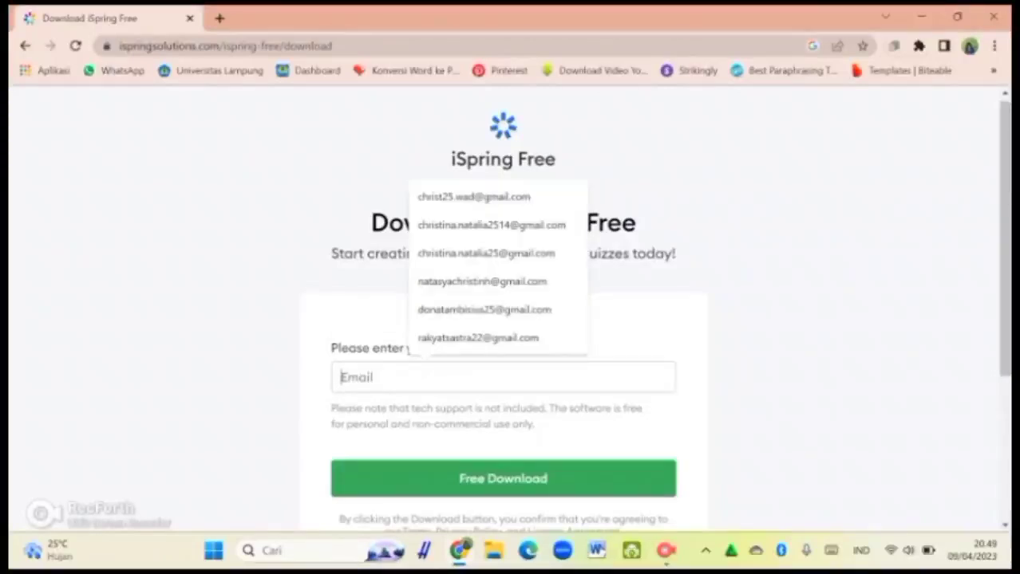
Step: Autofill the saved e-mail address and submit the Free Download form to get the installer
text(chr)
key(Down)
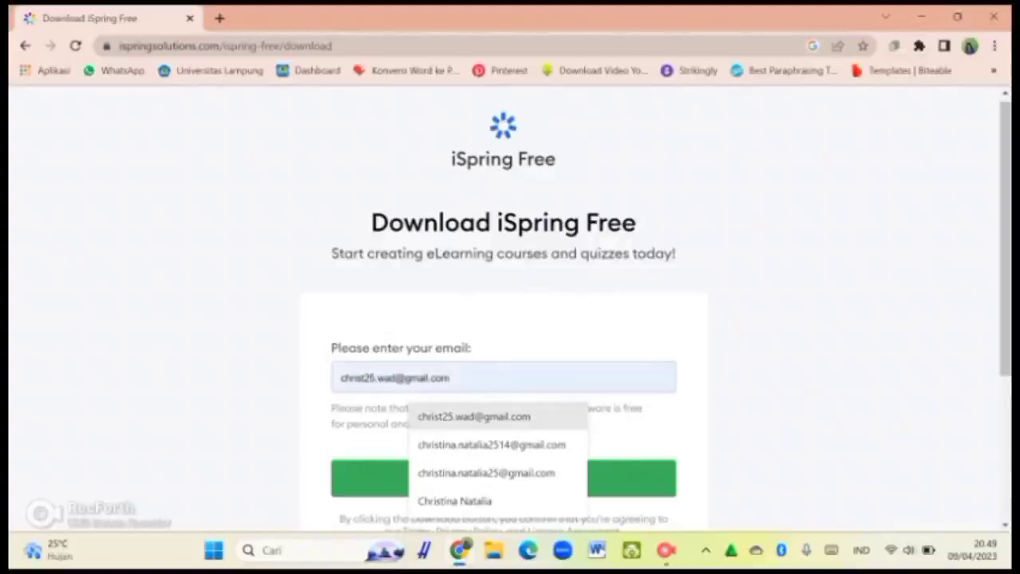
key(Return)
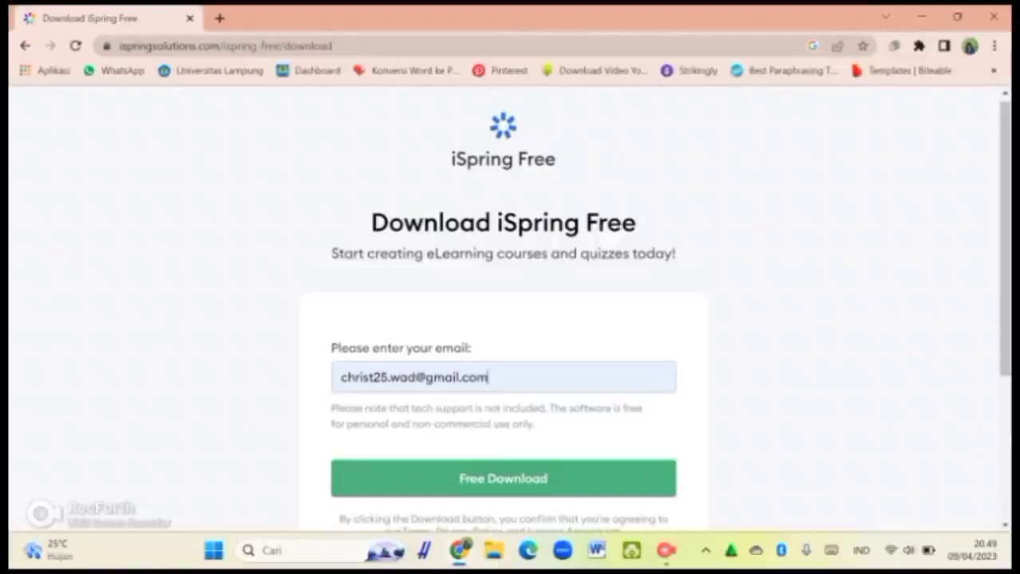
key(Return)
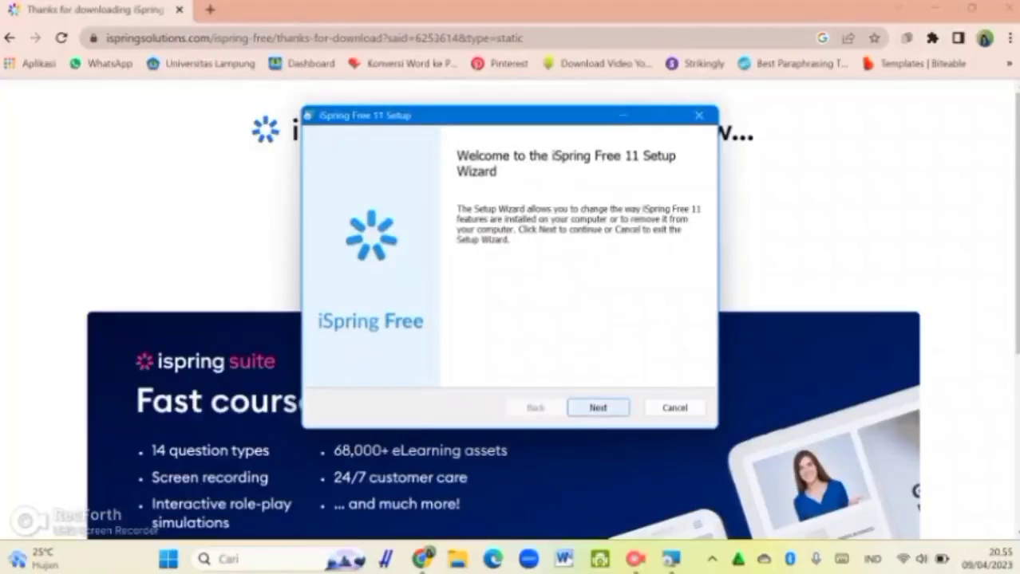
Step: Repair the existing iSpring Free 11 installation, launch the program, and minimize Chrome
key(Return)
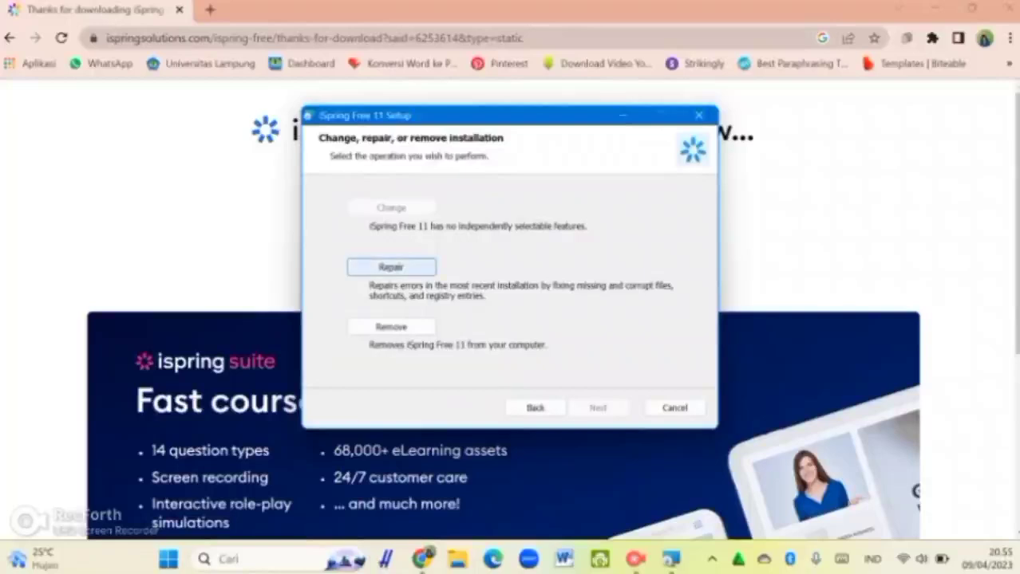
click(390, 267)
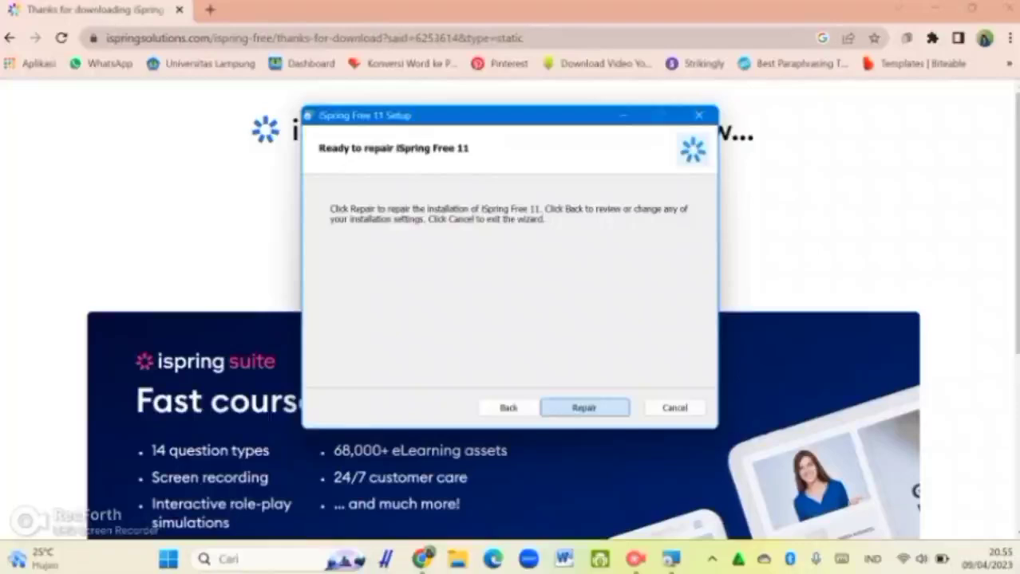
key(Return)
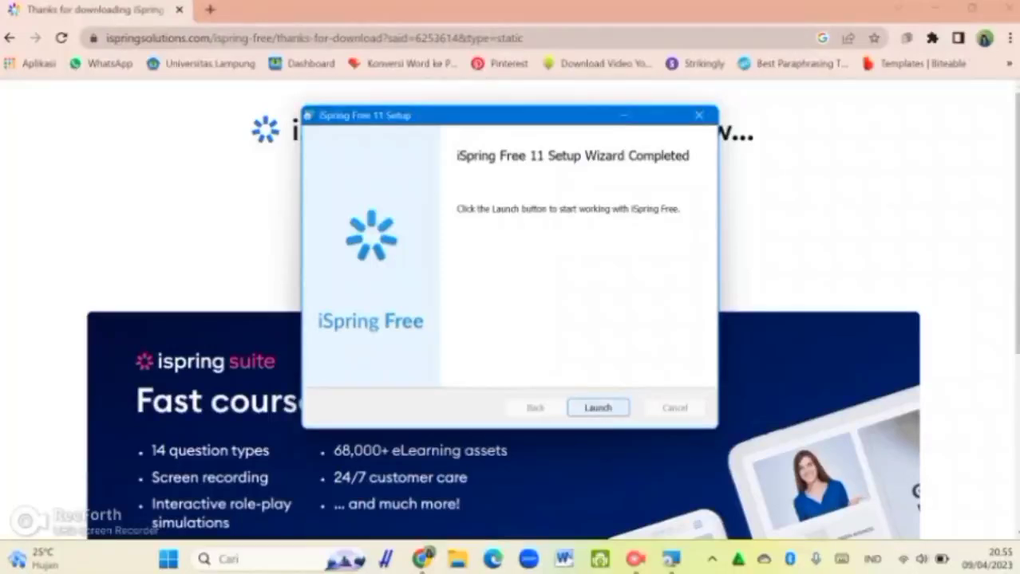
key(Return)
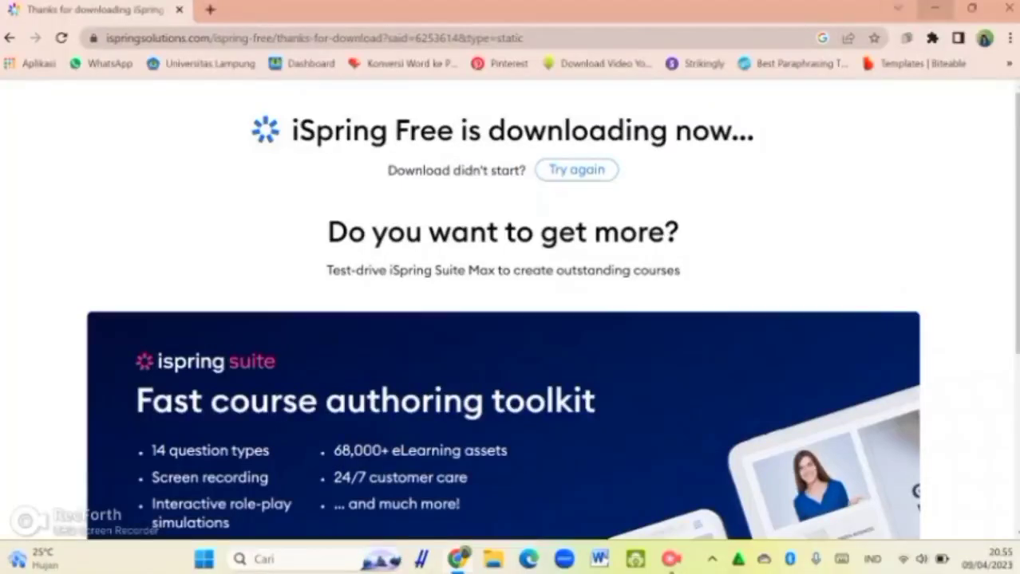
click(934, 8)
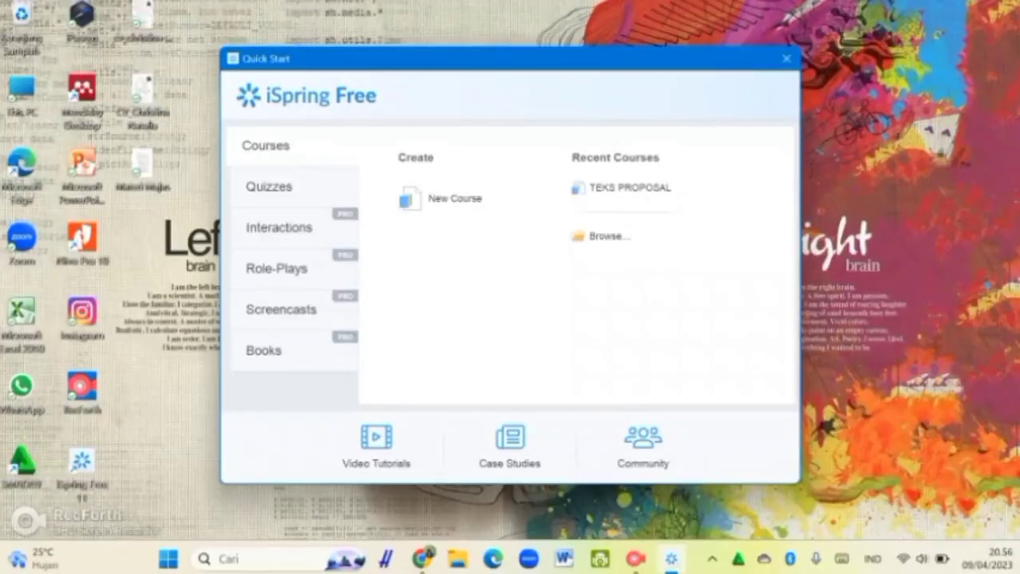
Step: Switch Quick Start to the Quizzes section with Graded Quiz, Survey and recent quizzes
click(269, 187)
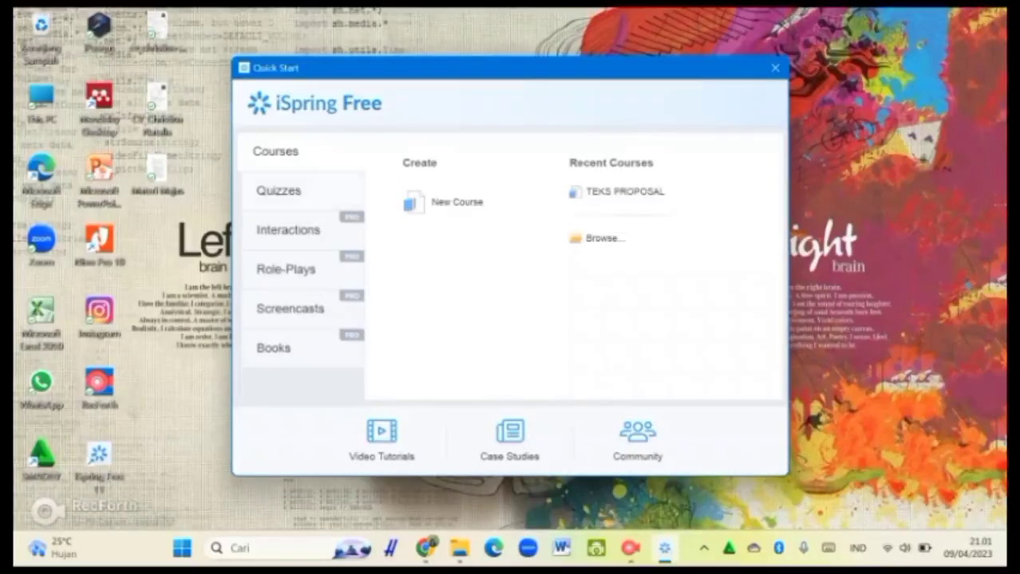
click(278, 191)
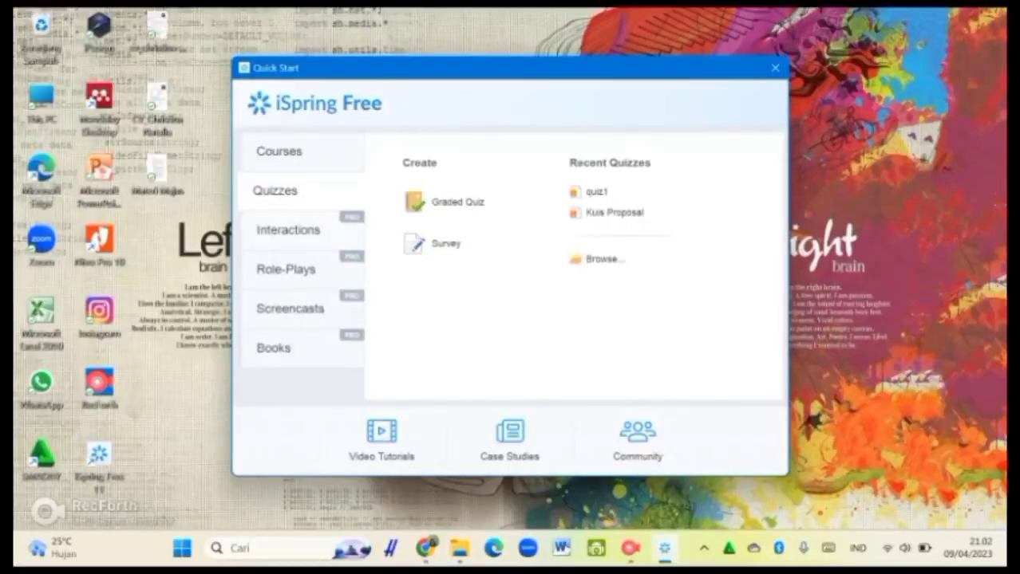
Step: Browse the Interactions, Role-Plays, Screencasts and Books pages, return to Courses, then close Quick Start
click(287, 230)
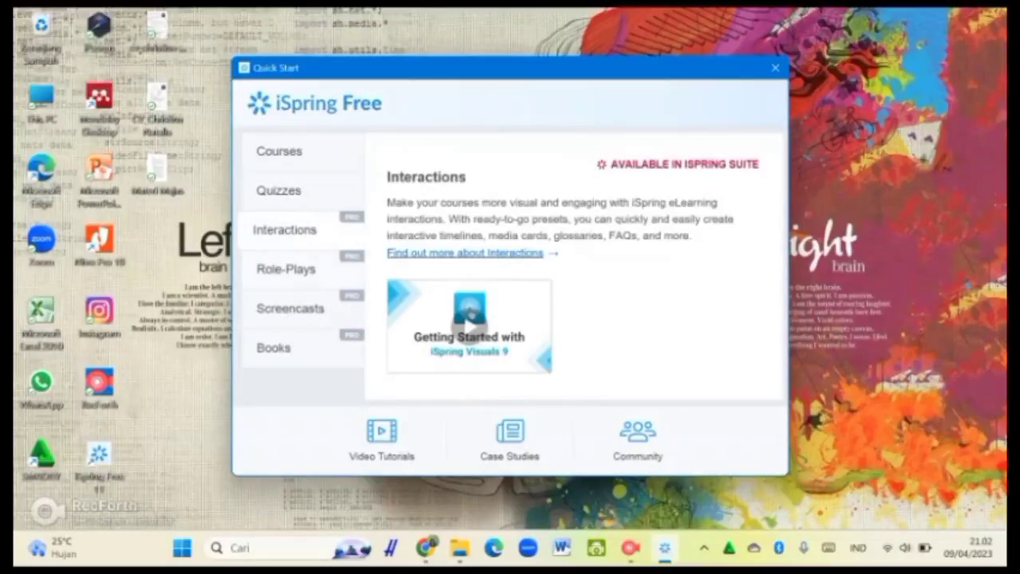
click(284, 269)
click(287, 309)
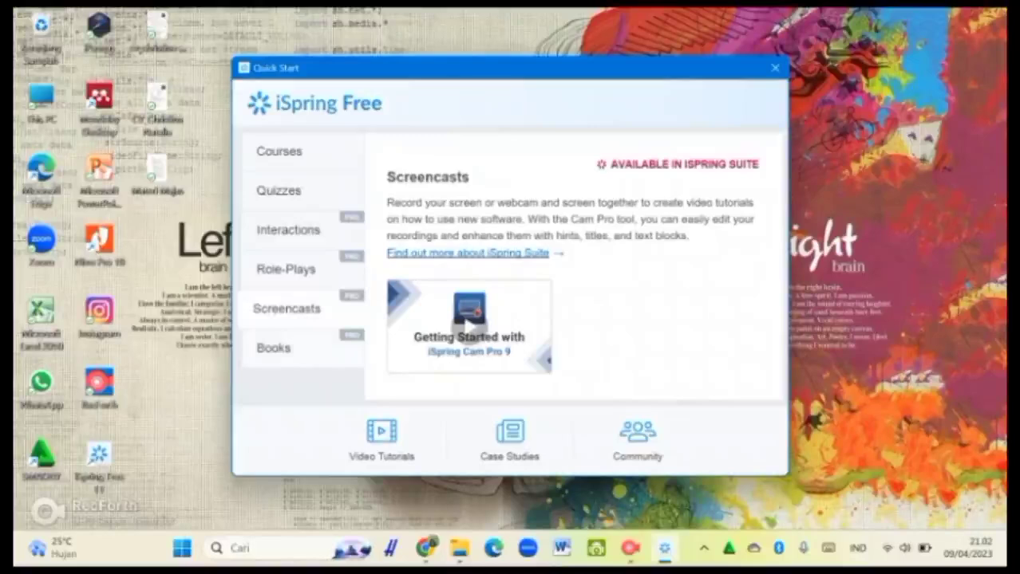
click(273, 348)
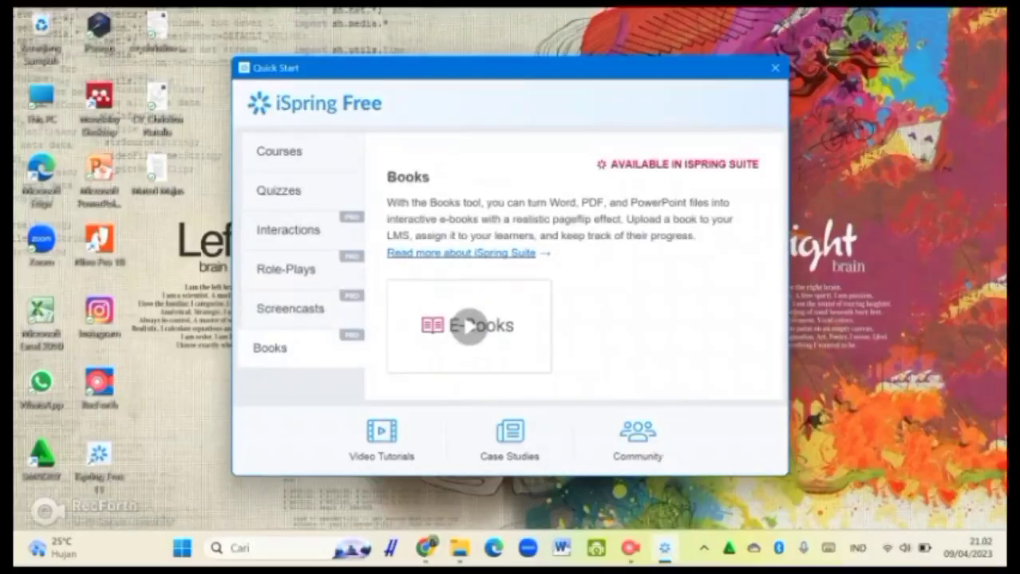
click(285, 230)
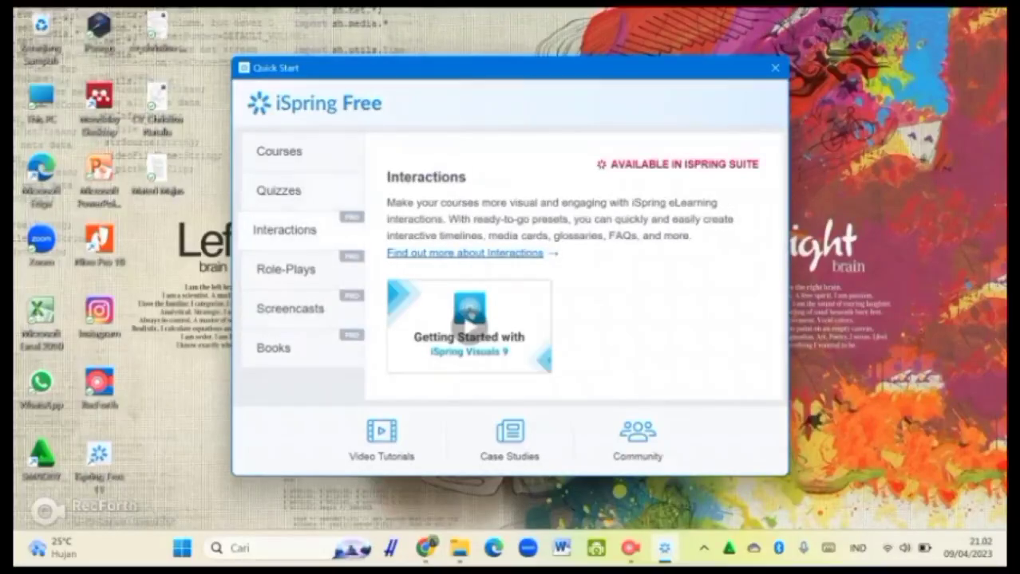
click(276, 151)
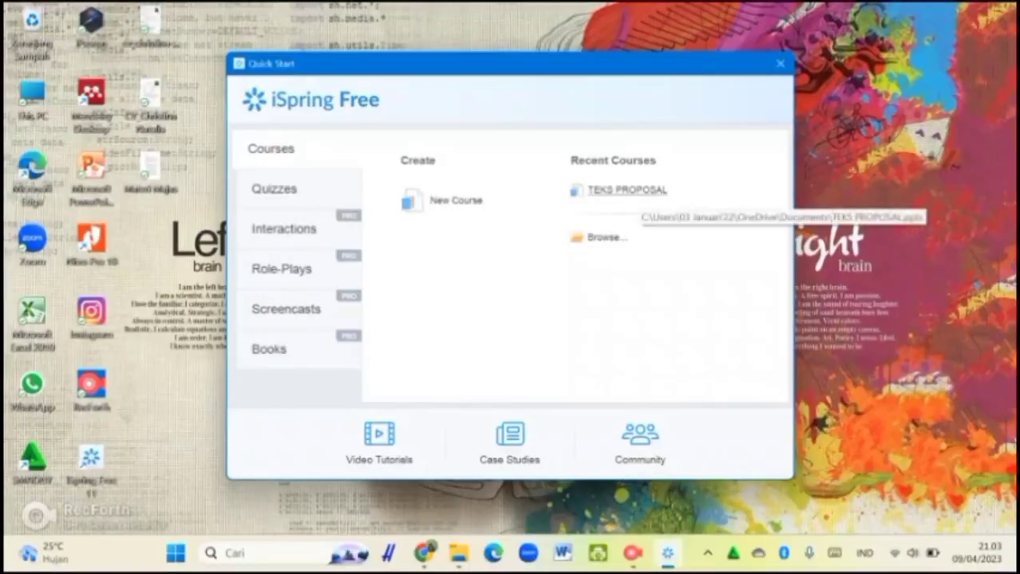
click(640, 191)
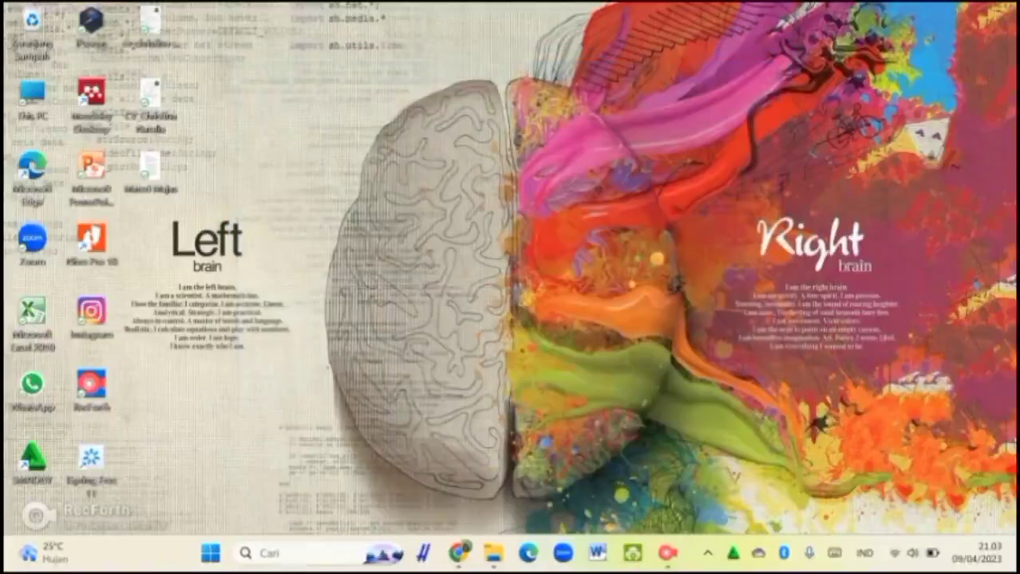
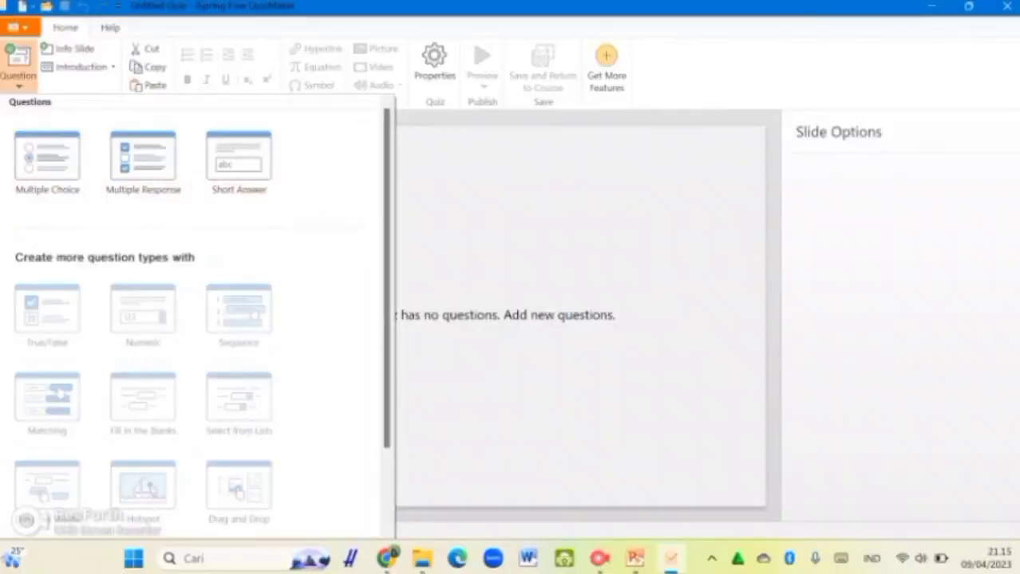
Step: Browse the question-type gallery, then close it without adding a question
scroll(195, 319, down, 3)
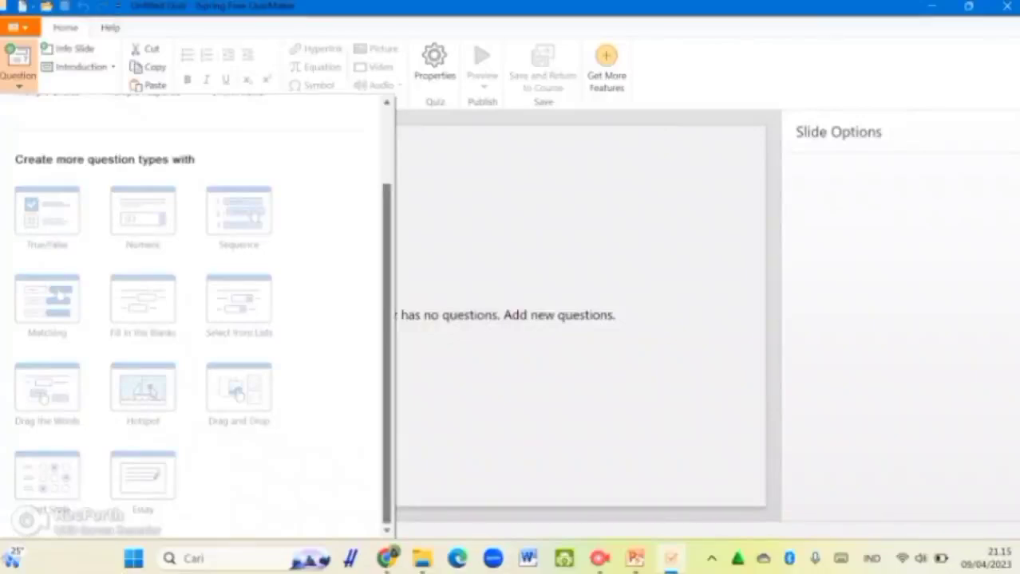
scroll(192, 319, up, 3)
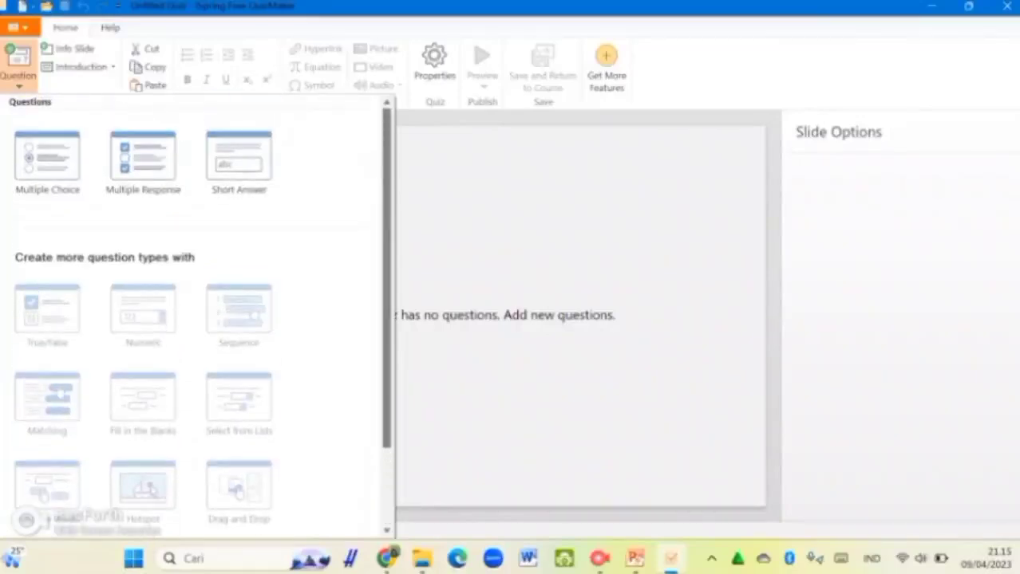
key(Escape)
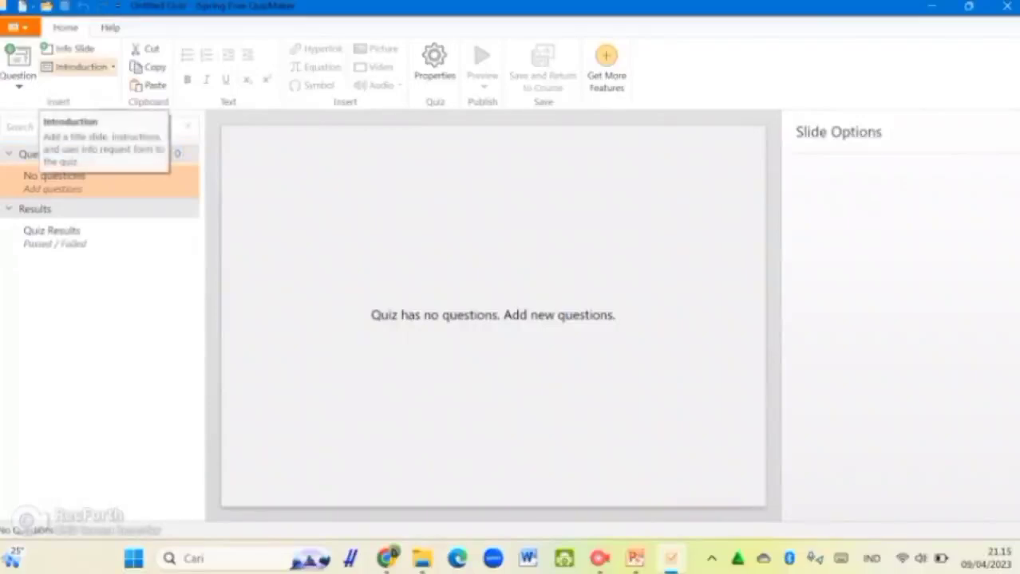
Step: Insert an Intro Slide from the Introduction gallery with its default welcome title
click(80, 66)
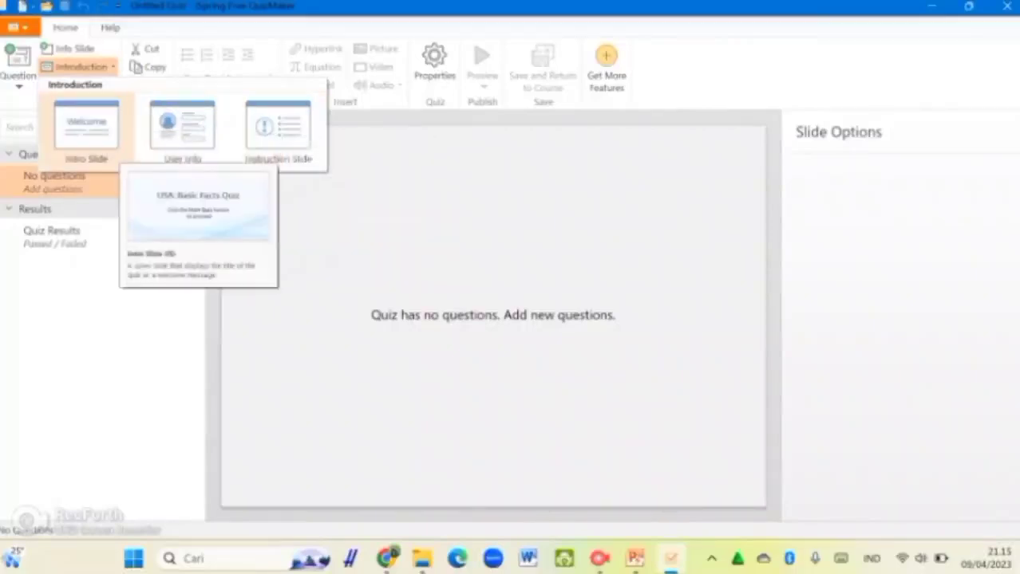
click(86, 126)
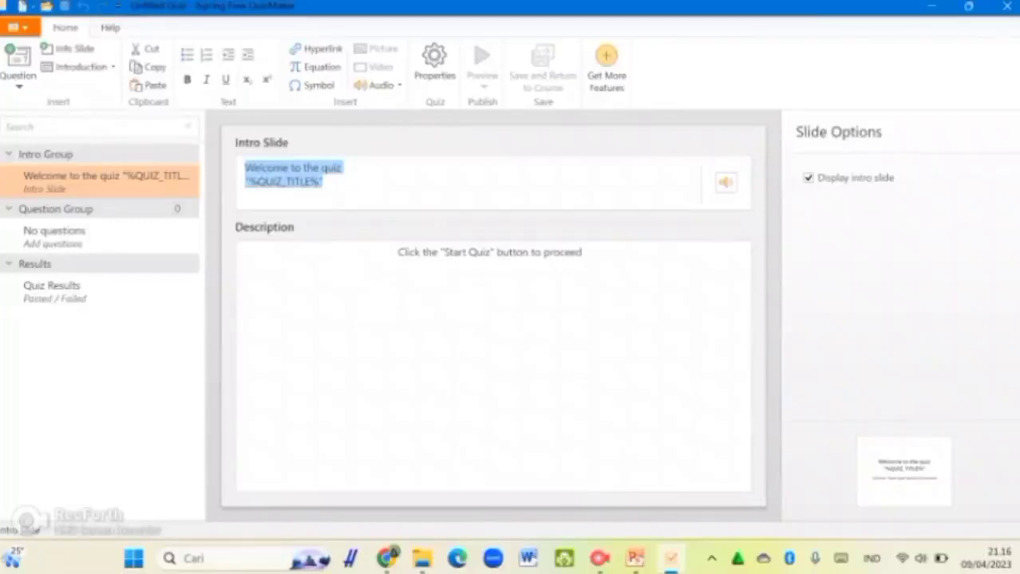
Step: Title the intro slide 'Kuis Teks Proposal' and describe it as 'Kuis ini dibuat untuk menguji kemampuanmu setelah belajar mengenai teks proposal'
text(Kuis)
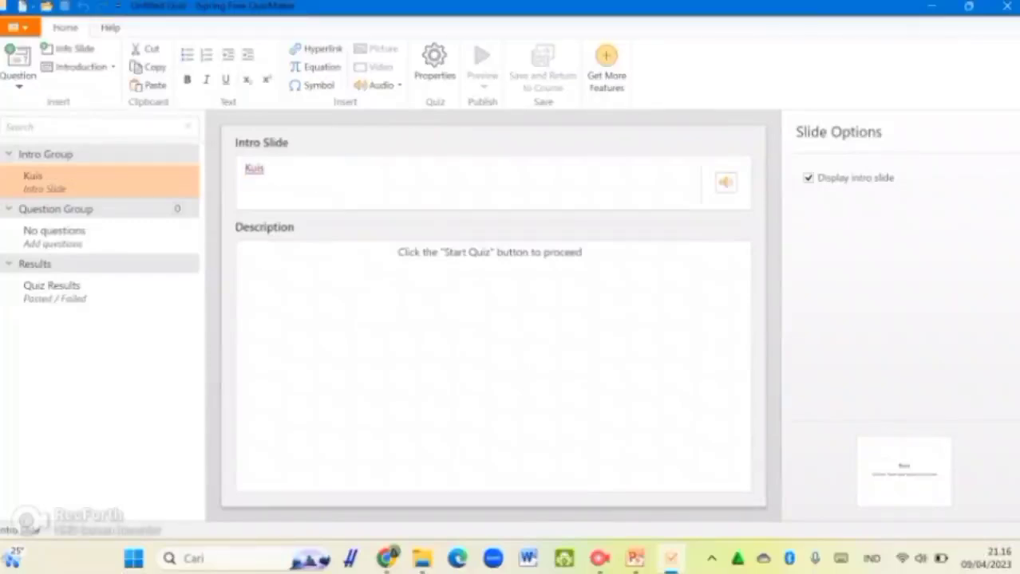
text( Teks Propo)
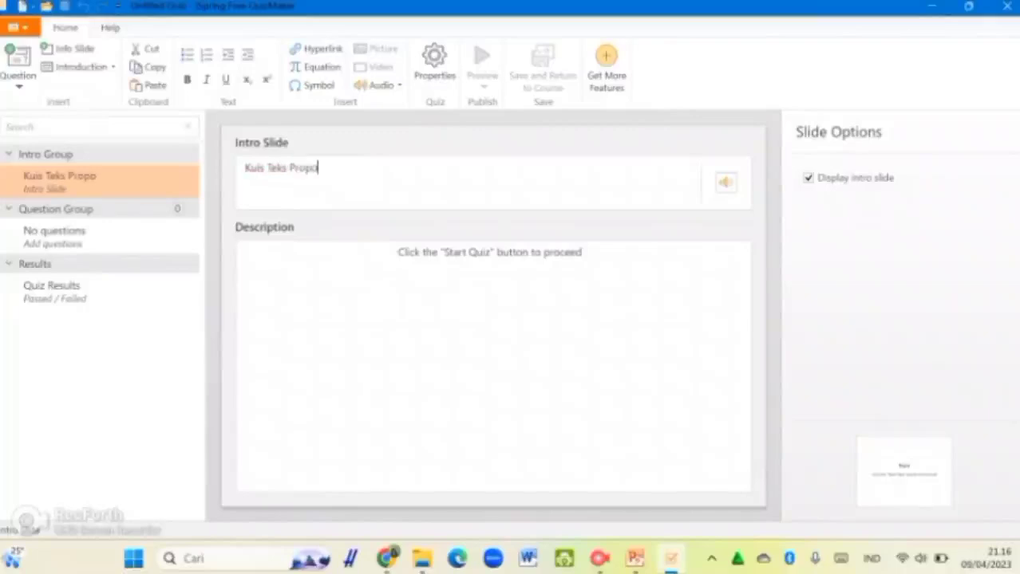
text(sal)
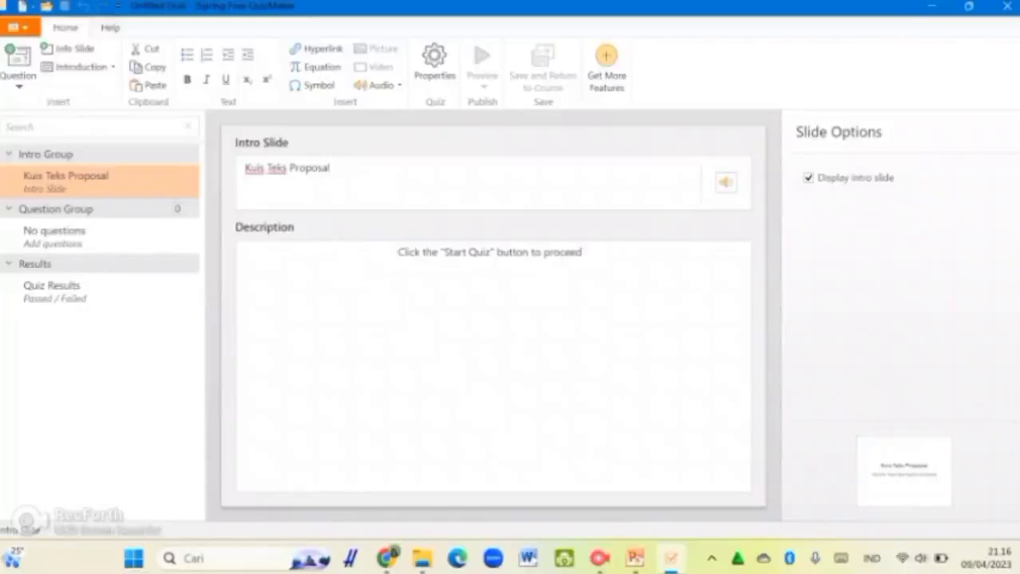
click(397, 252)
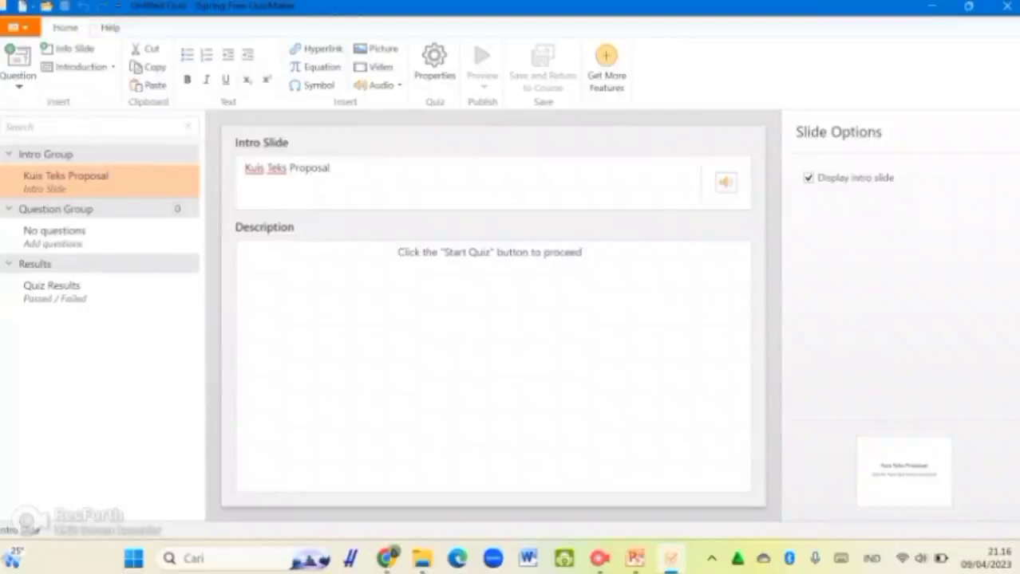
text(Kuis)
key(ctrl+a)
key(BackSpace)
text(Kuis in)
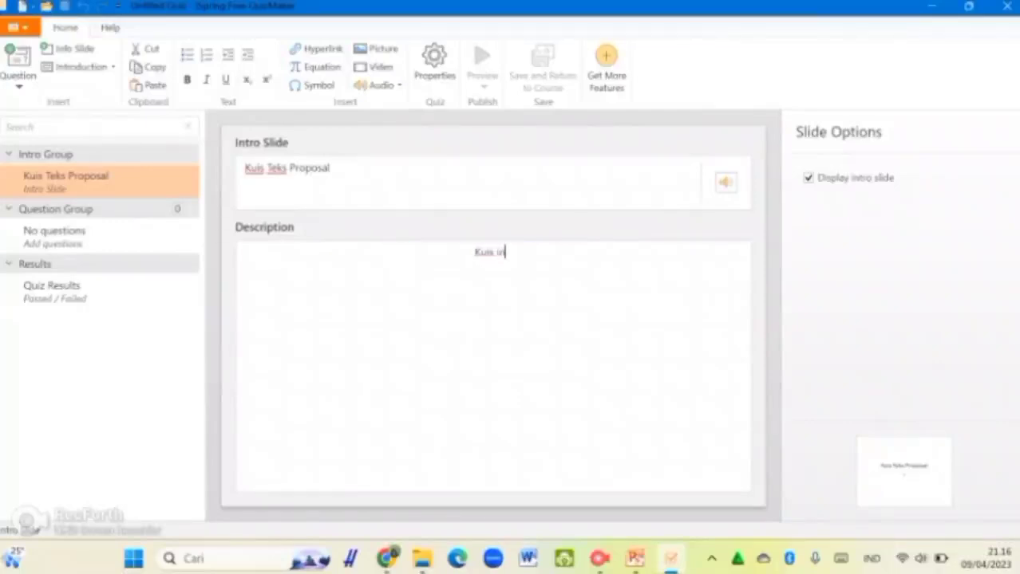
text(i dibuat untu)
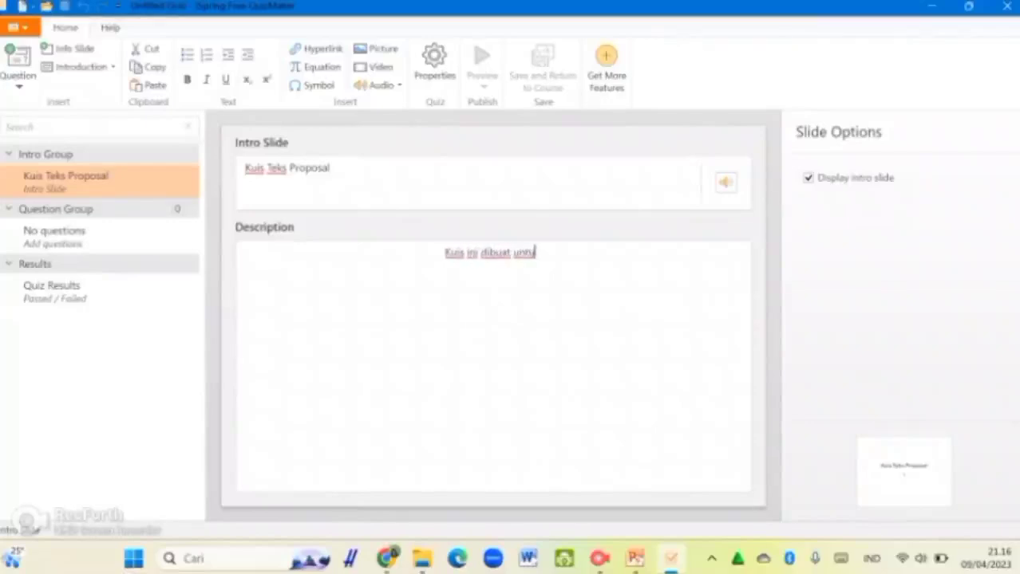
text(k menguji kemampuan)
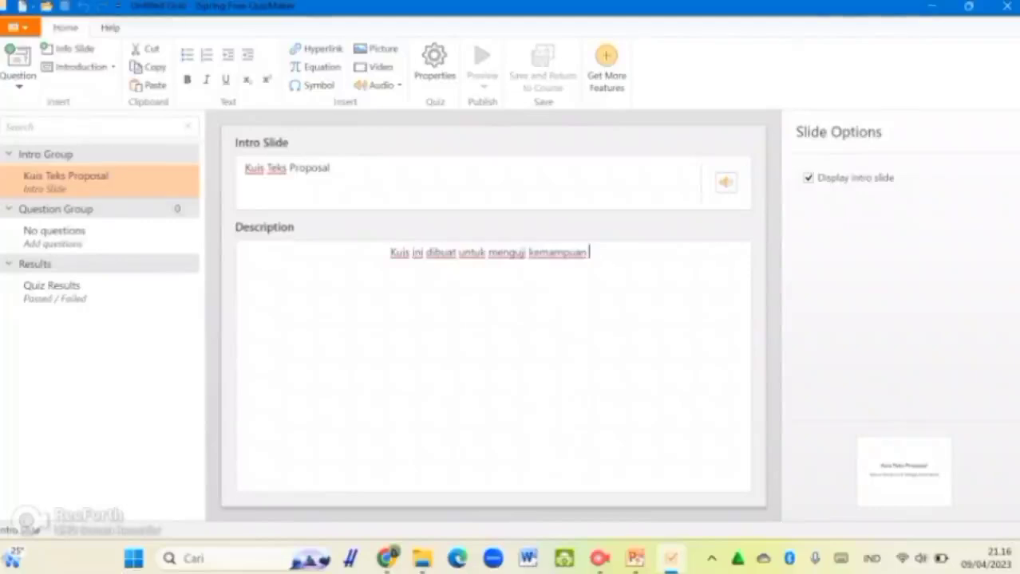
text(mu setelah a)
key(BackSpace)
text(belaja)
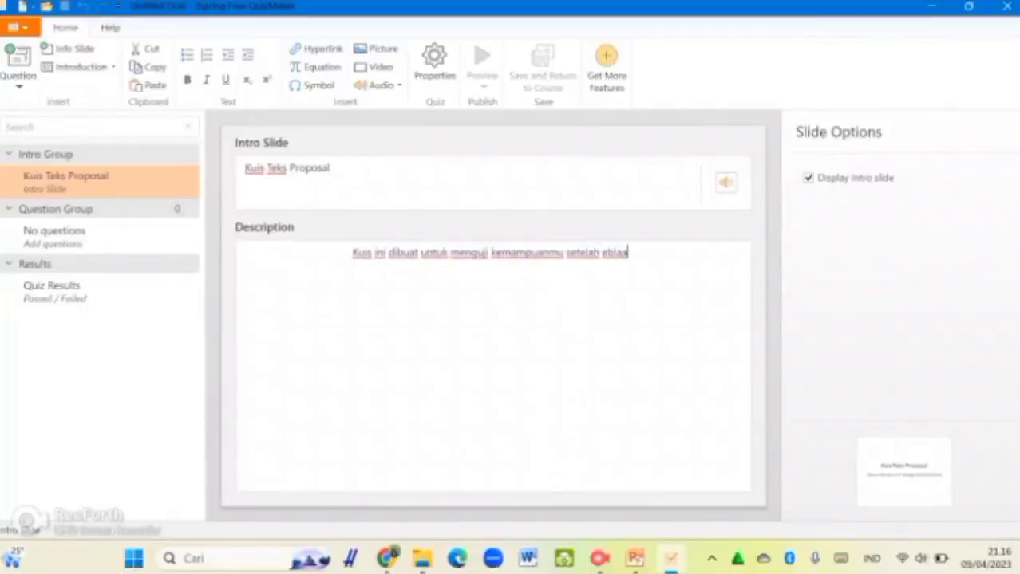
text(r mengena)
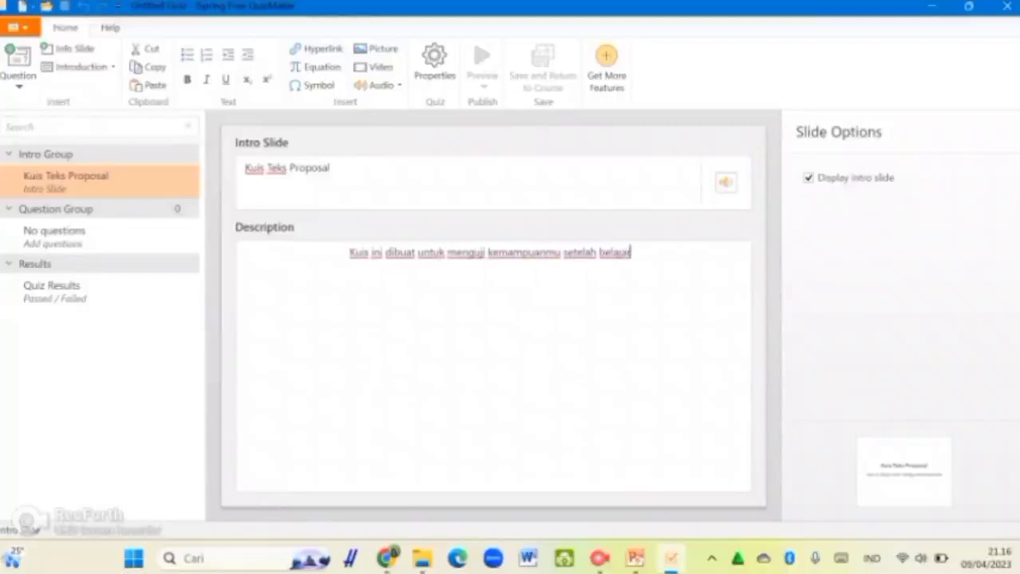
text(i)
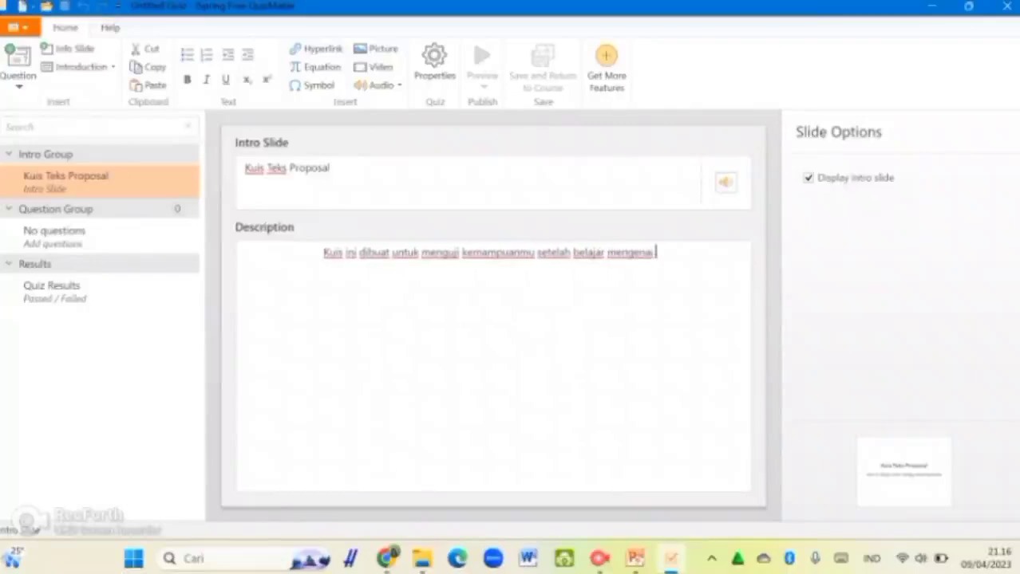
text( teks proposal)
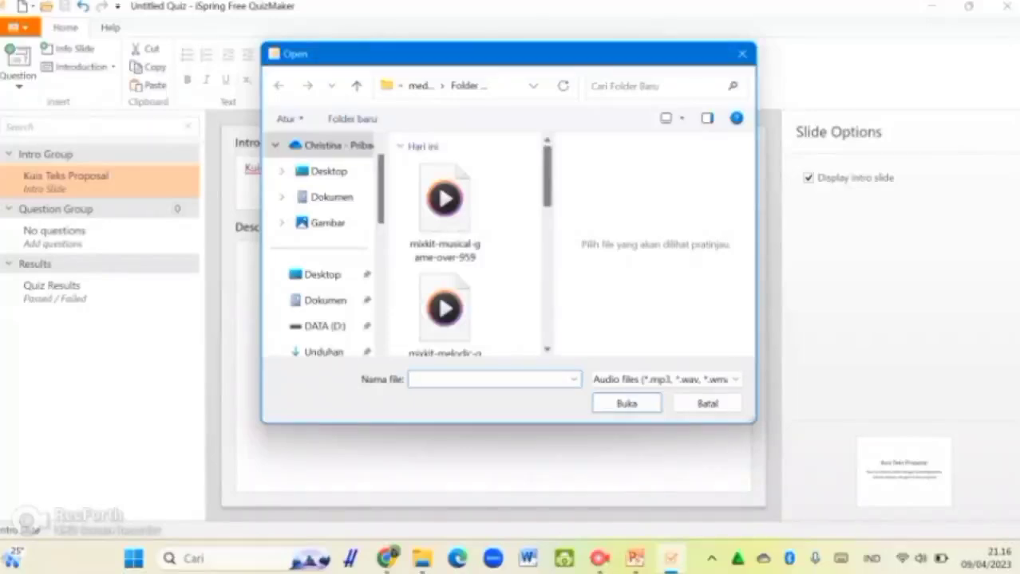
Step: Cancel the audio file picker without attaching a sound to the intro slide
scroll(470, 247, down, 1)
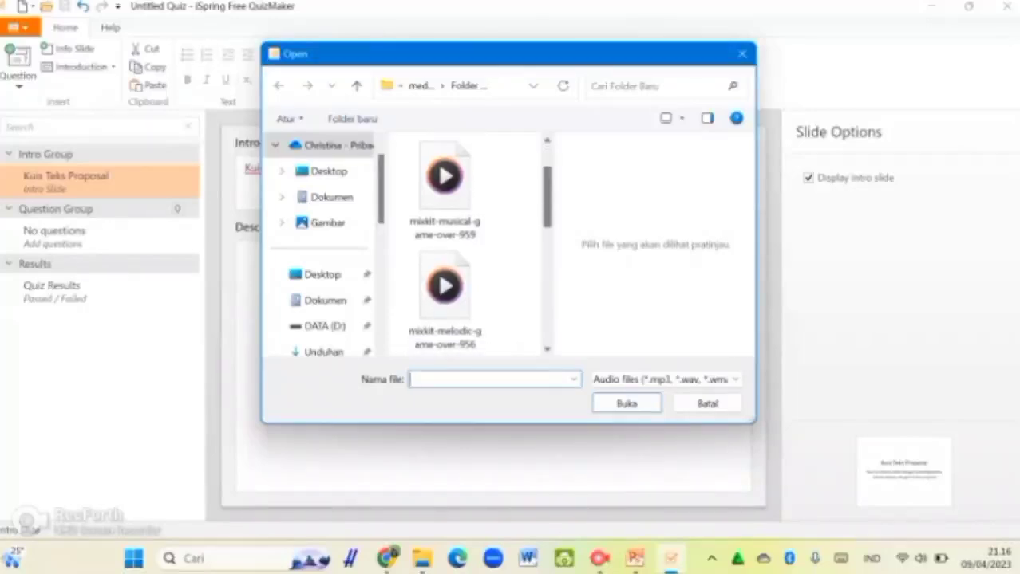
scroll(471, 247, up, 1)
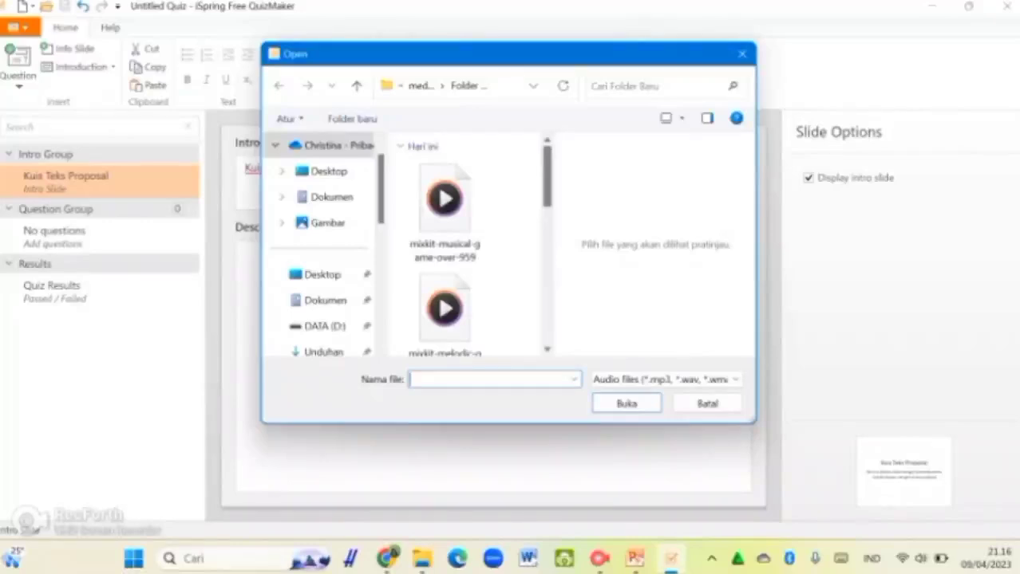
click(707, 404)
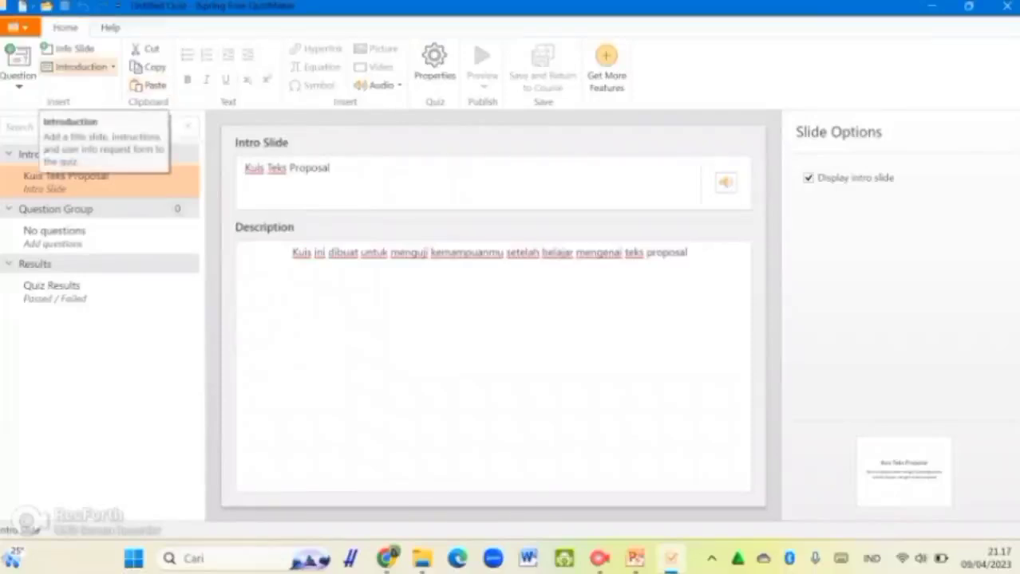
Step: Look through the Introduction slide types, then dismiss the gallery
click(80, 67)
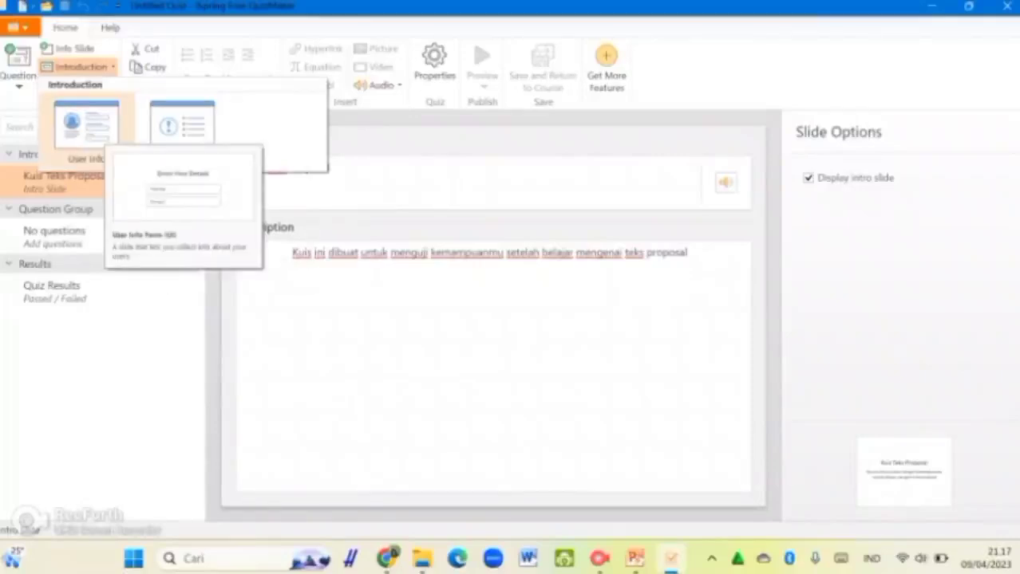
key(Escape)
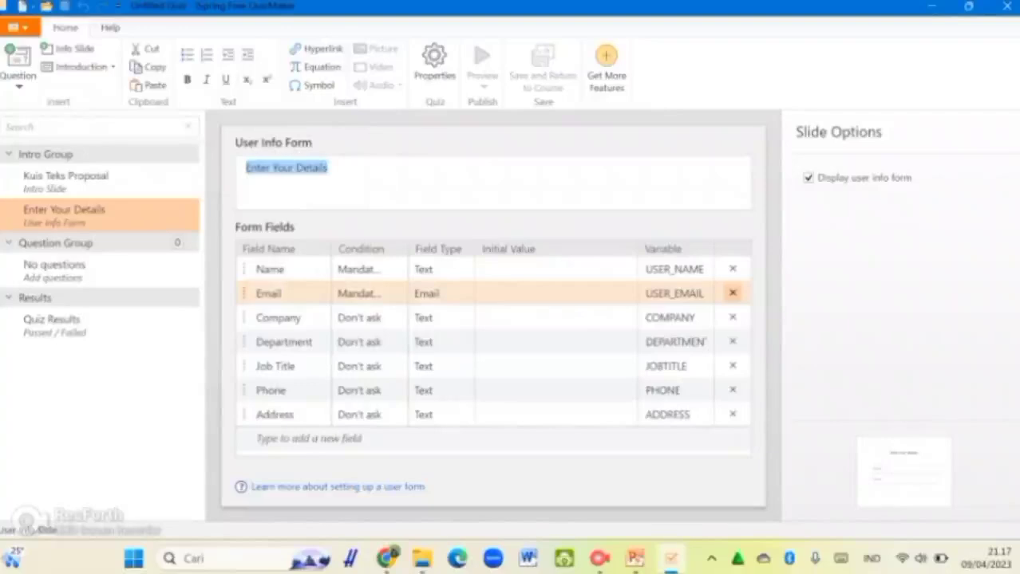
Step: Remove the Email, Company, Department, Job Title and Phone fields from the form
click(733, 293)
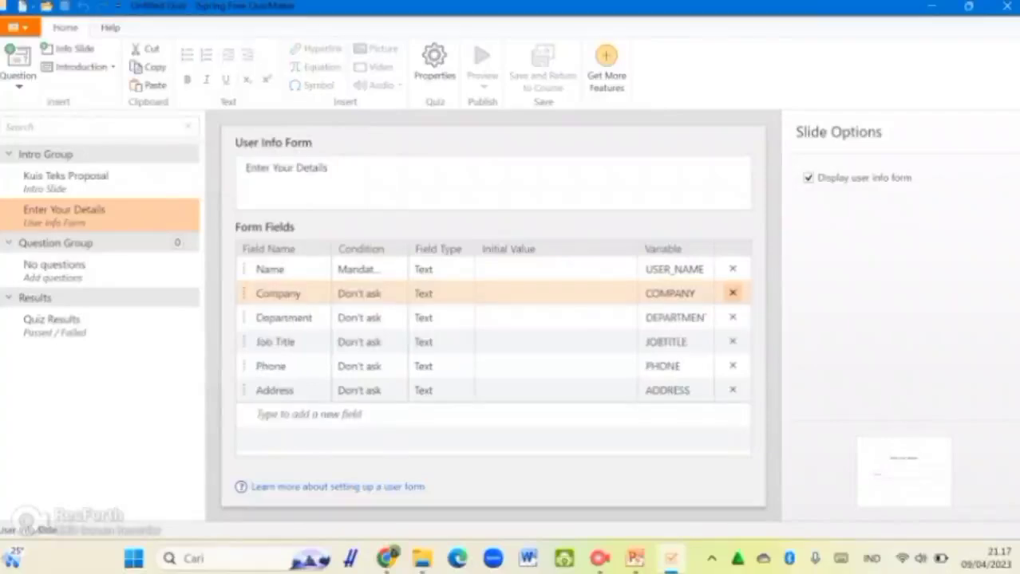
click(732, 293)
click(732, 294)
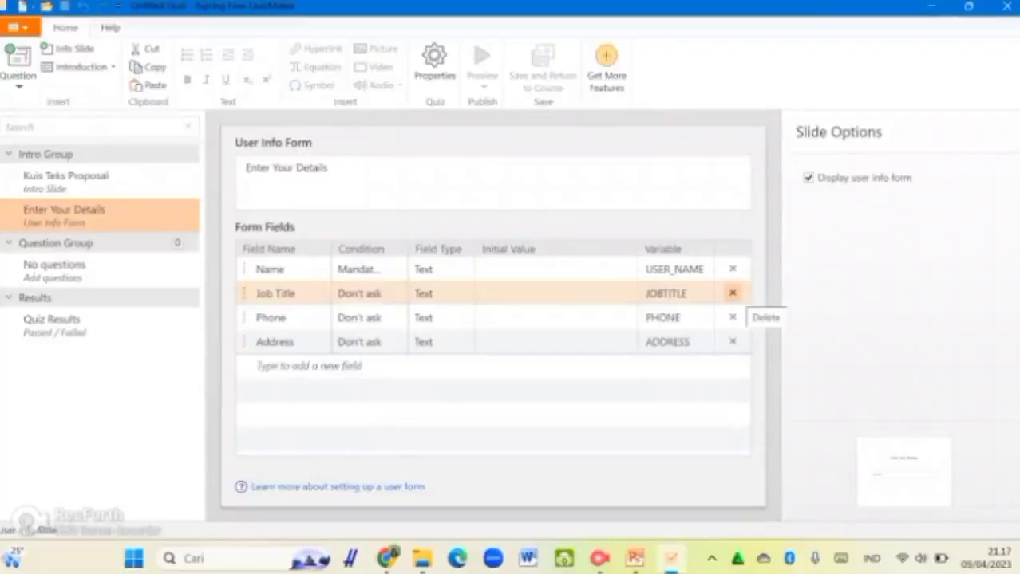
click(732, 293)
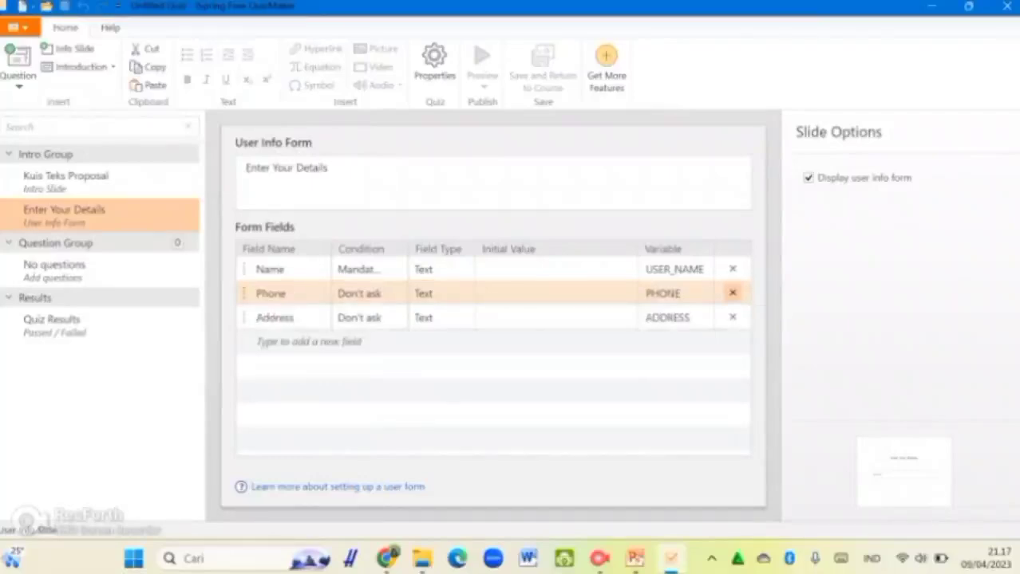
click(732, 294)
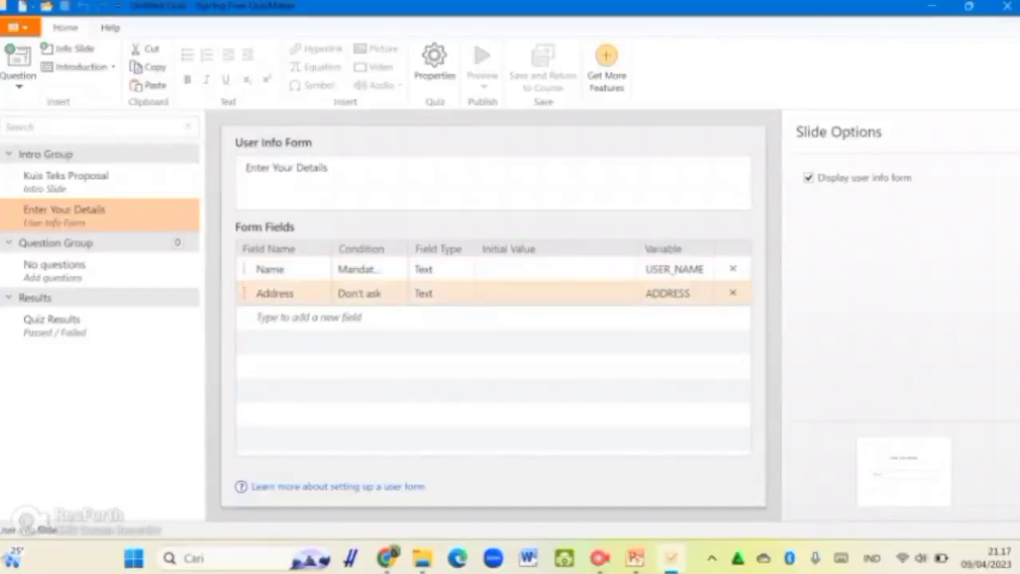
Step: Rename the Address field to 'No. Absen' and make it mandatory
click(279, 294)
click(294, 294)
key(ctrl+a)
text(No. Absen)
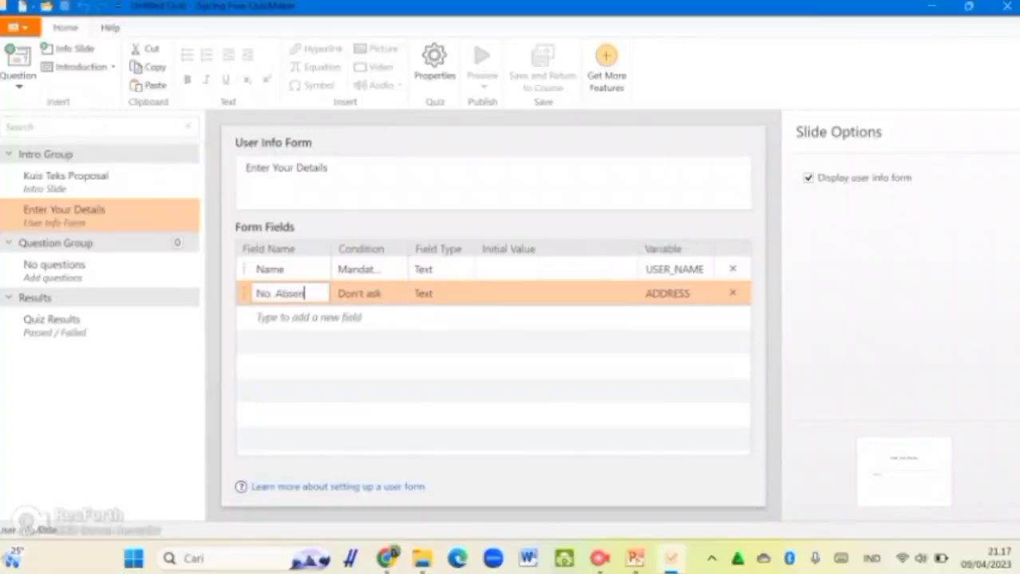
click(397, 294)
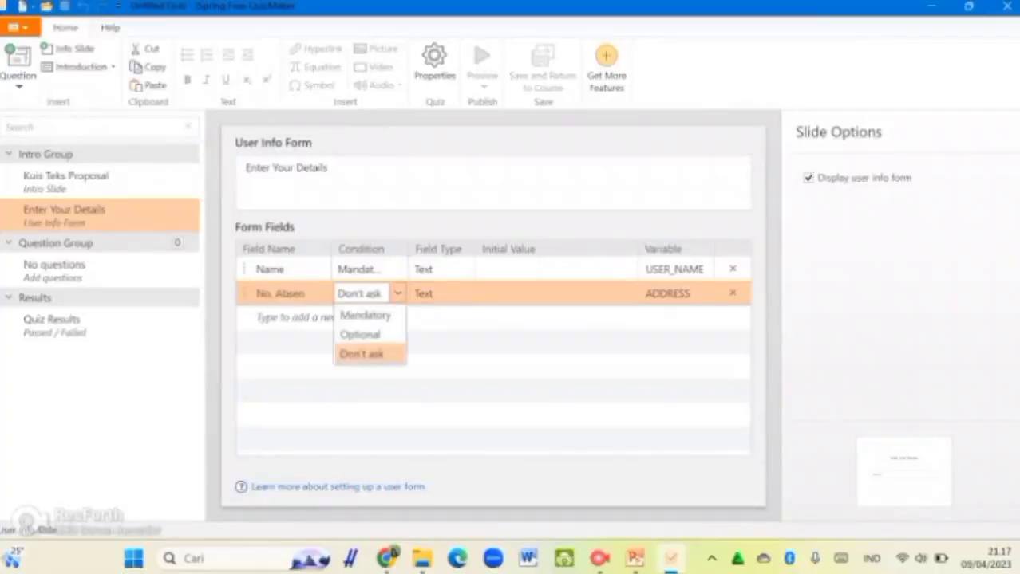
click(365, 315)
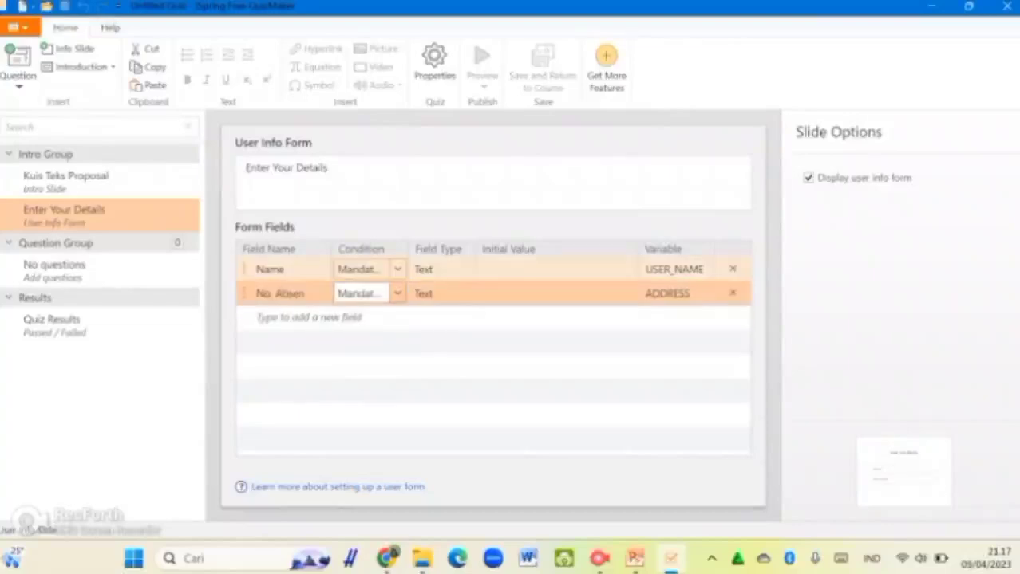
click(397, 294)
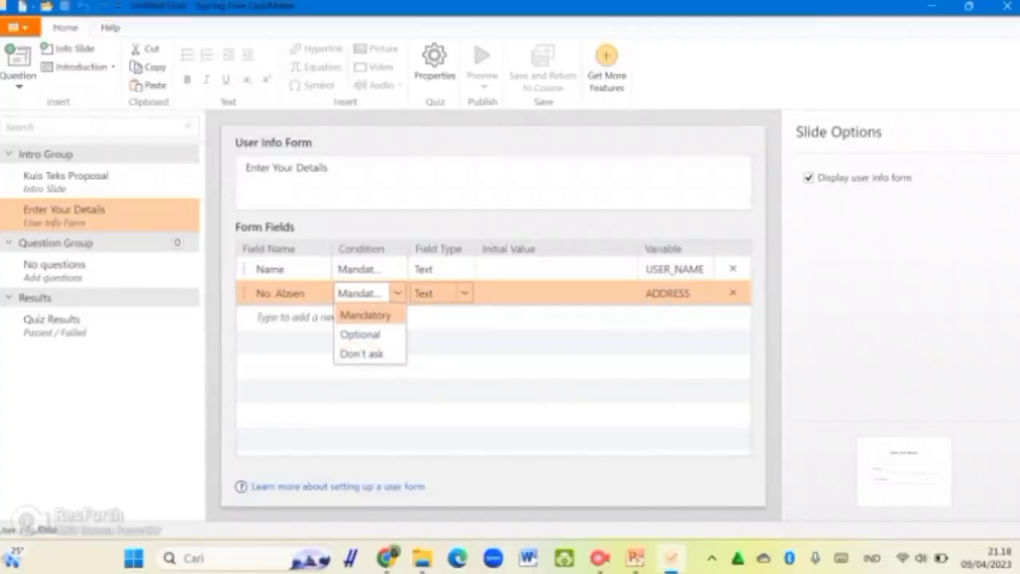
Step: Keep No. Absen as a Text field and set its variable name to USER_ABSEN
click(439, 293)
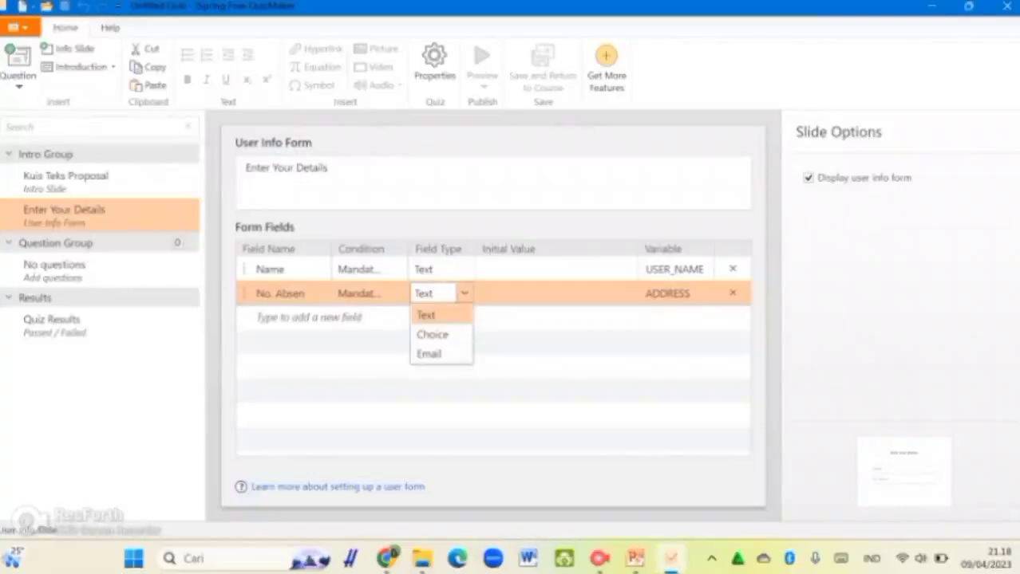
click(661, 293)
drag(690, 293, 644, 293)
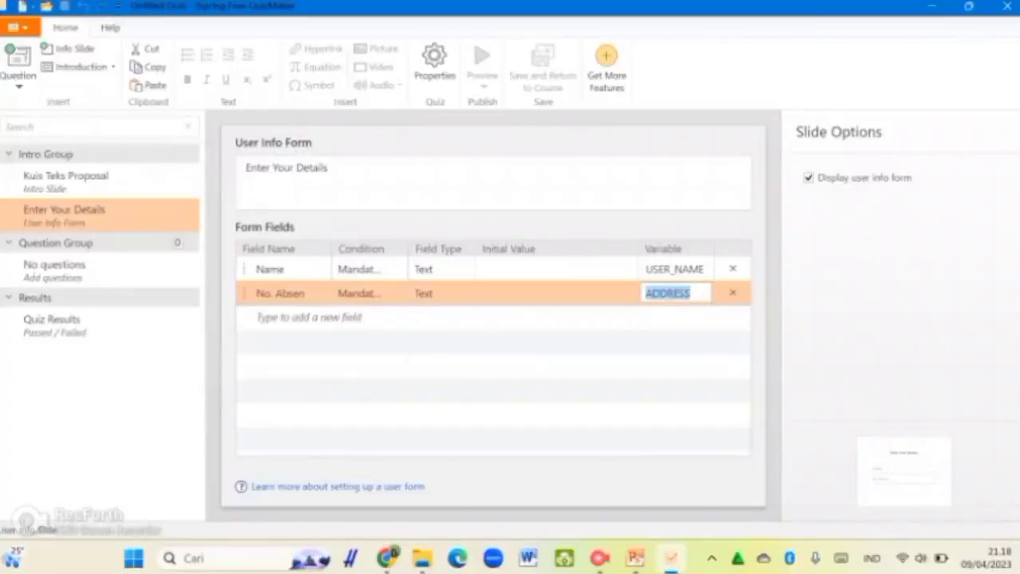
text(No)
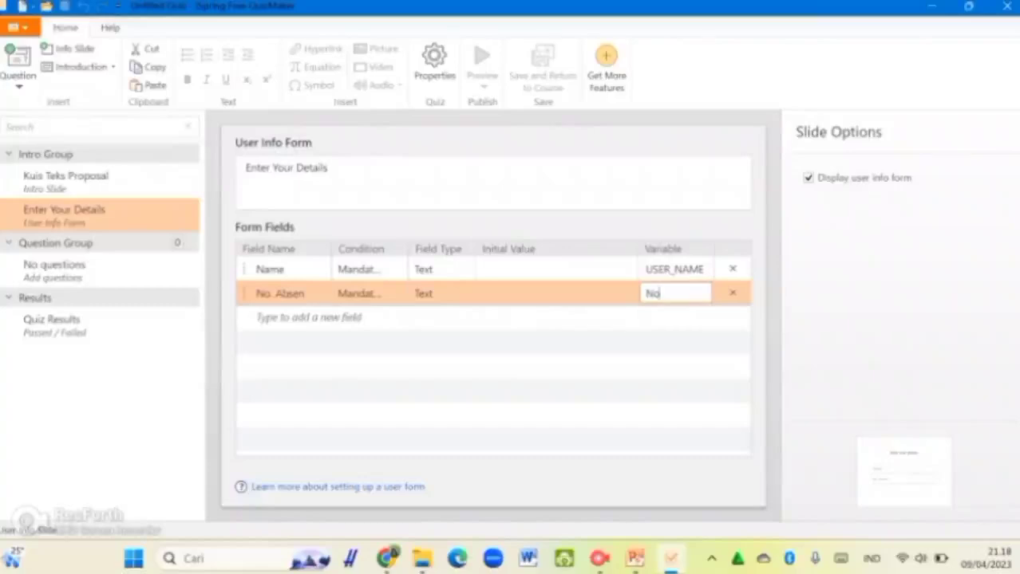
key(BackSpace)
key(BackSpace)
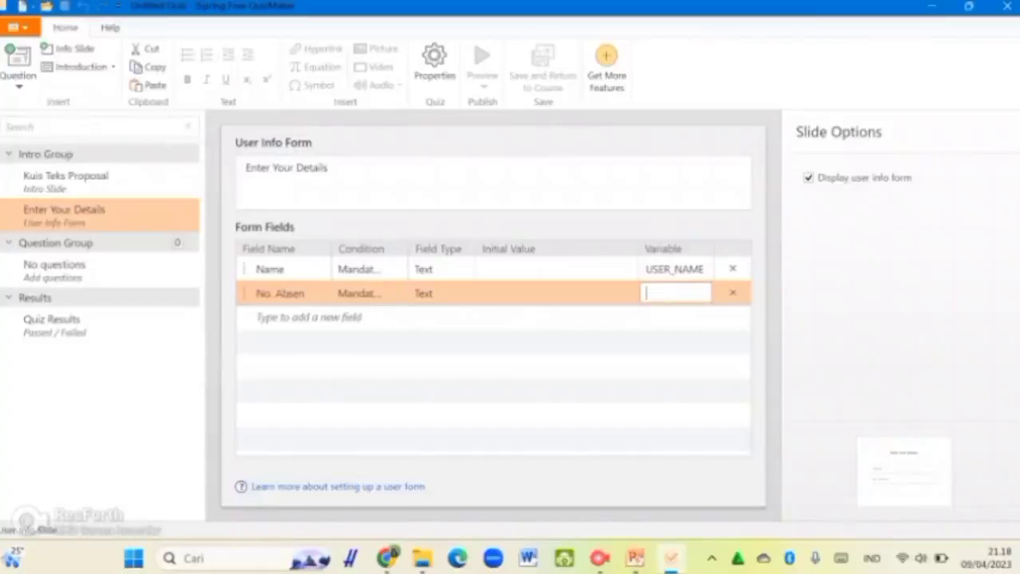
text(NoB)
key(BackSpace)
text(_Absen)
key(ctrl+a)
text(Usal)
key(BackSpace)
key(BackSpace)
key(BackSpace)
text(SER_Absen)
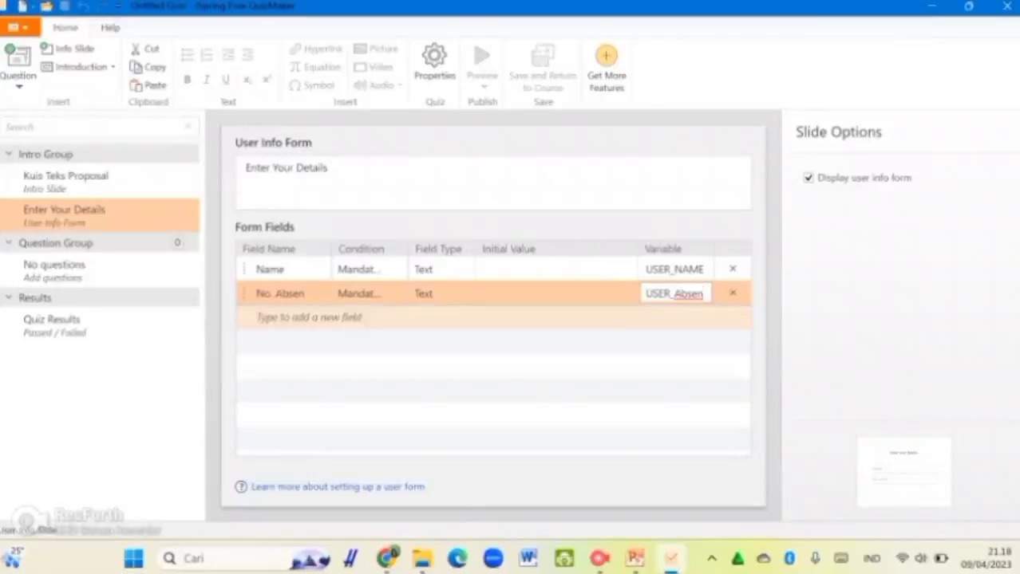
key(Return)
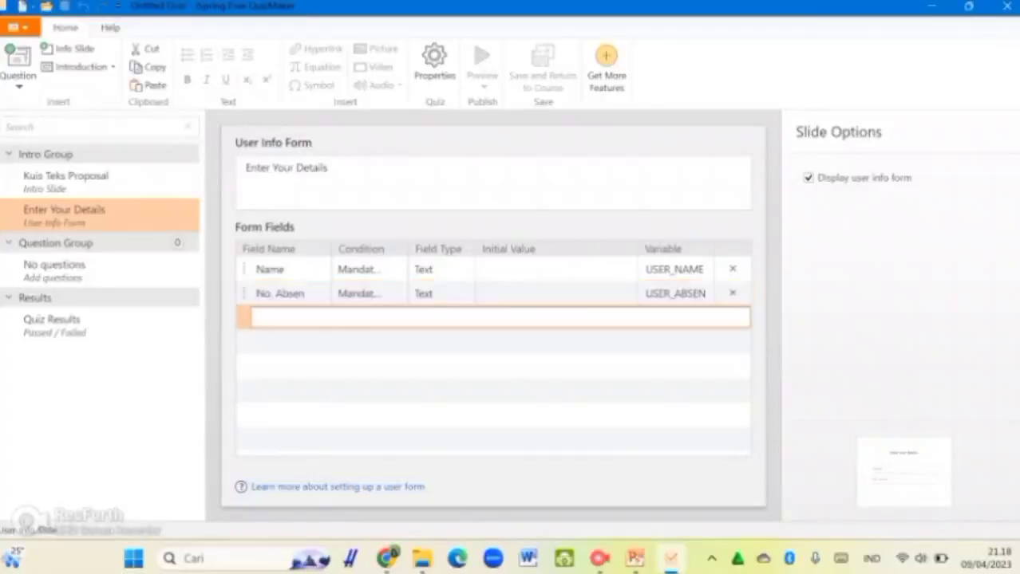
Step: Leave the new-field row and select the 'Enter Your Details' form heading
key(Escape)
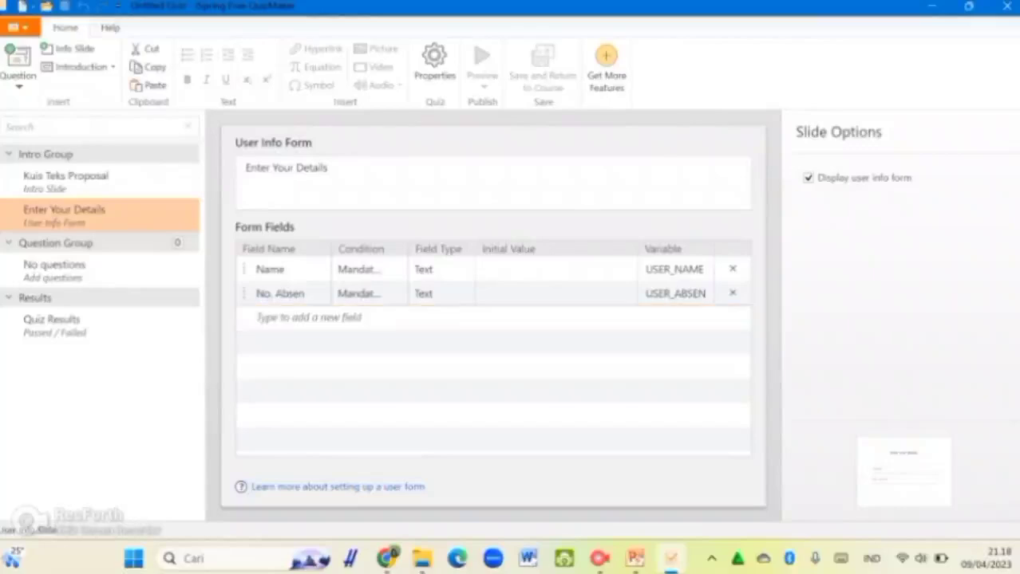
click(329, 168)
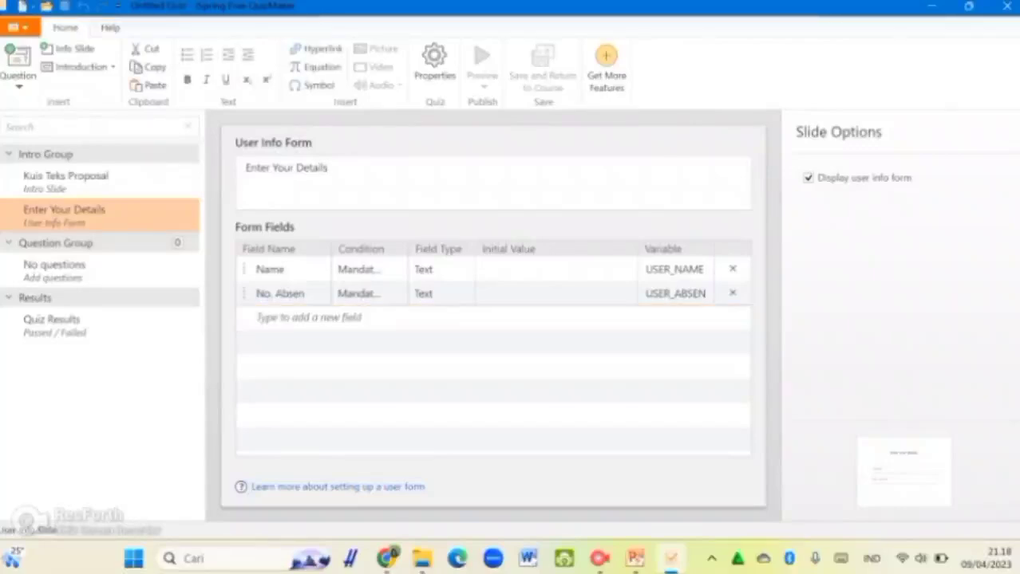
drag(328, 168, 244, 168)
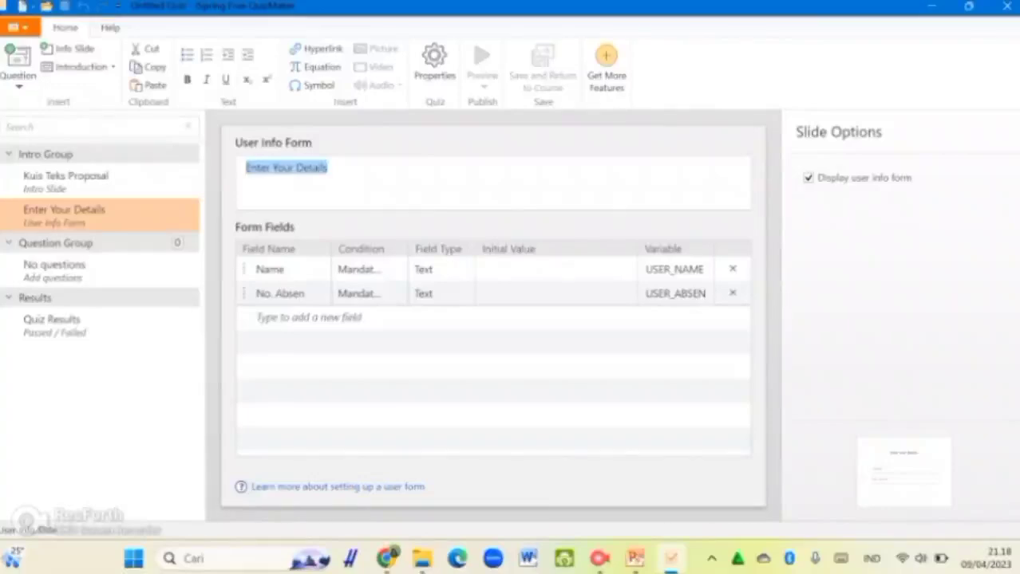
Step: Type 'Silakan isi data diri di bawah ini' as the form heading, then select the empty question group
text(Silakan isi data diri)
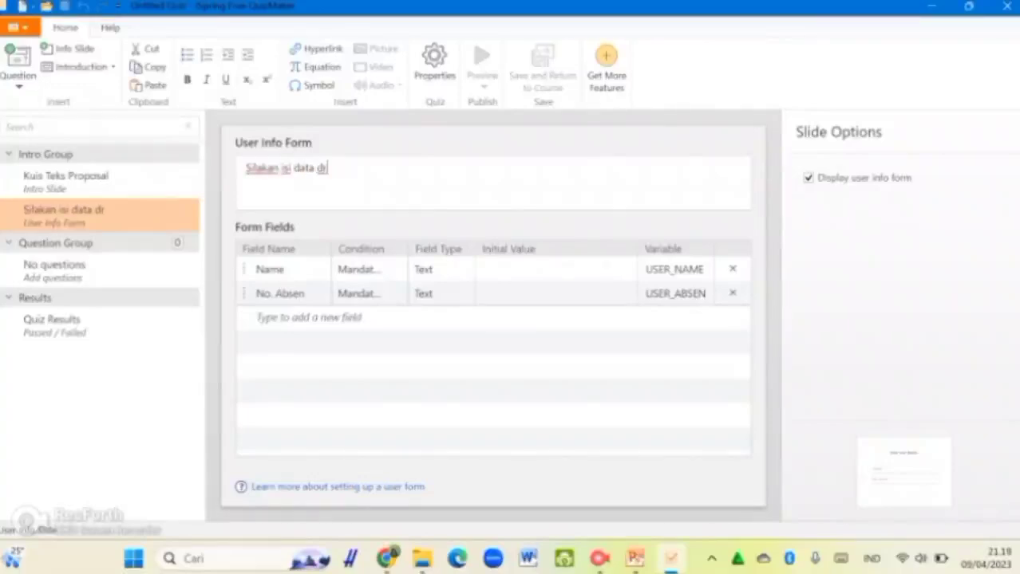
text( di bawah ini!)
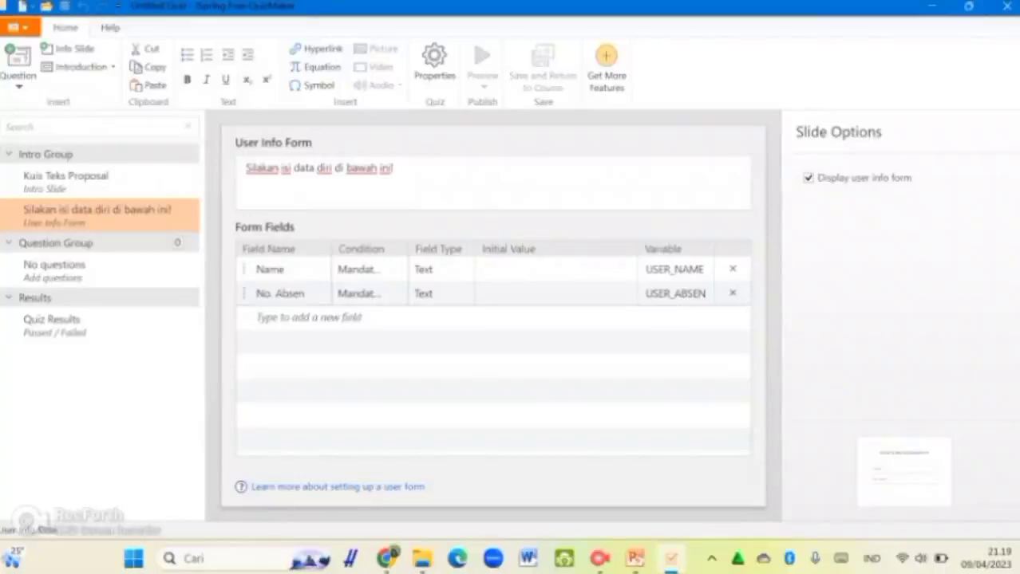
click(97, 215)
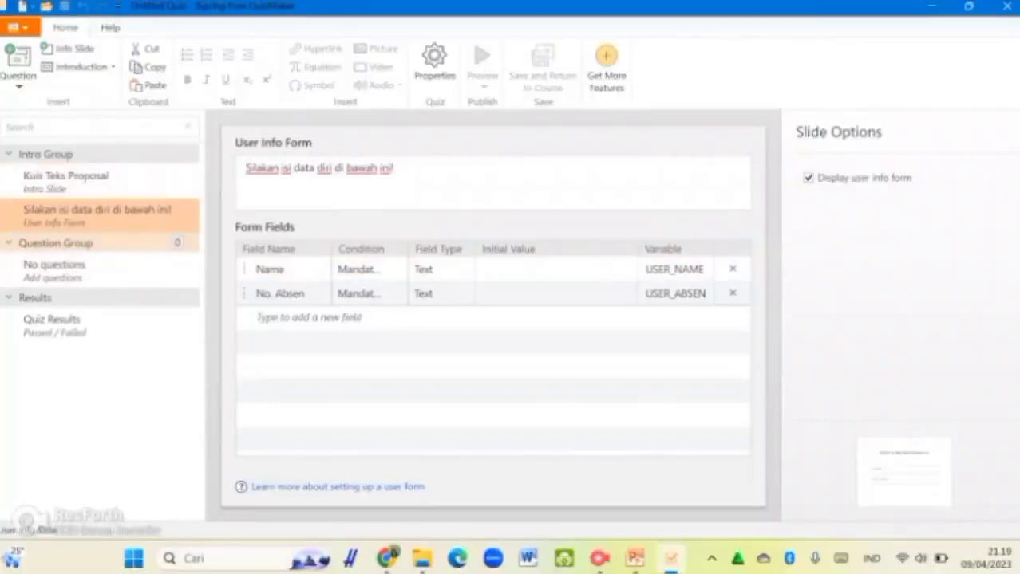
click(54, 270)
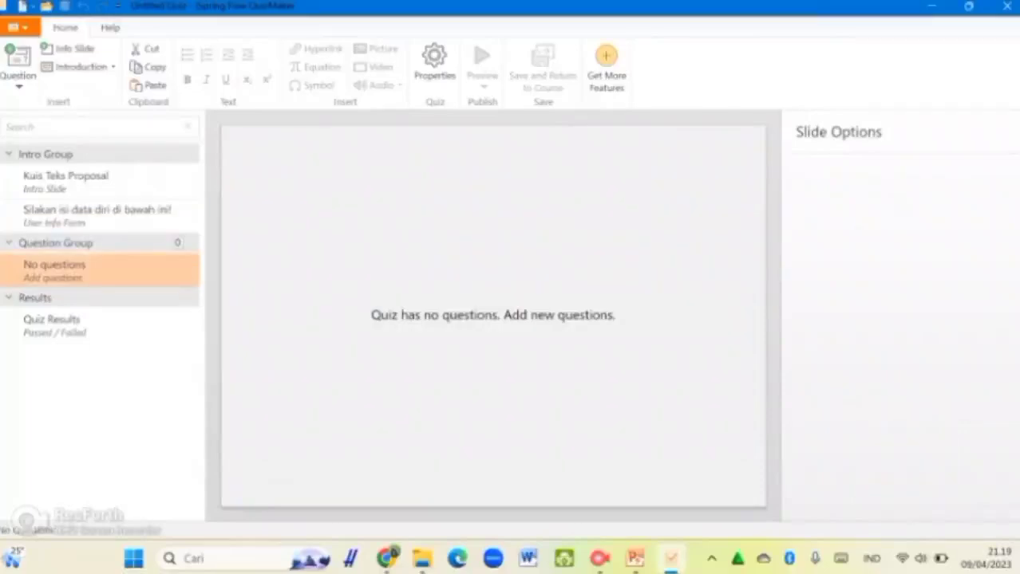
Step: Add a Multiple Choice question reading 'Apakah yang dimaksud dengan teks proposal?'
click(18, 76)
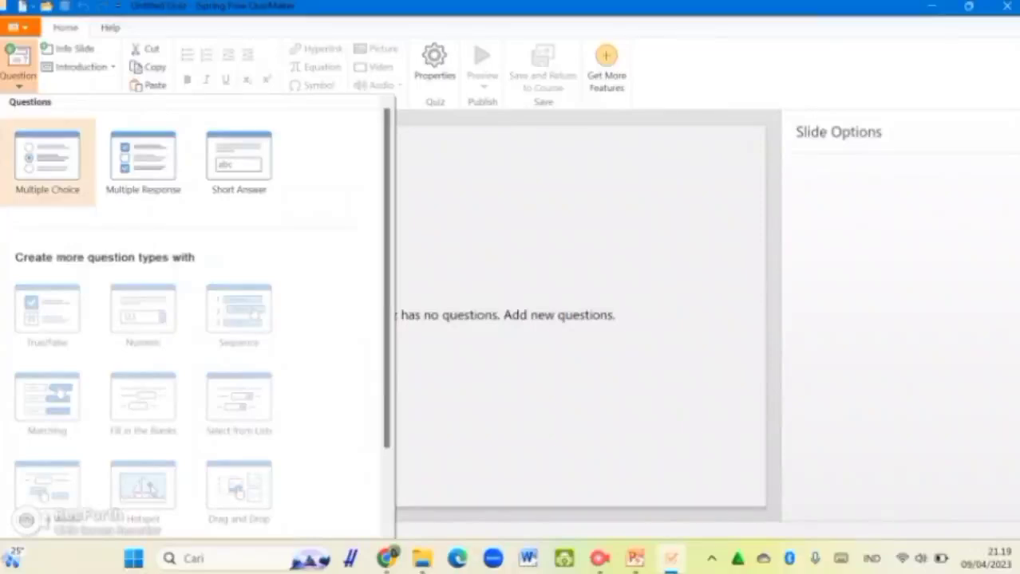
click(47, 163)
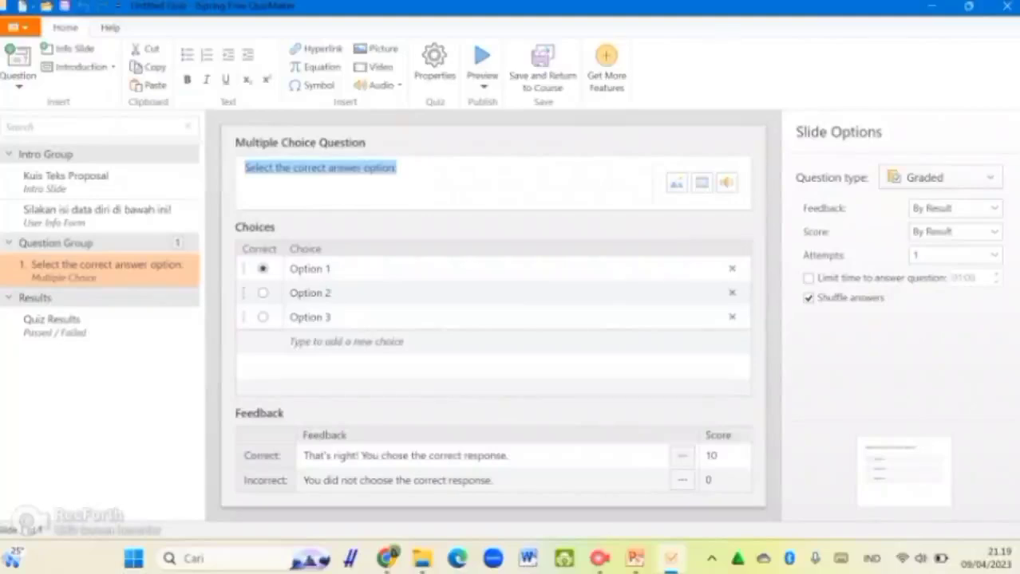
click(299, 167)
key(ctrl+a)
text(Apakah)
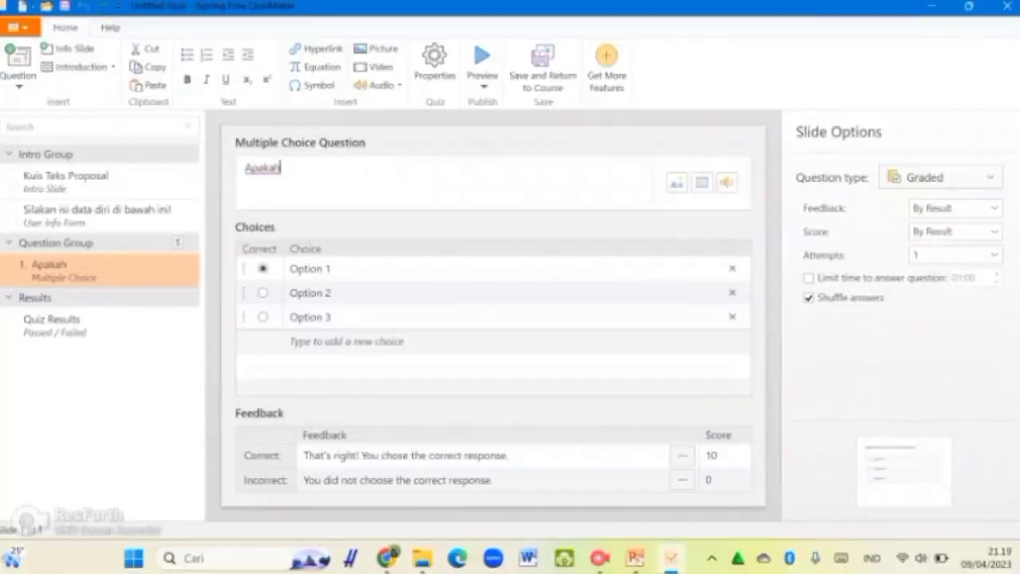
text( yang dimaksud)
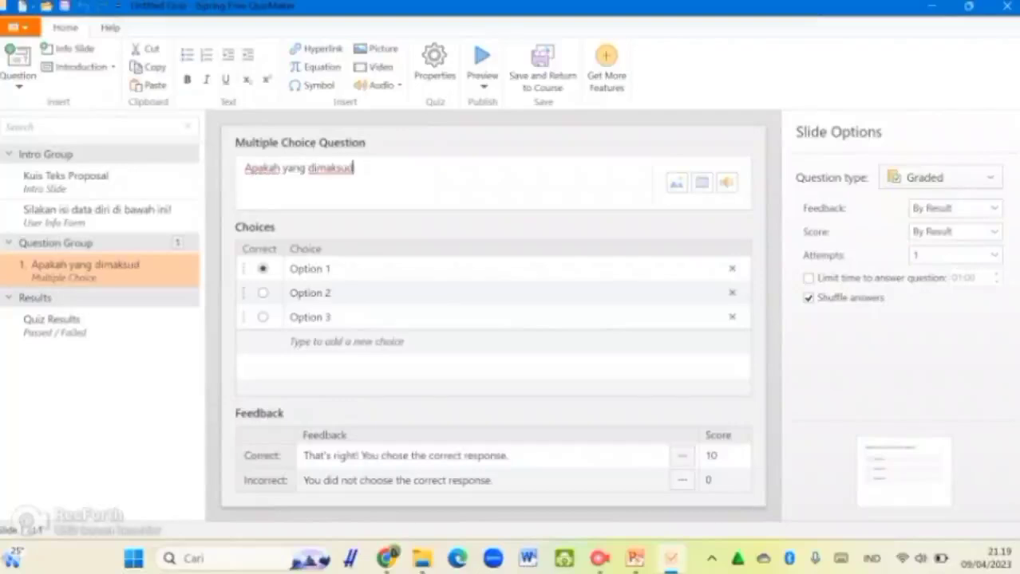
text( enngan )
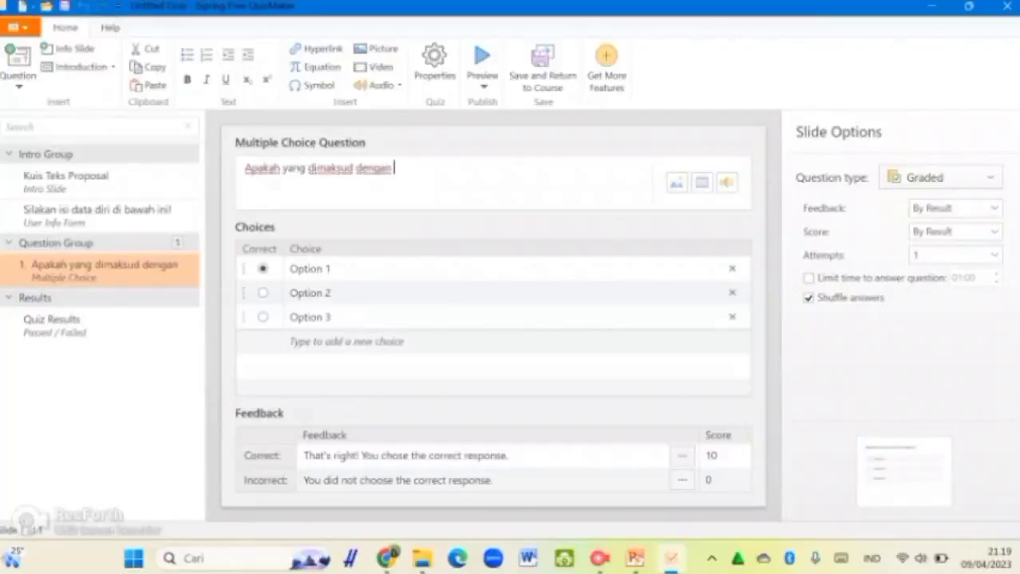
text(teks pro)
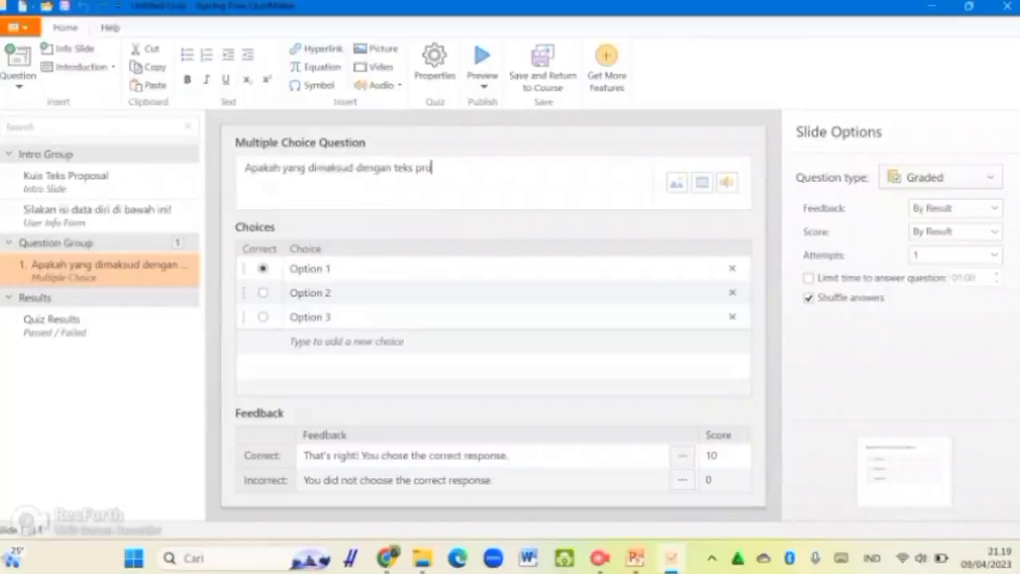
text(posal?)
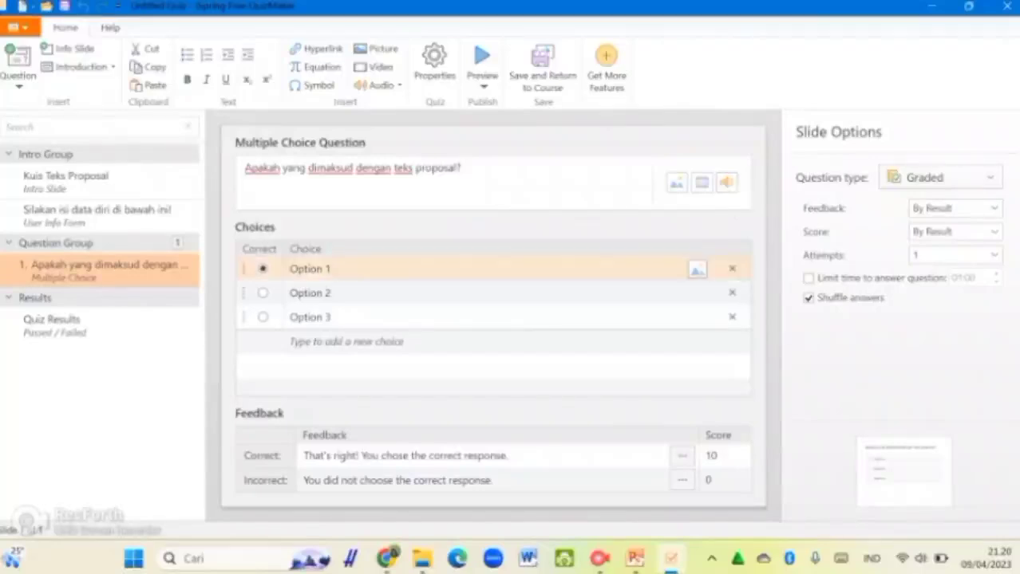
Step: Enter the first two choices: 'teks yang menjelaskan rencana kegiatan' and 'teks berita'
click(331, 269)
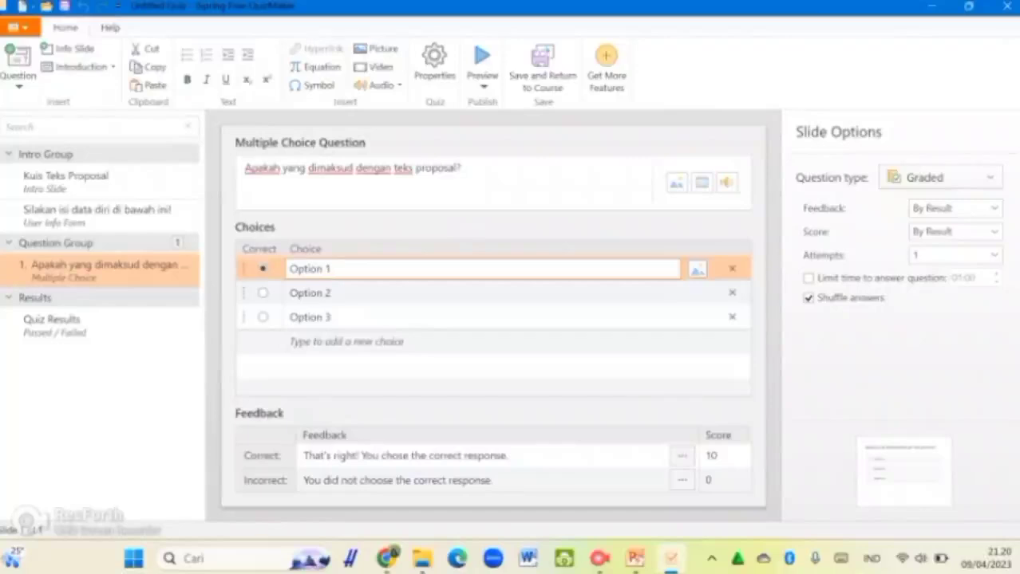
key(ctrl+a)
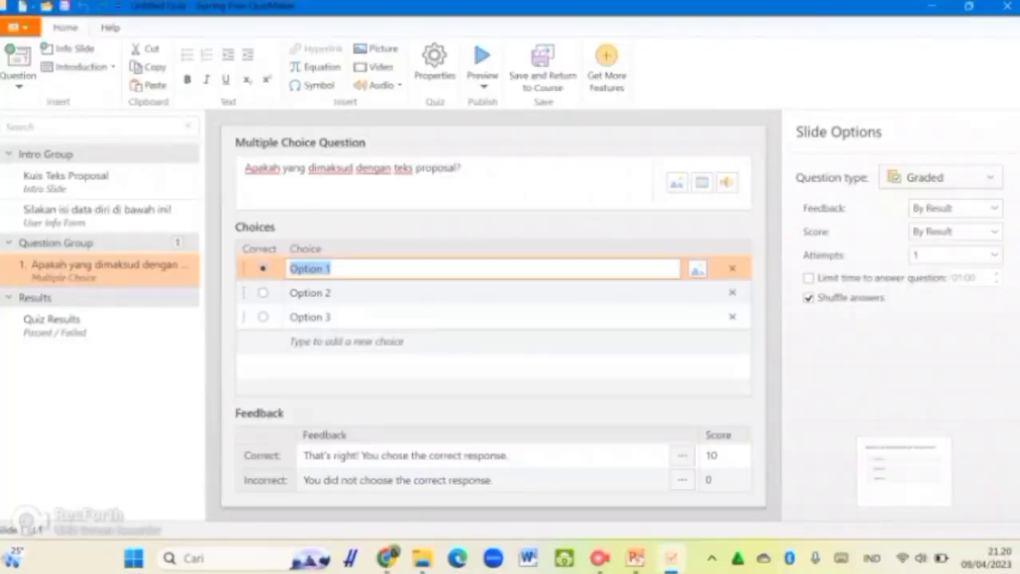
text(teks)
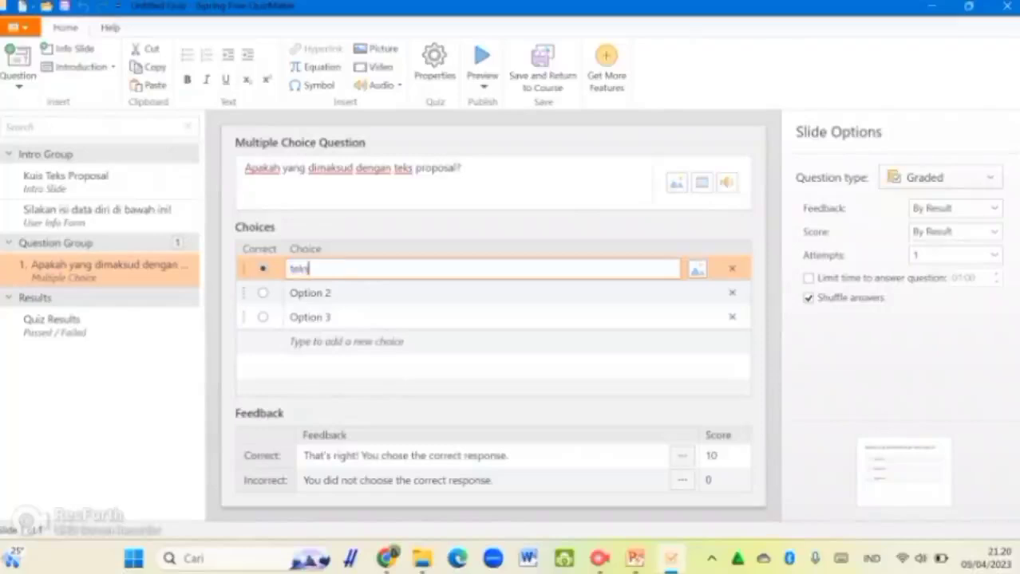
text( yang menjelaska)
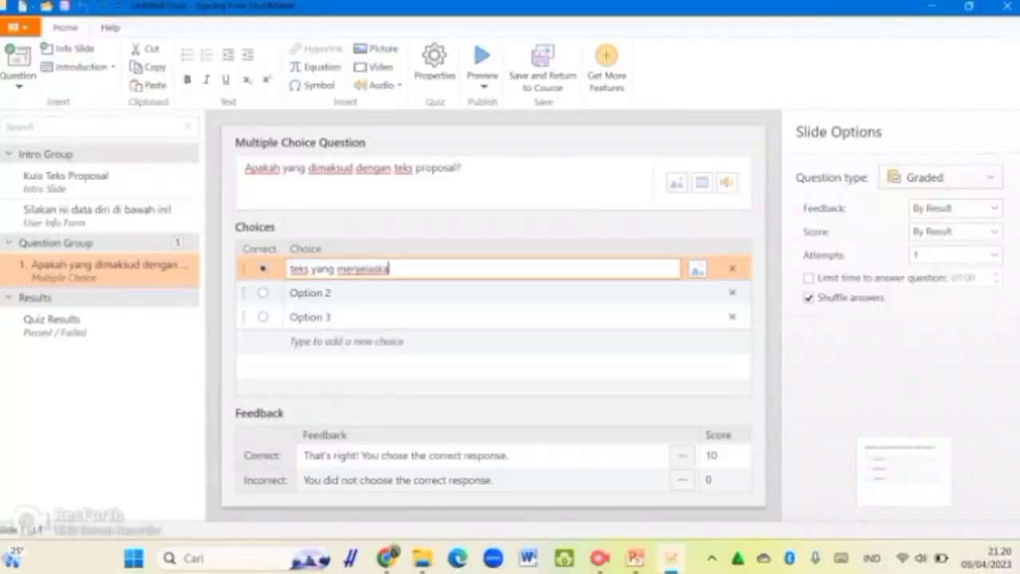
text(n rencana kegiatan)
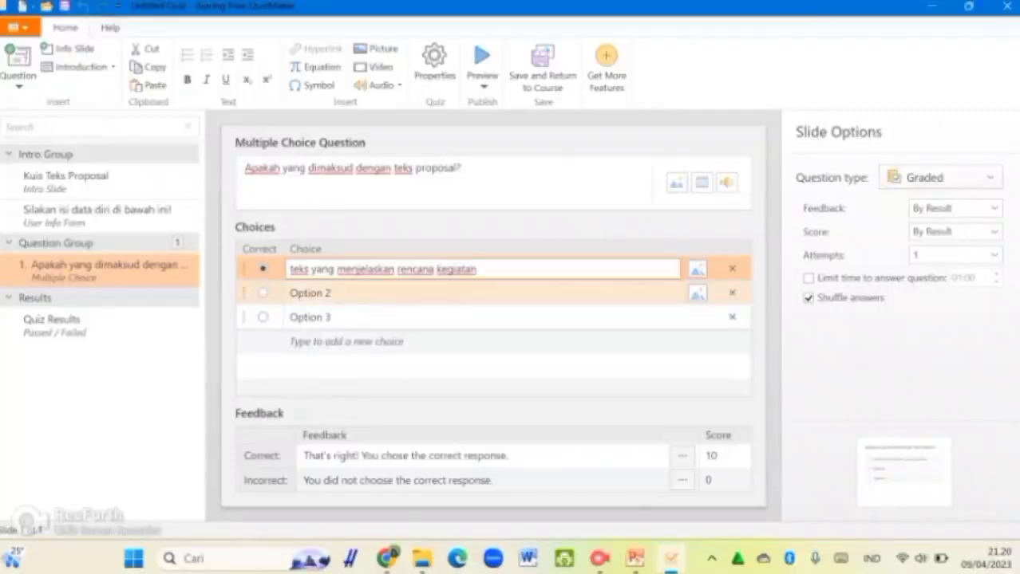
click(331, 293)
triple_click(328, 292)
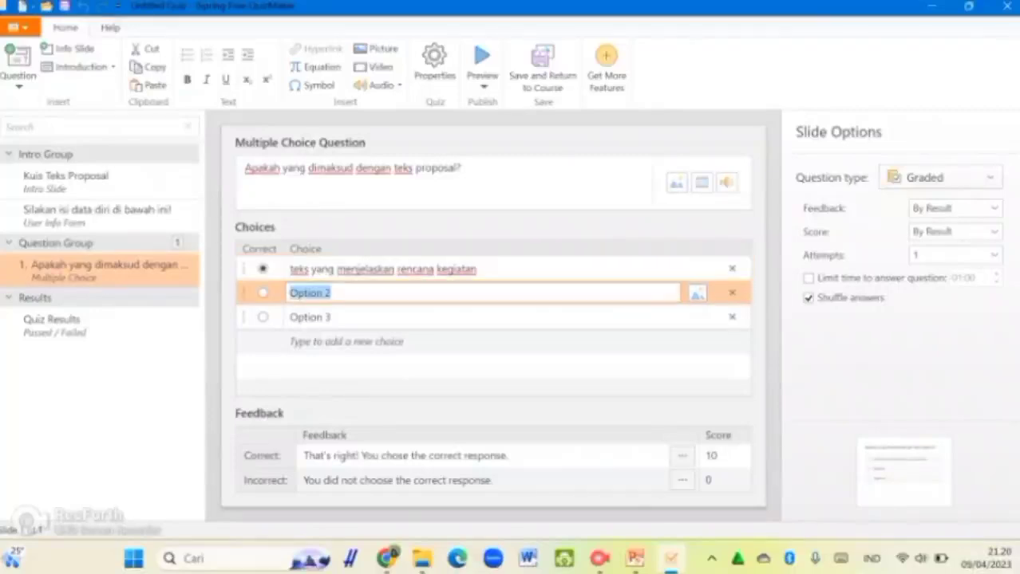
text(teks berita)
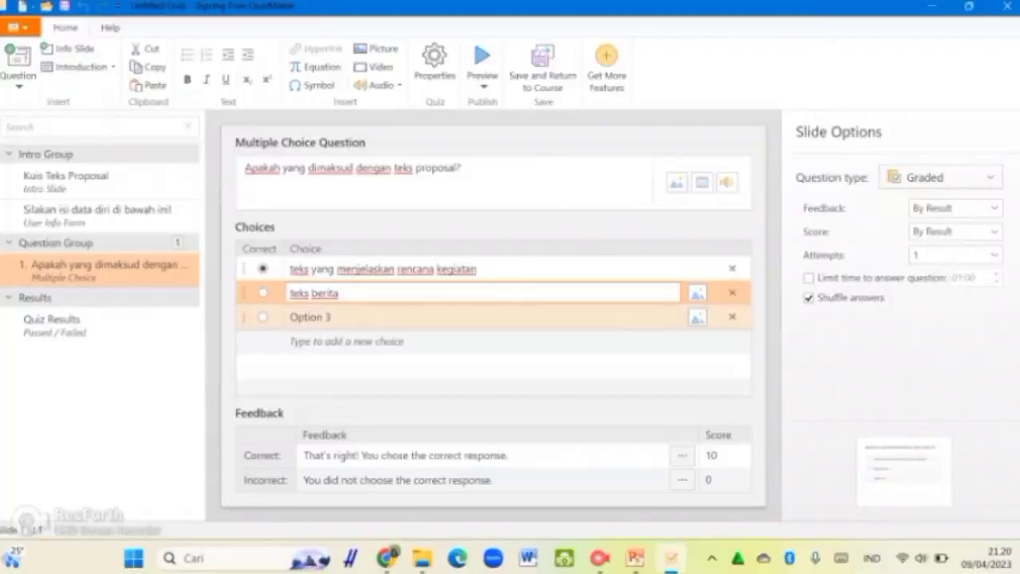
Step: Set the third choice to 'teks untuk menawarkan produk' and discard the extra empty choice row
click(330, 318)
key(ctrl+a)
text(teks )
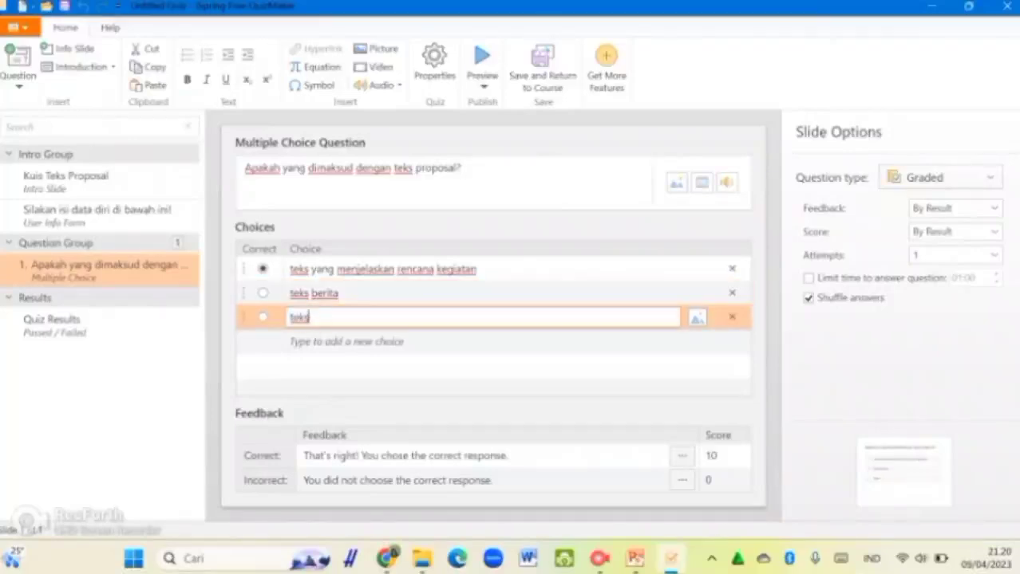
text(untuk meng)
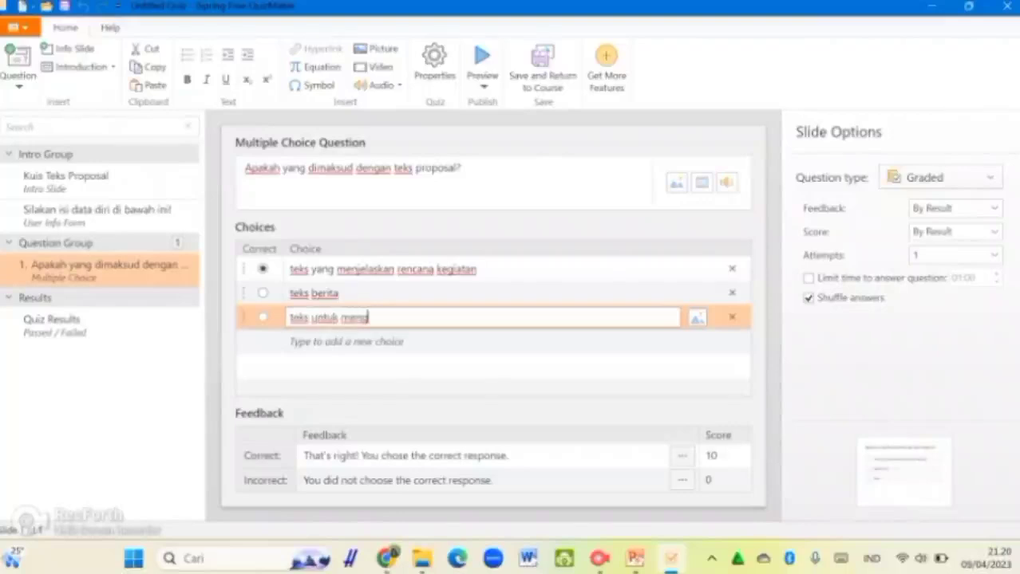
text(informasikan)
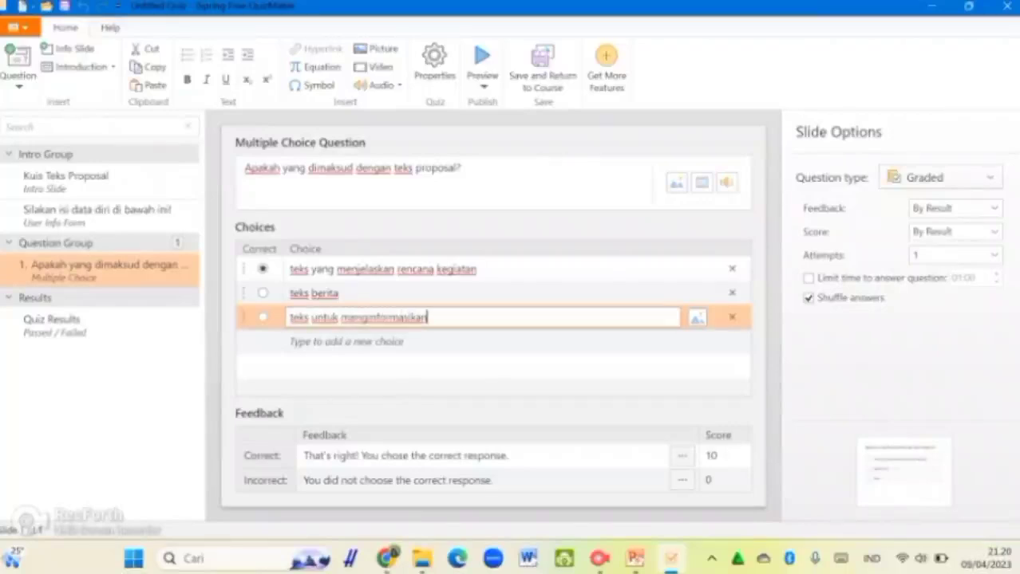
double_click(367, 317)
text(menawarkan produk)
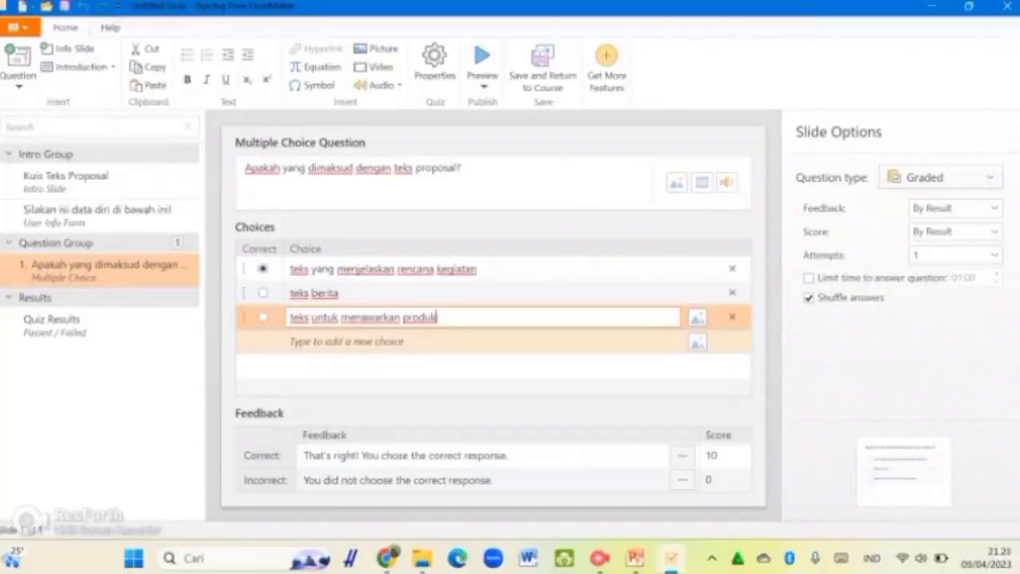
click(346, 341)
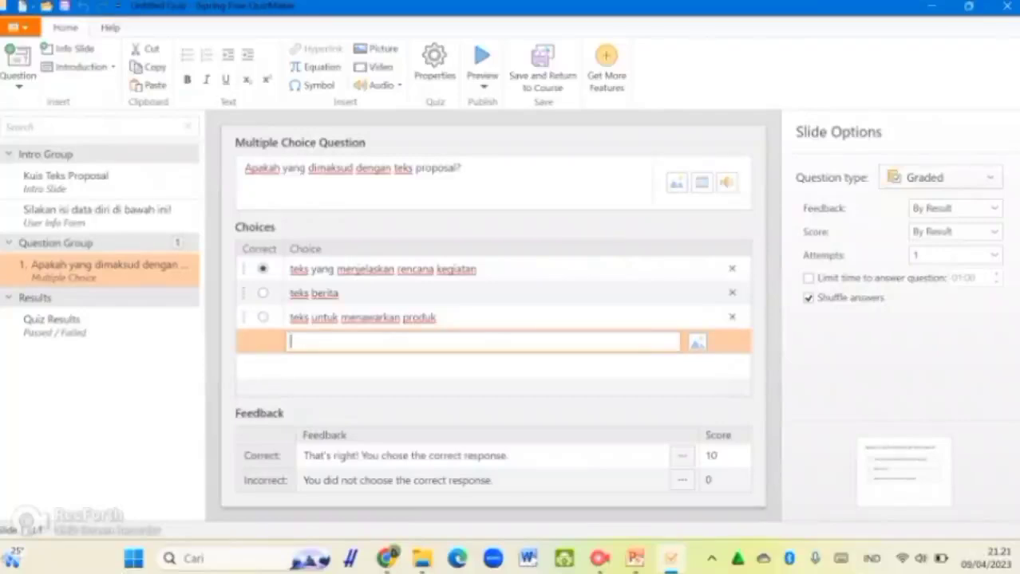
key(Escape)
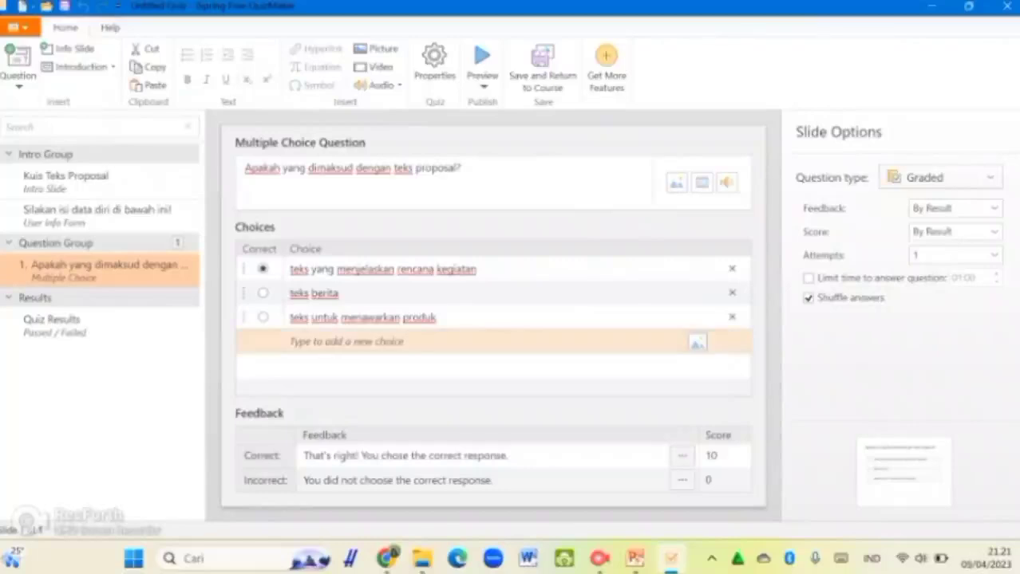
click(479, 318)
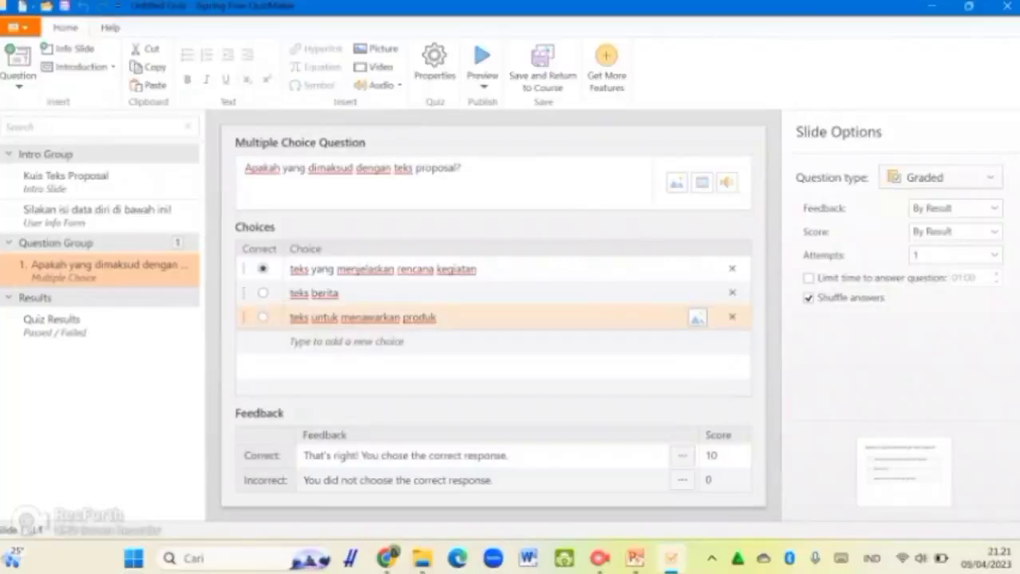
click(479, 292)
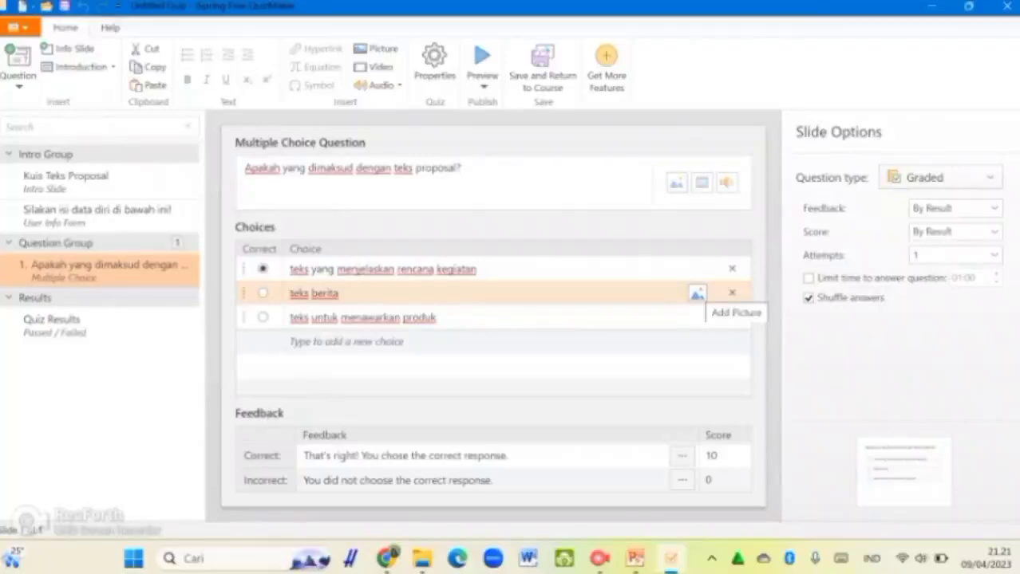
click(697, 294)
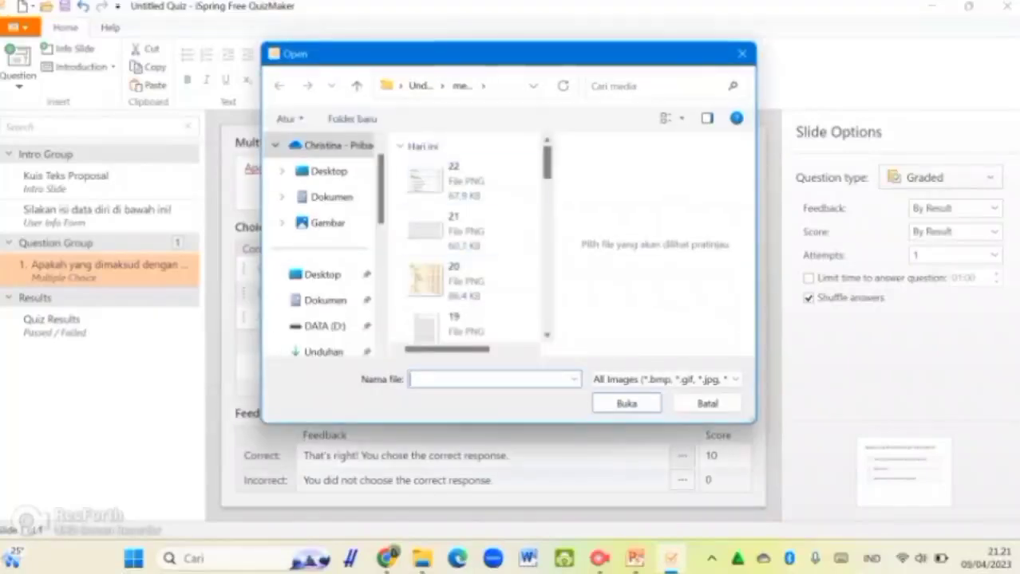
scroll(471, 240, down, 1)
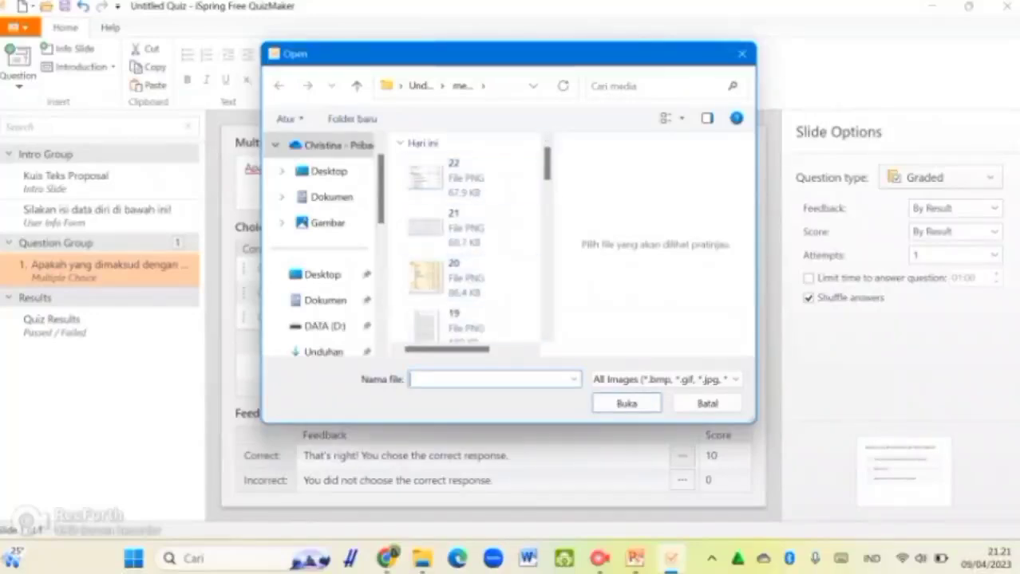
click(742, 53)
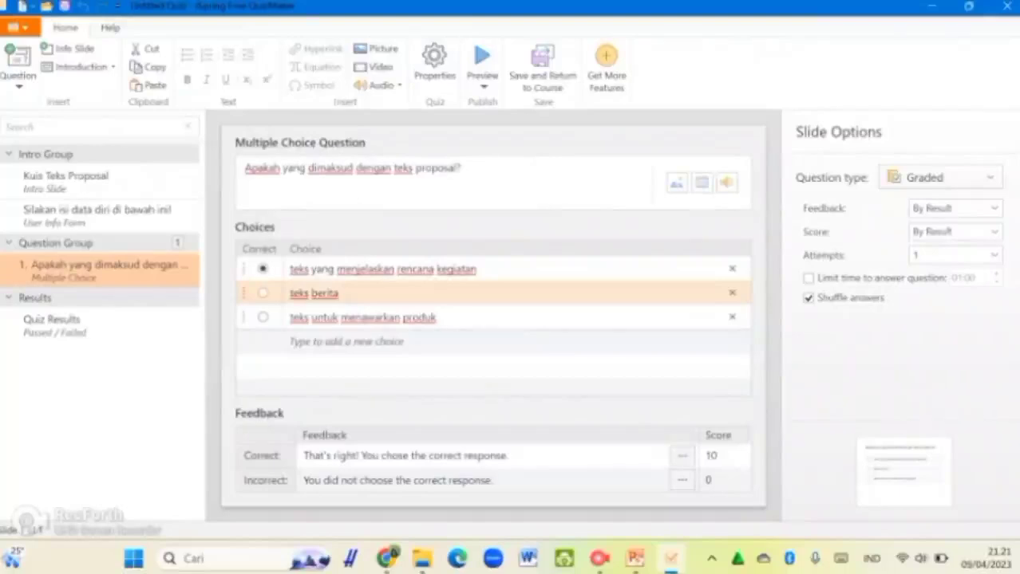
click(263, 294)
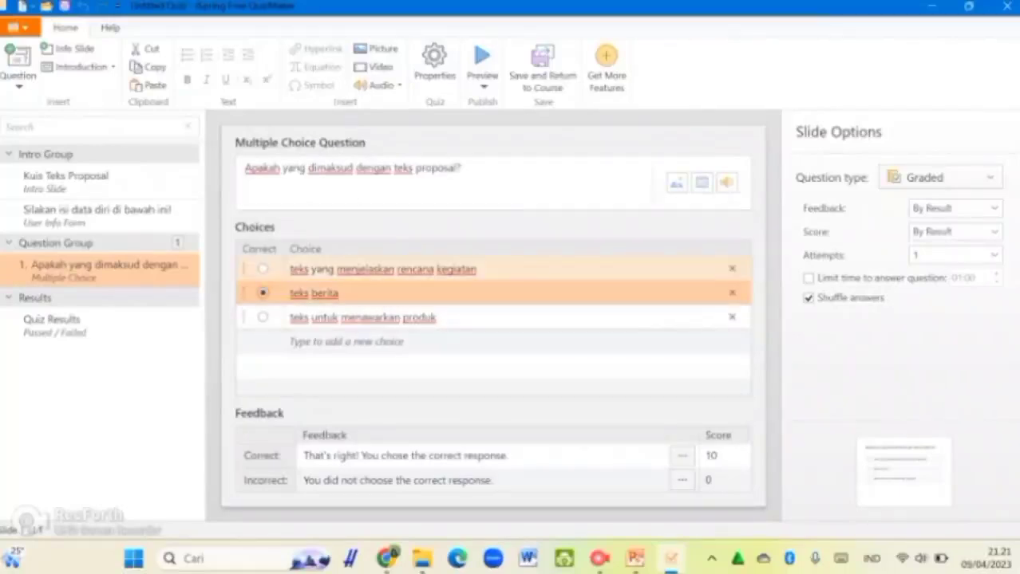
click(263, 269)
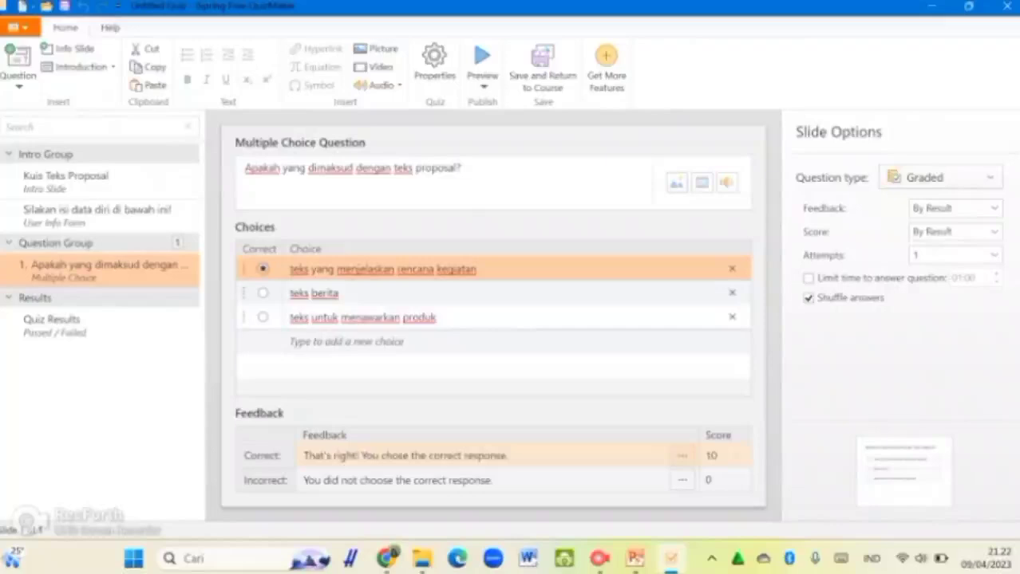
Step: Set correct feedback to 'Sip, jawabanmu benar!' and incorrect feedback to 'Yah, belum tepat, nih!'
click(510, 456)
key(ctrl+a)
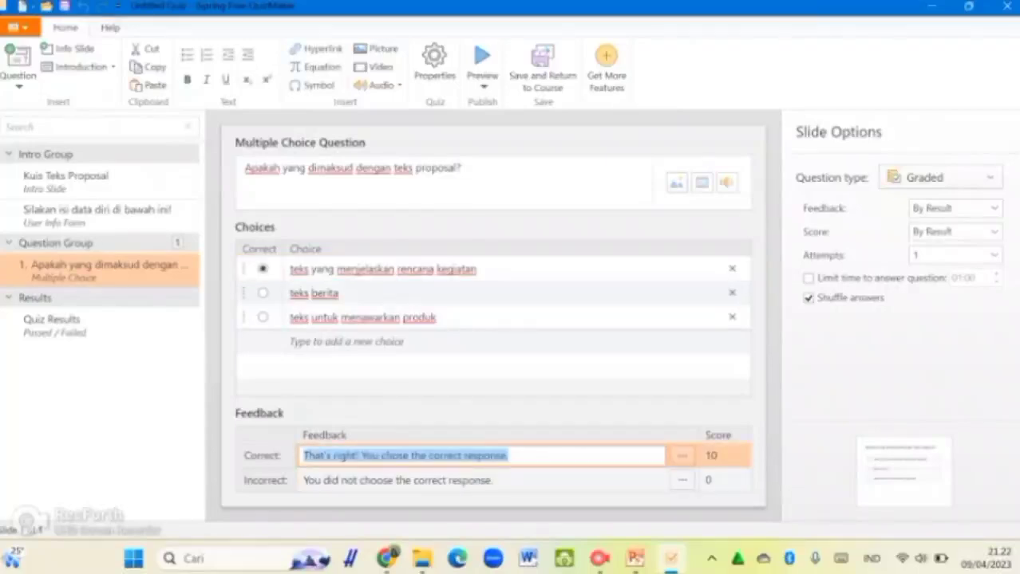
text(Y)
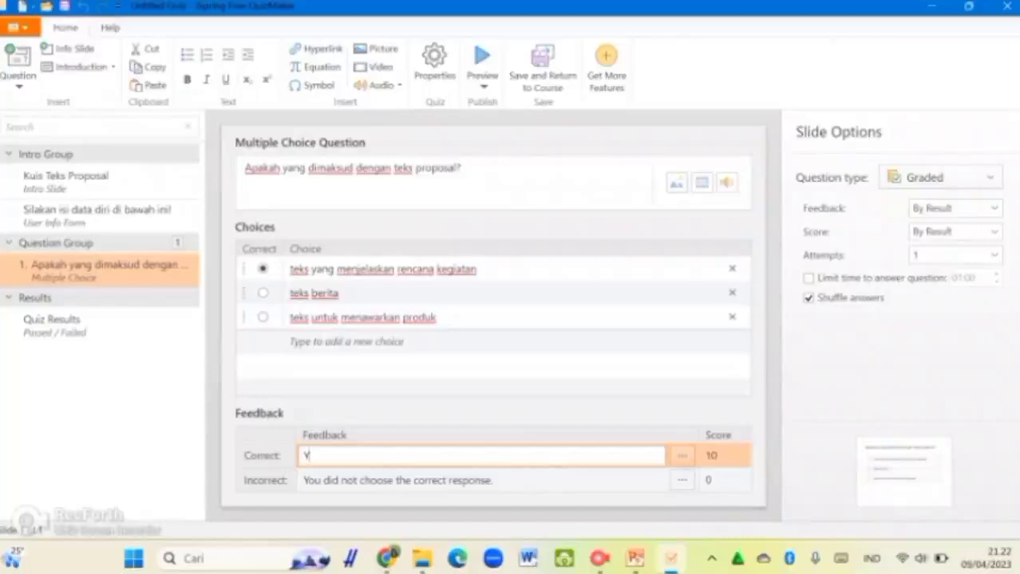
key(BackSpace)
text(Sip)
key(BackSpace)
key(BackSpace)
text(ip, jawabanmu benar)
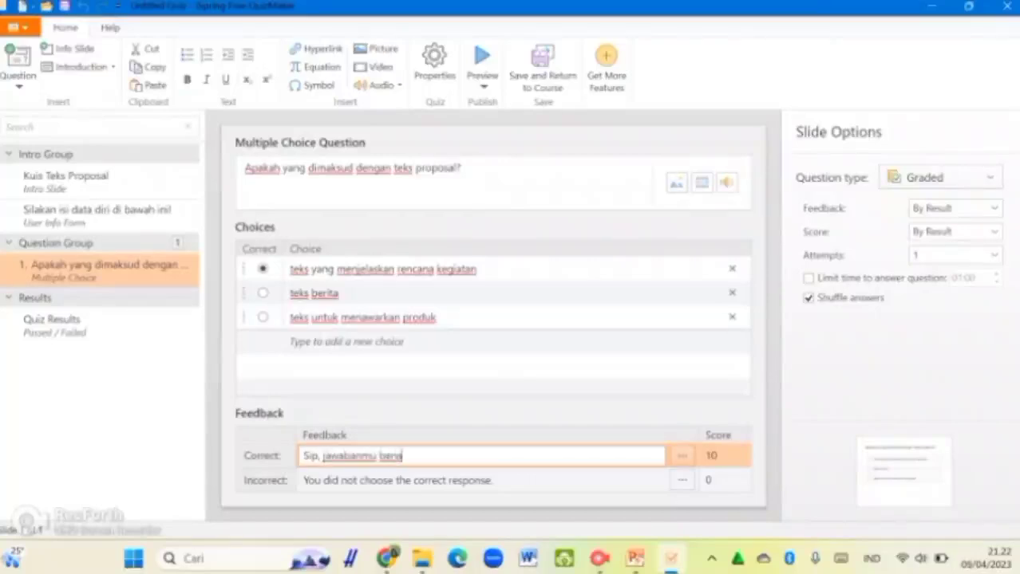
text(!)
key(Tab)
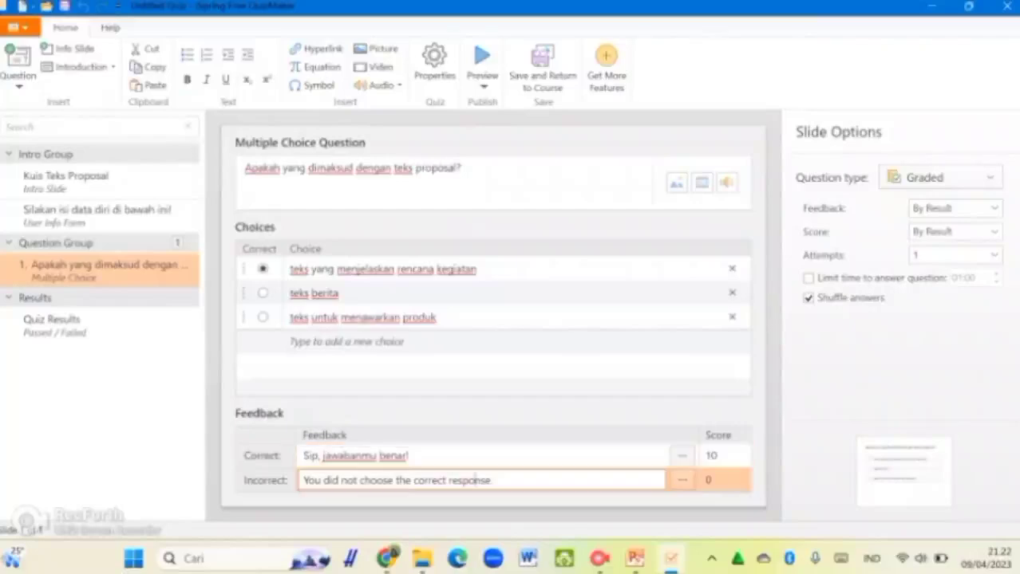
text(Yah, )
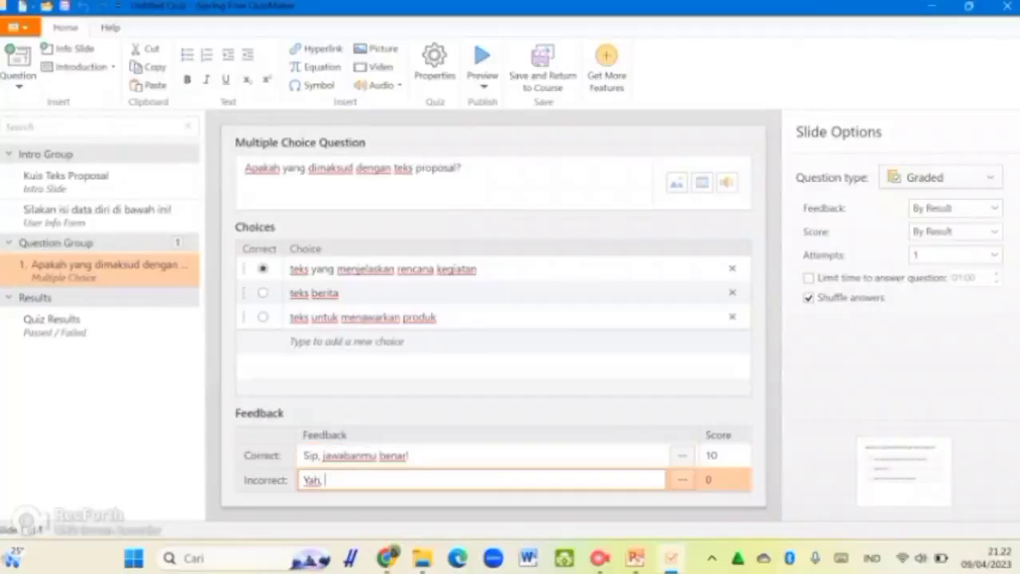
text(belum tepat, nih!)
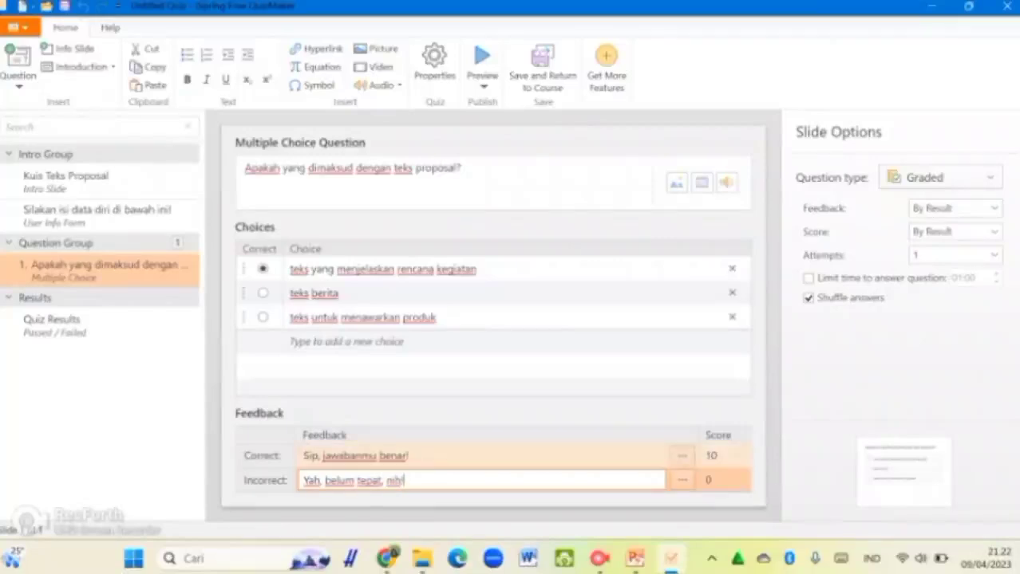
click(682, 455)
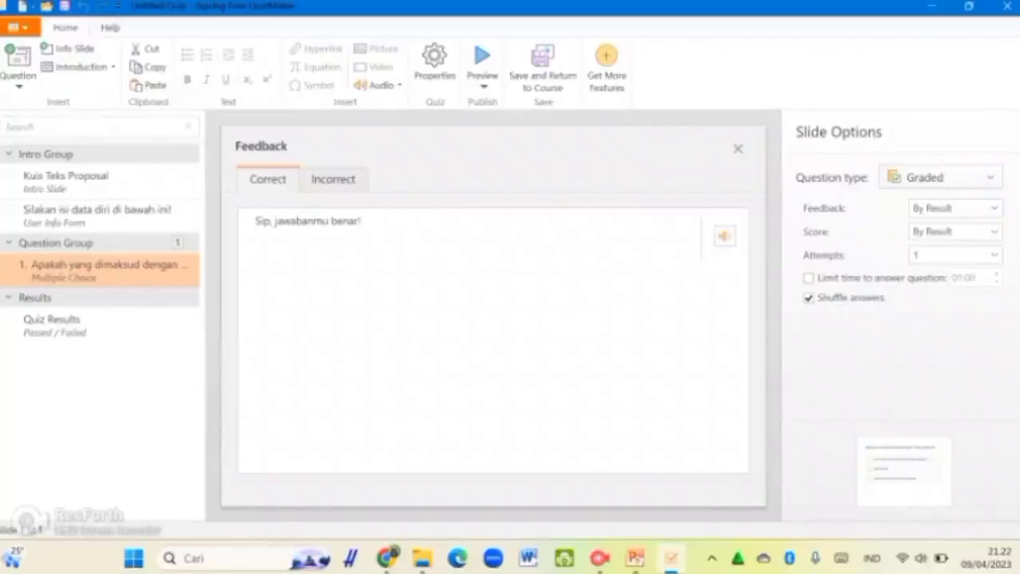
Step: Close the feedback editor and set the correct-answer score to 10
click(737, 148)
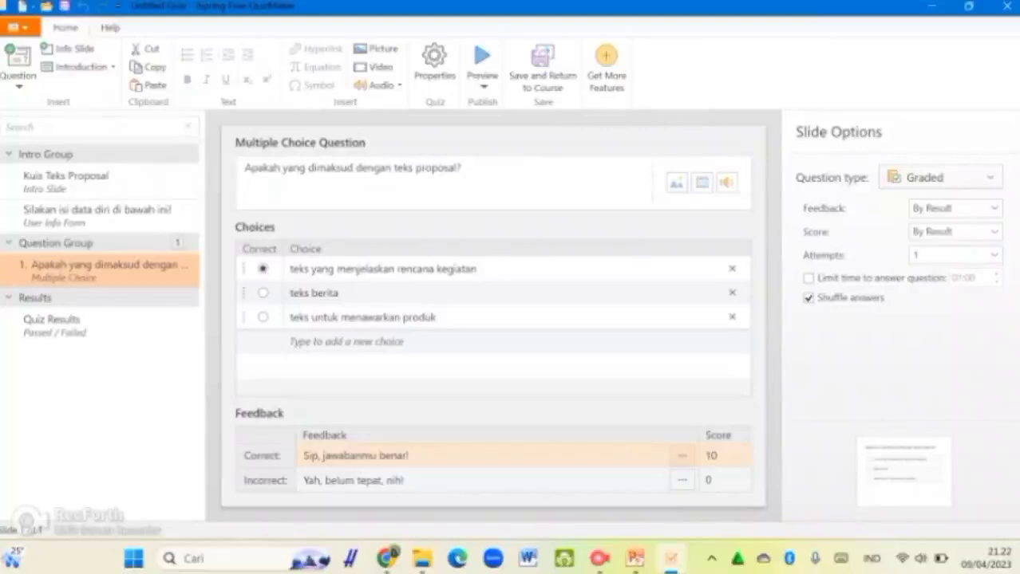
click(717, 455)
click(742, 451)
click(741, 460)
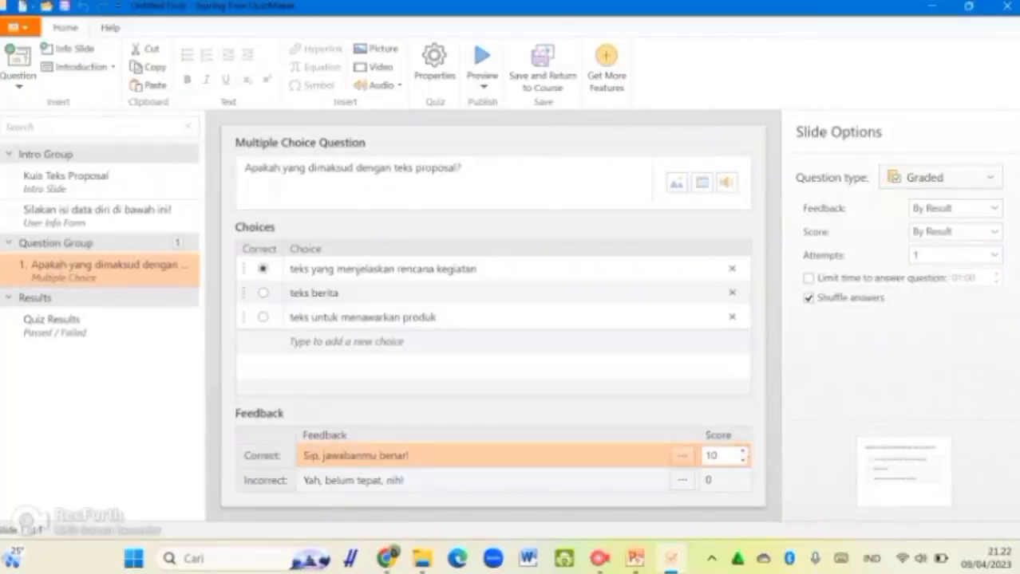
key(BackSpace)
key(BackSpace)
text(20)
key(BackSpace)
key(BackSpace)
text(10)
Step: Confirm 10 points for a correct answer and lower the wrong-answer score to -1
key(BackSpace)
key(BackSpace)
text(10)
key(BackSpace)
key(BackSpace)
text(10)
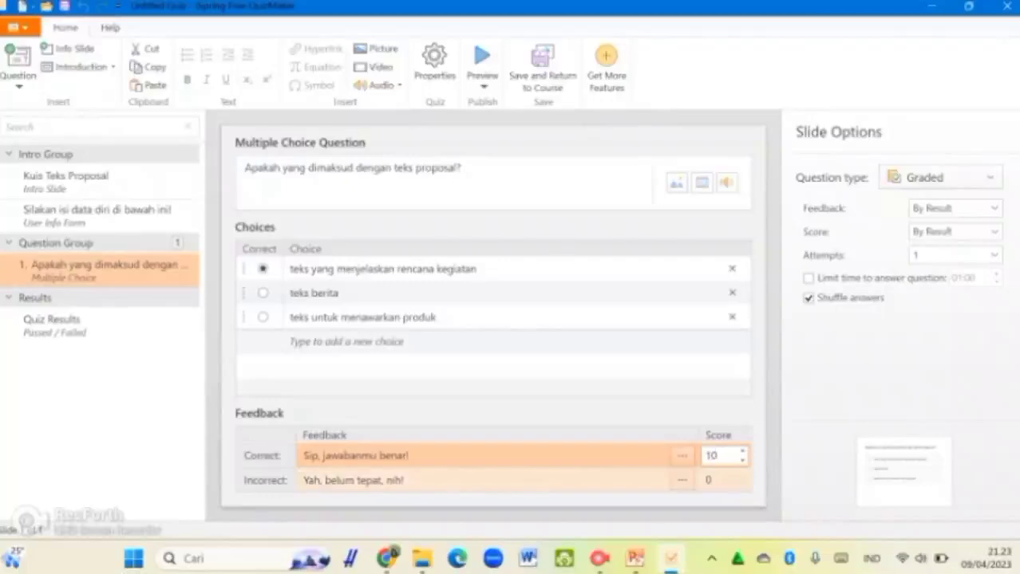
click(722, 480)
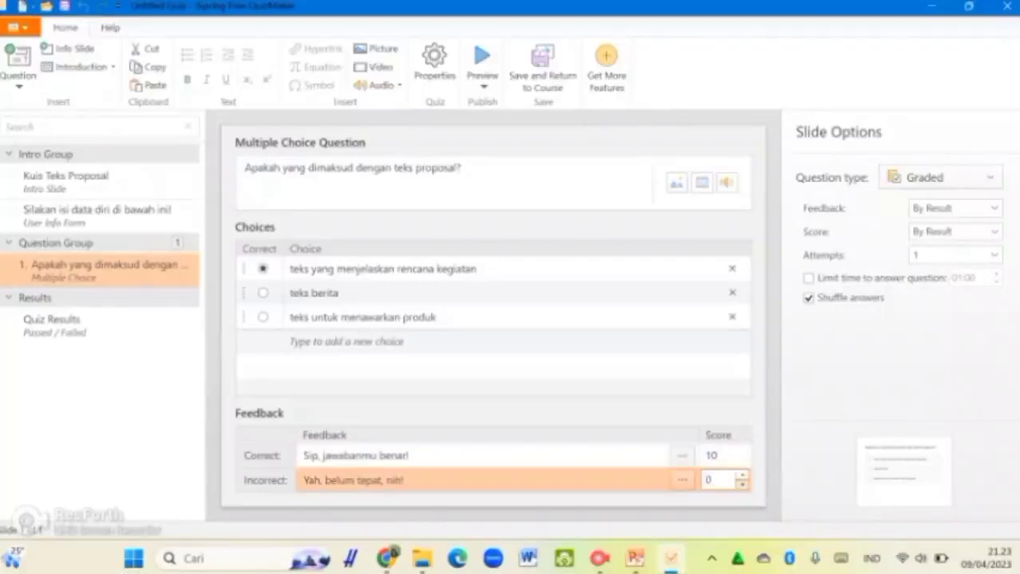
click(742, 483)
Step: Adjust the wrong-answer score so it ends at 0 points
click(742, 485)
click(742, 486)
click(742, 485)
click(742, 475)
click(741, 476)
click(742, 476)
click(742, 476)
click(511, 414)
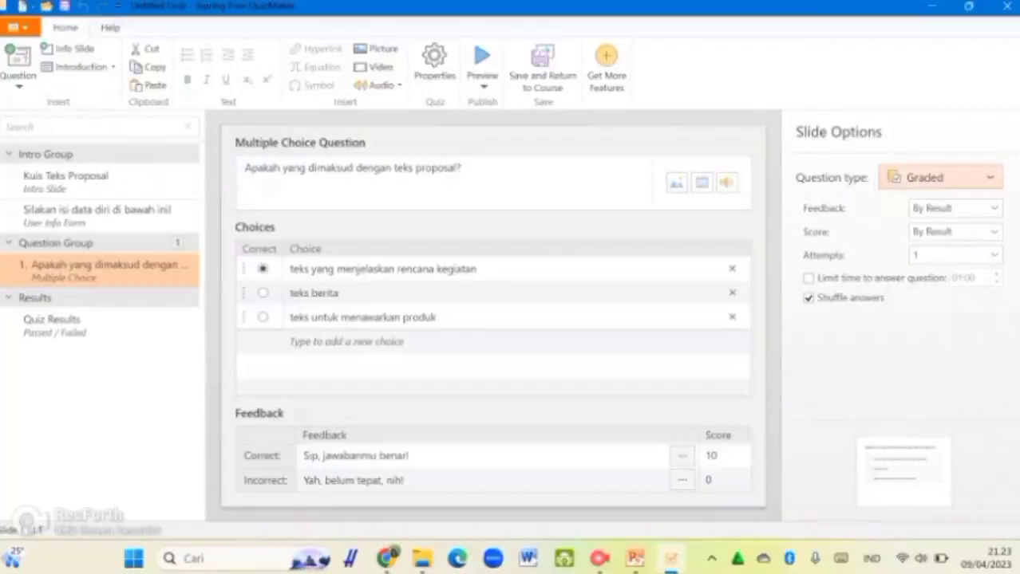
Step: Keep the question type as Graded and bring up the Feedback mode choices
click(940, 178)
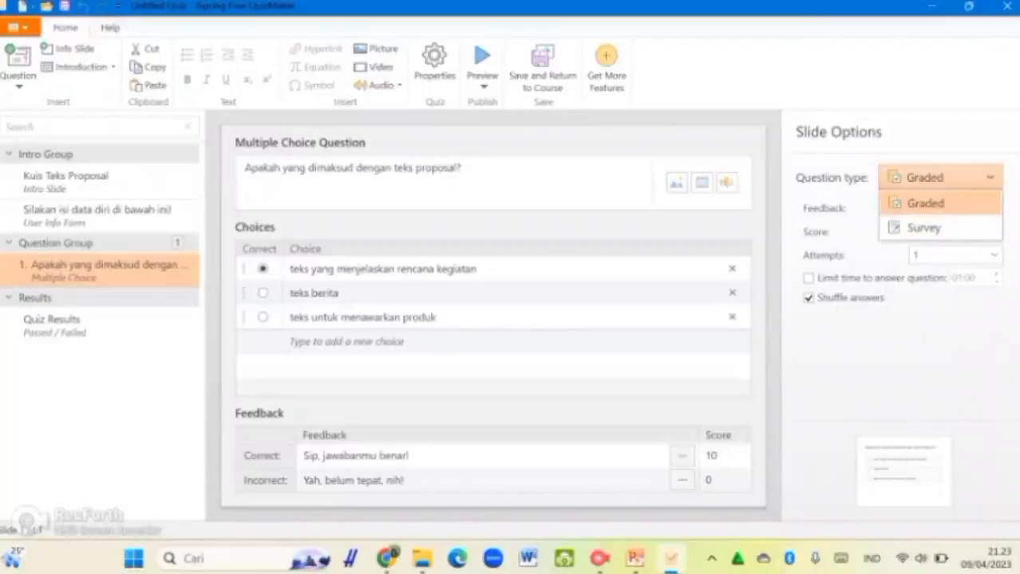
key(Return)
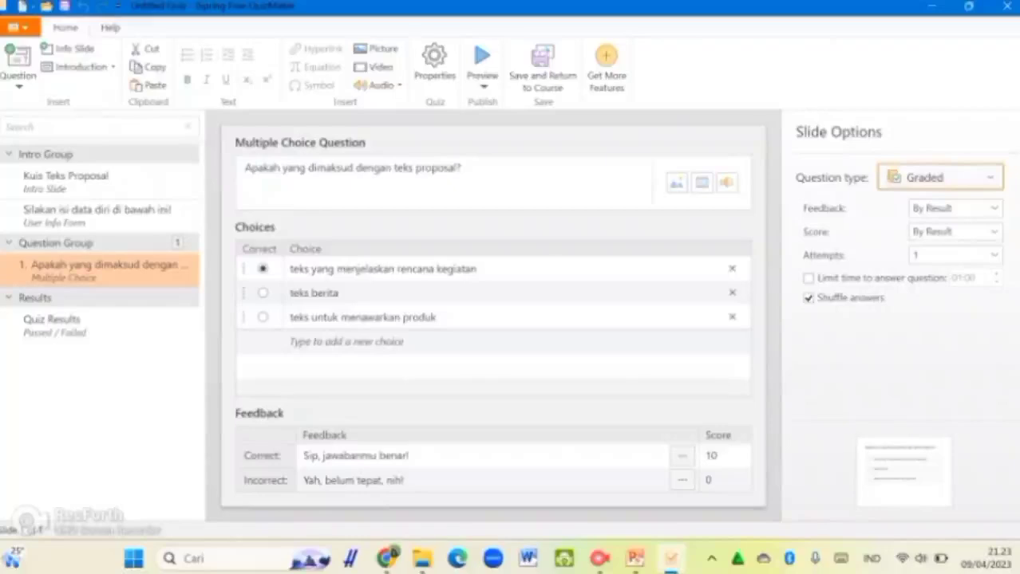
click(993, 209)
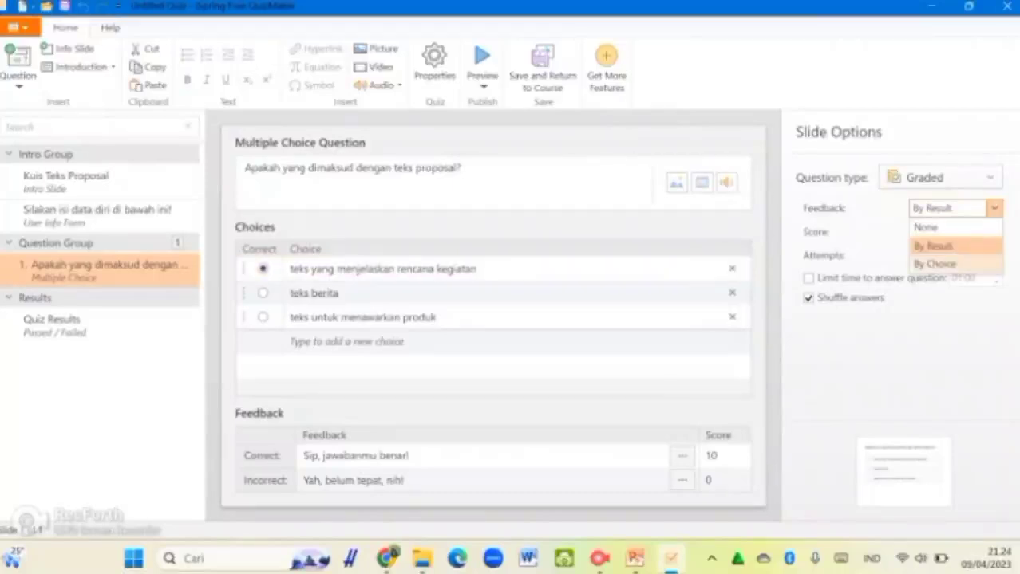
Step: Set the question's Feedback mode to By Choice
click(933, 263)
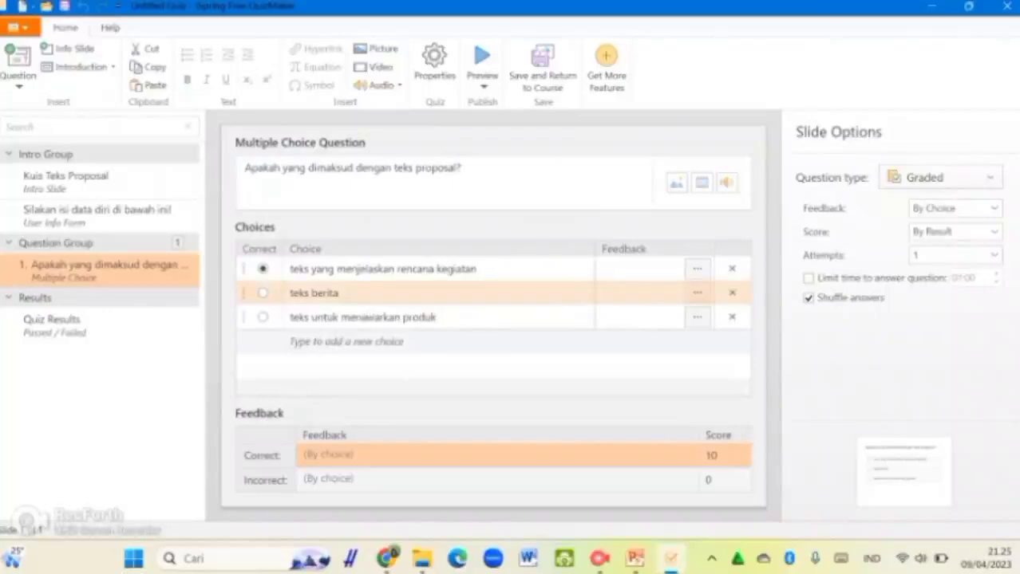
Step: Write Choice 1 feedback: 'Rencana kegiatan yang dijelaskan dalam proposal ditujukan untuk mendapatkan persetujuan…'
click(697, 269)
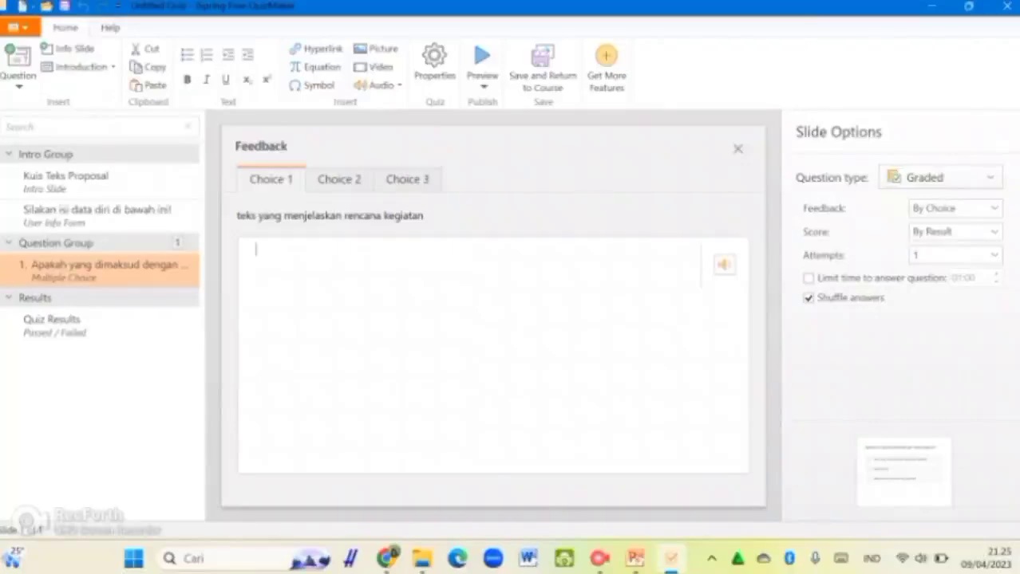
text(Rencana kegiatan yang dijelaskan dalam si)
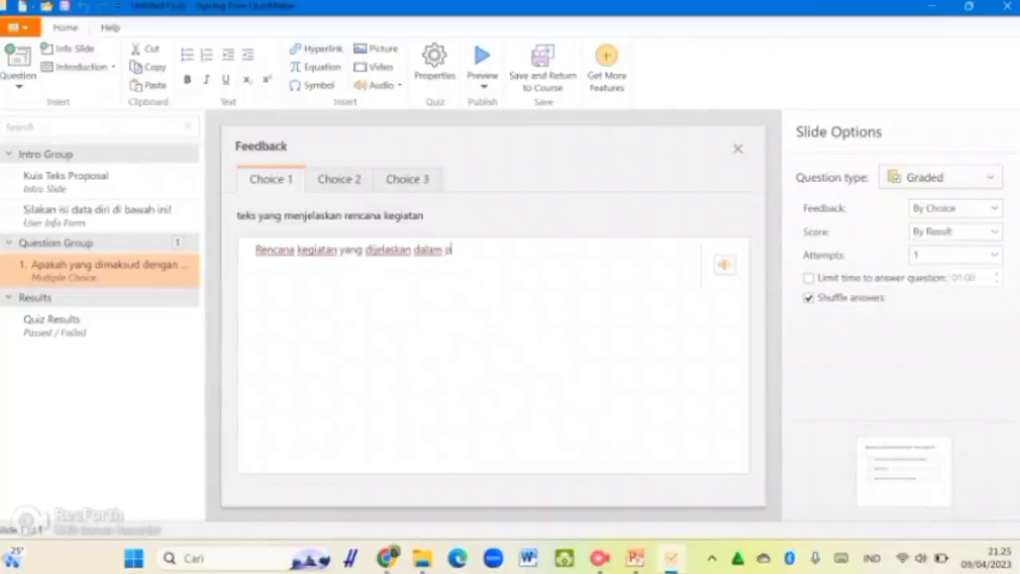
key(BackSpace)
key(BackSpace)
text(proposal ditujukan untuk mendapatkan persetujuan.)
text( pendanaan, dan lain-lain.)
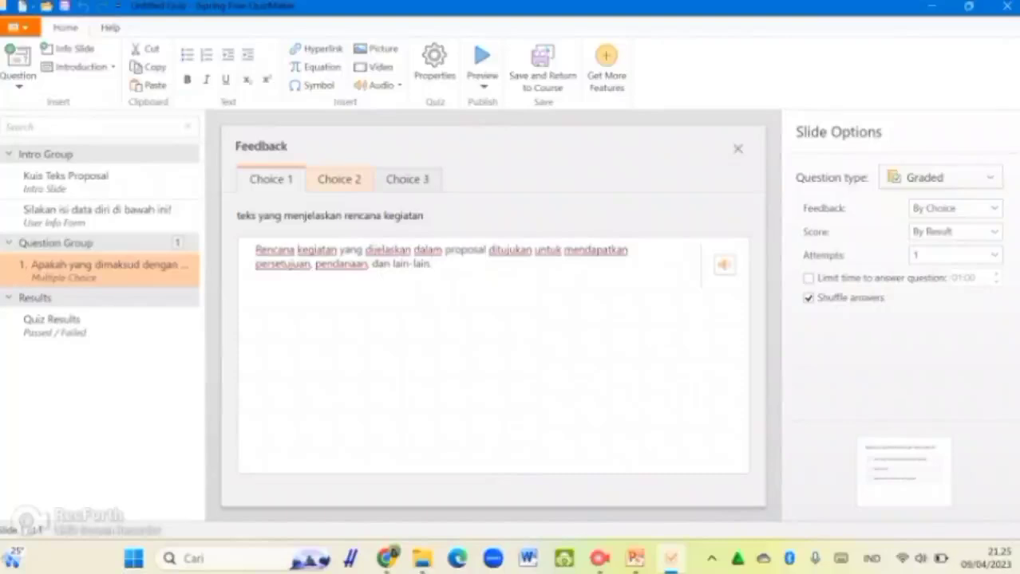
key(shift+Home)
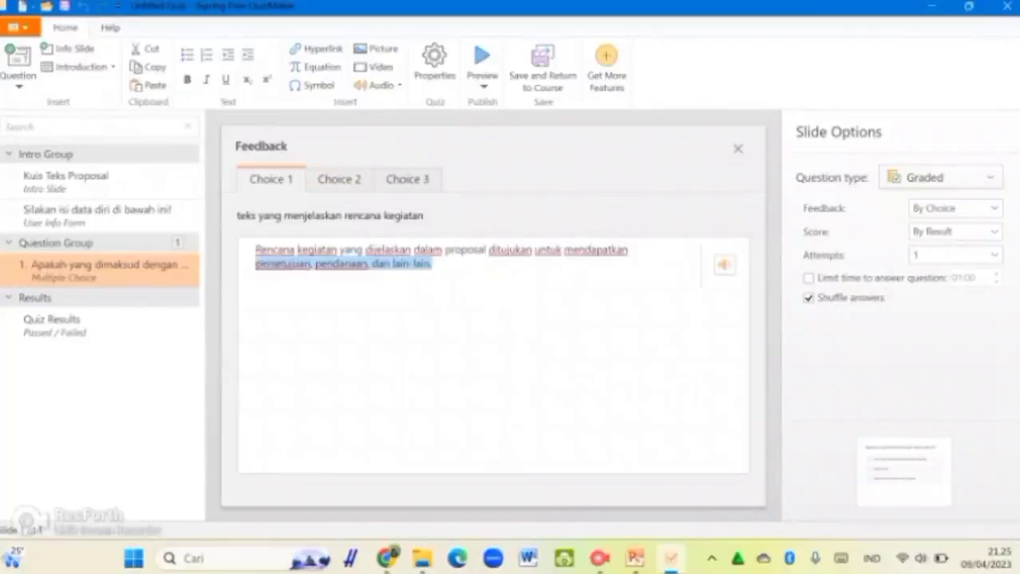
key(shift+Up)
key(Escape)
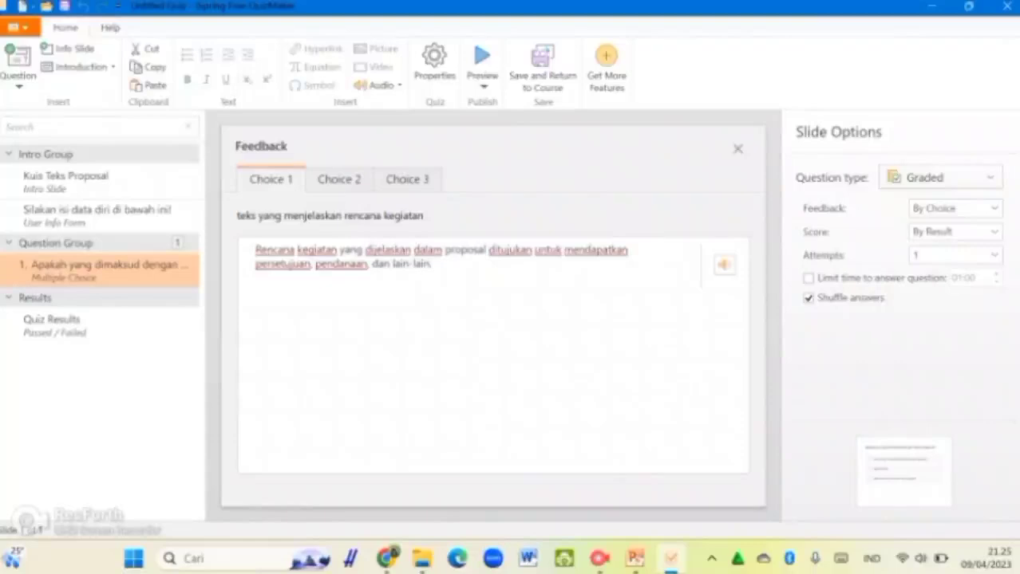
Step: Give Choice 2 the feedback 'teks berita adalah teks yang ...' and close the editor
click(339, 179)
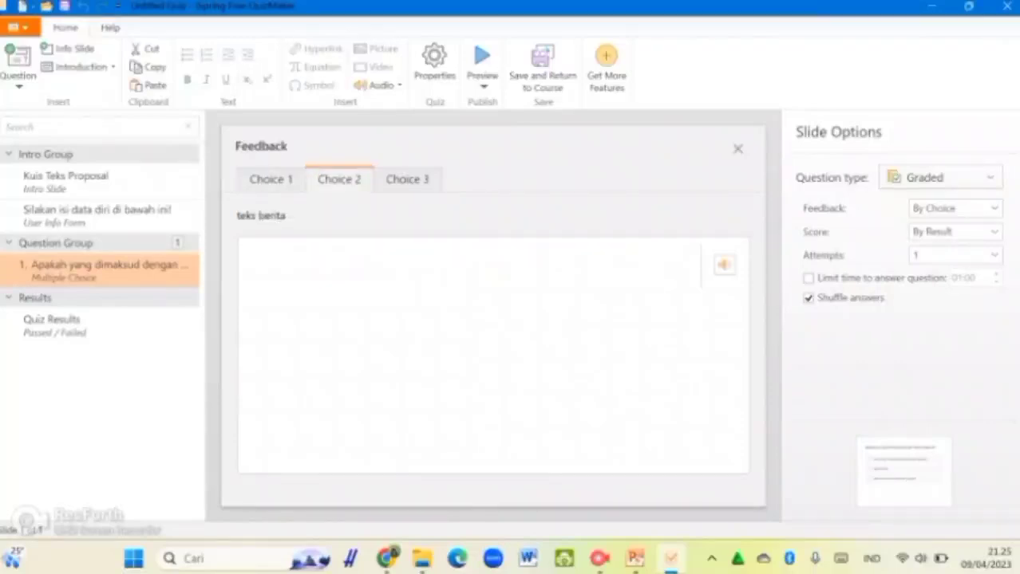
click(256, 249)
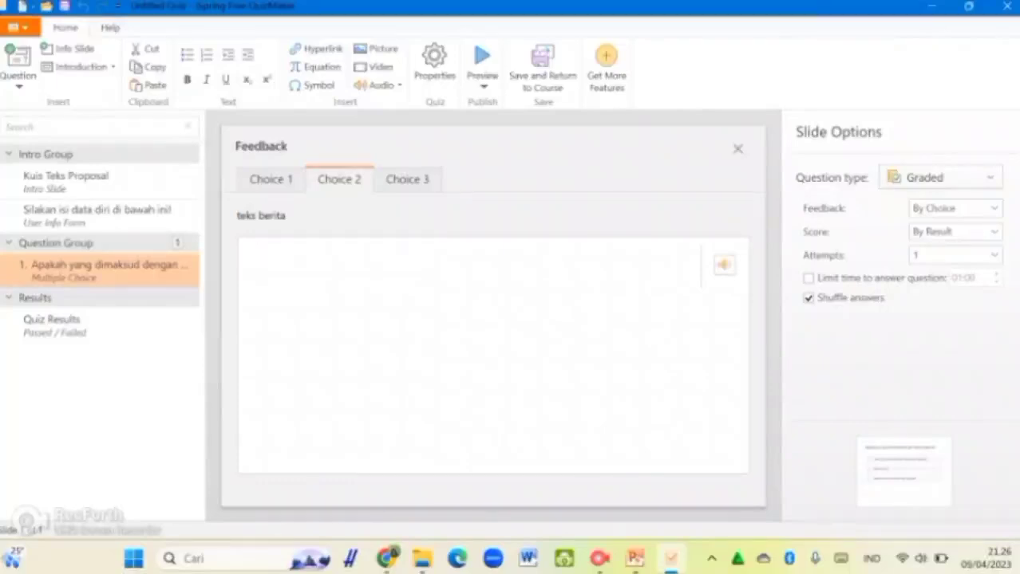
text(teks berita adalah tek)
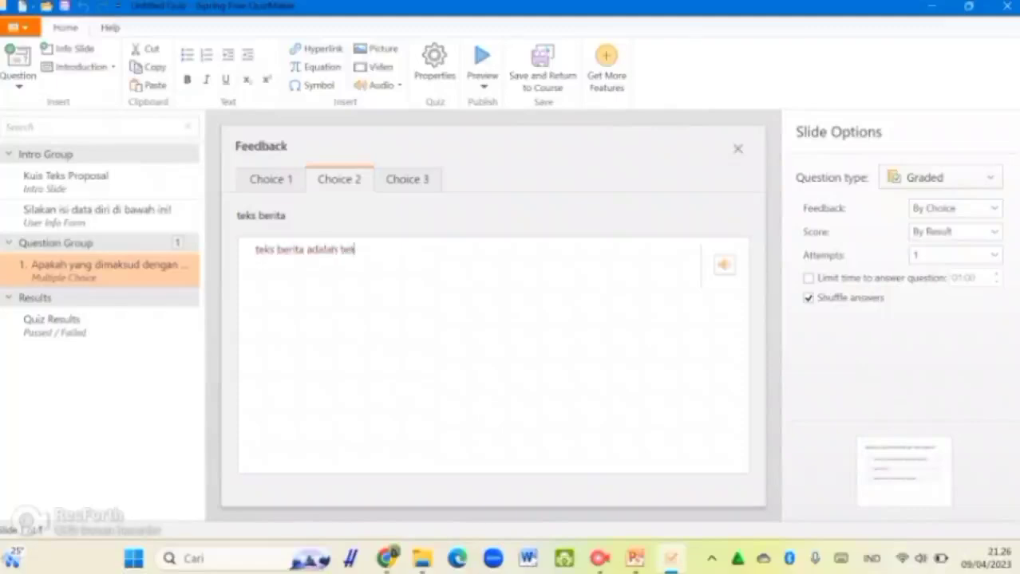
text(s yang ...)
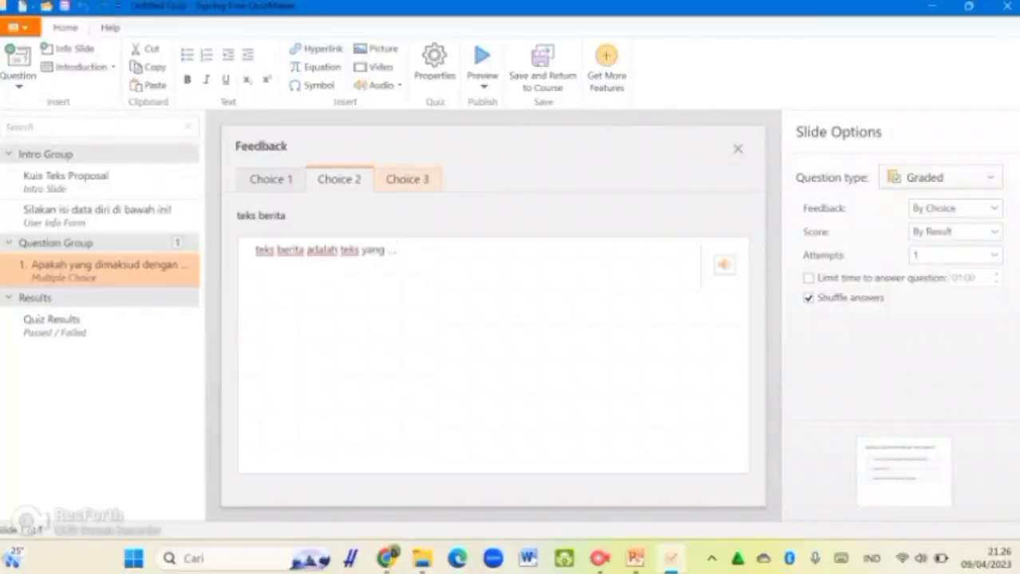
click(407, 179)
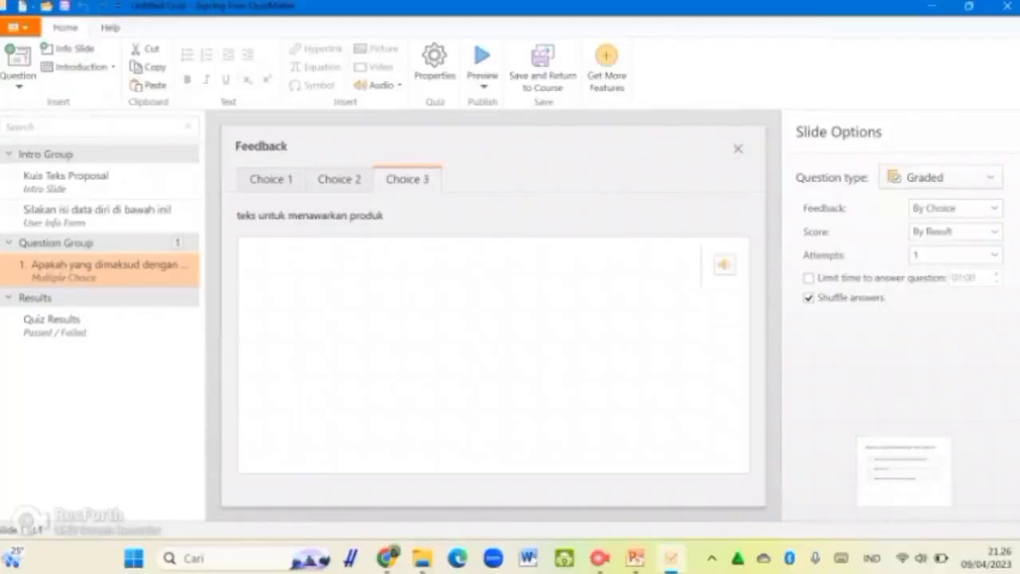
click(339, 178)
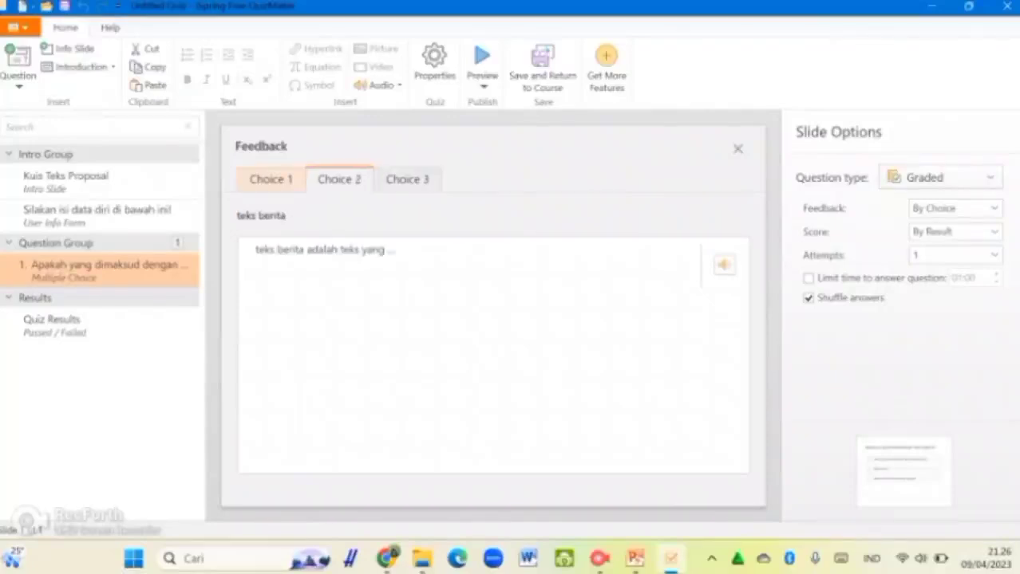
click(271, 179)
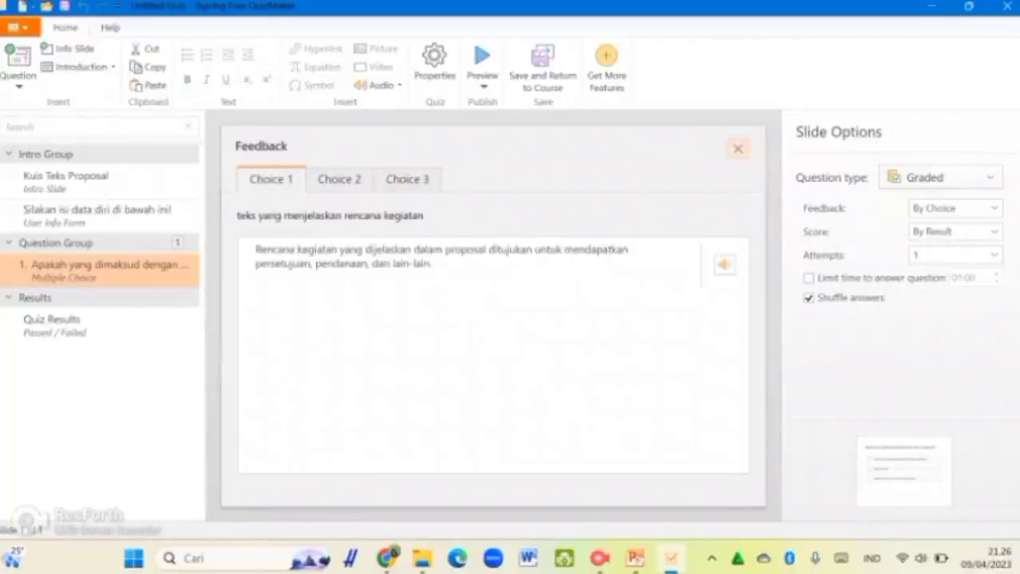
click(737, 148)
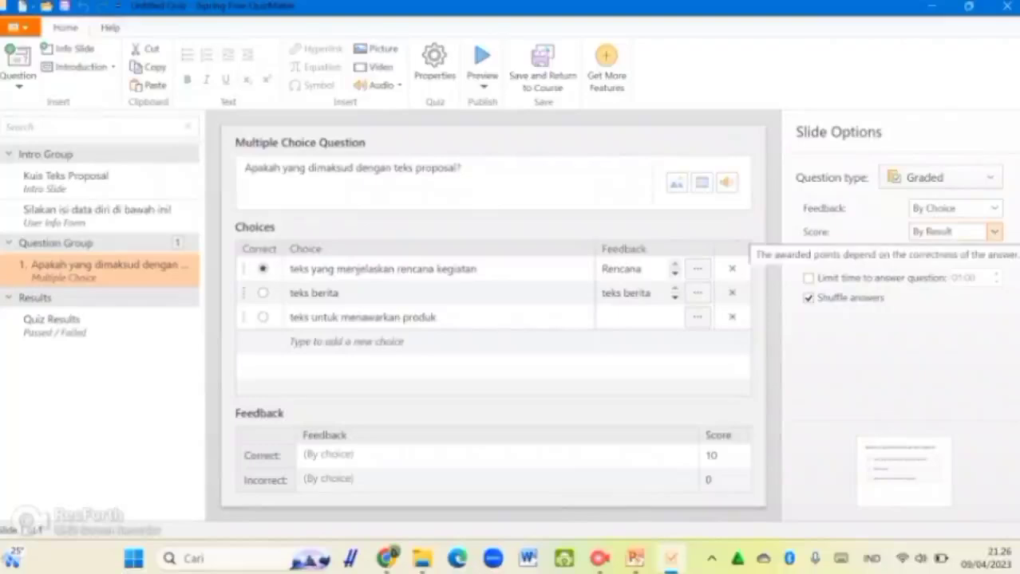
Step: Set Feedback back to By Result, leaving Score at By Result and Attempts at 1
click(994, 207)
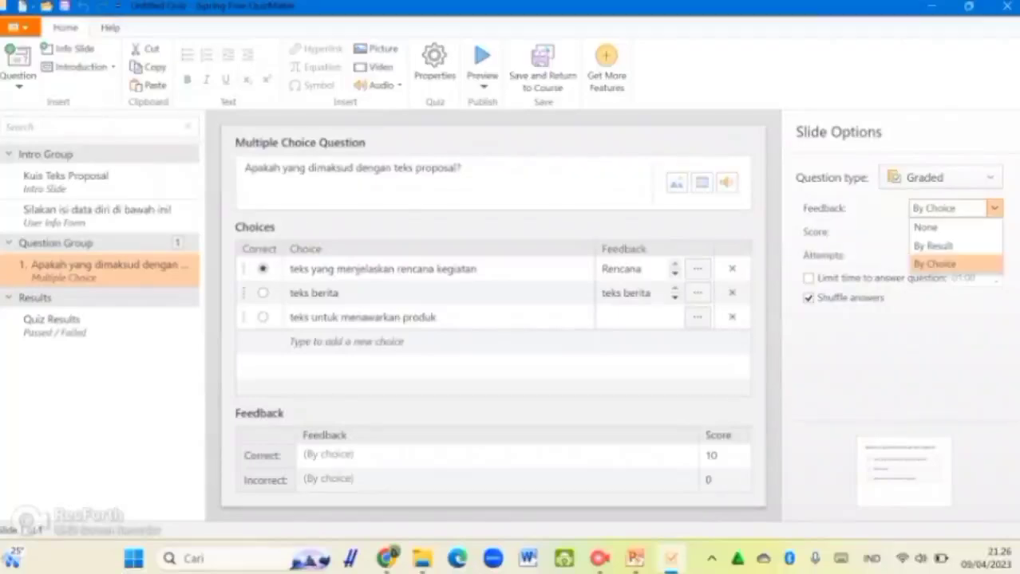
click(933, 246)
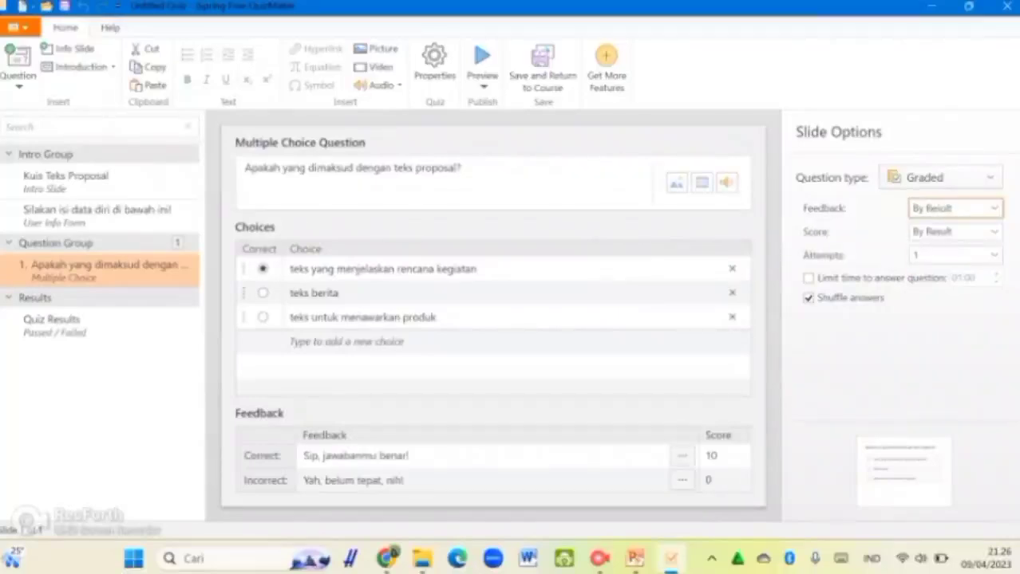
click(994, 231)
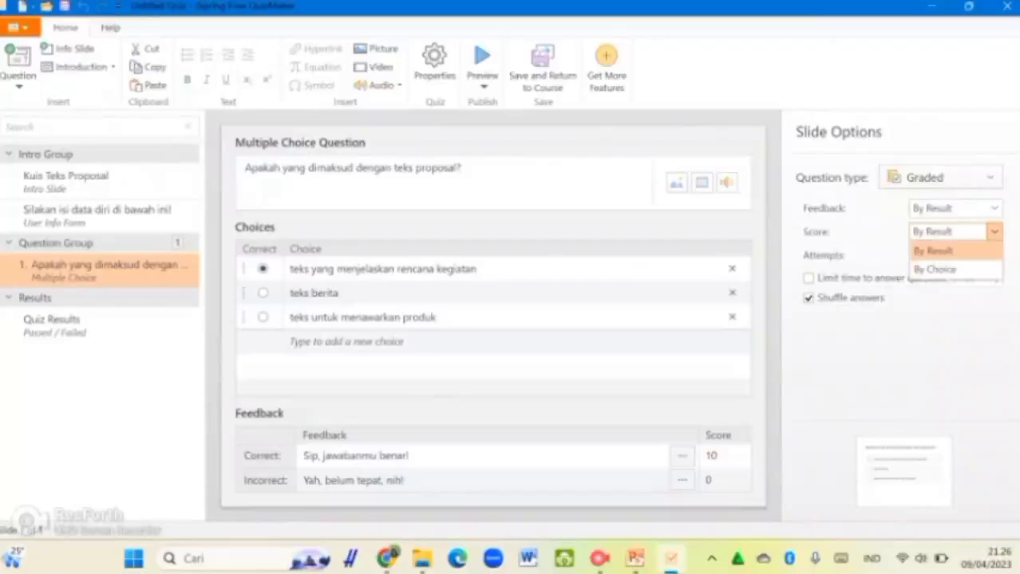
key(Escape)
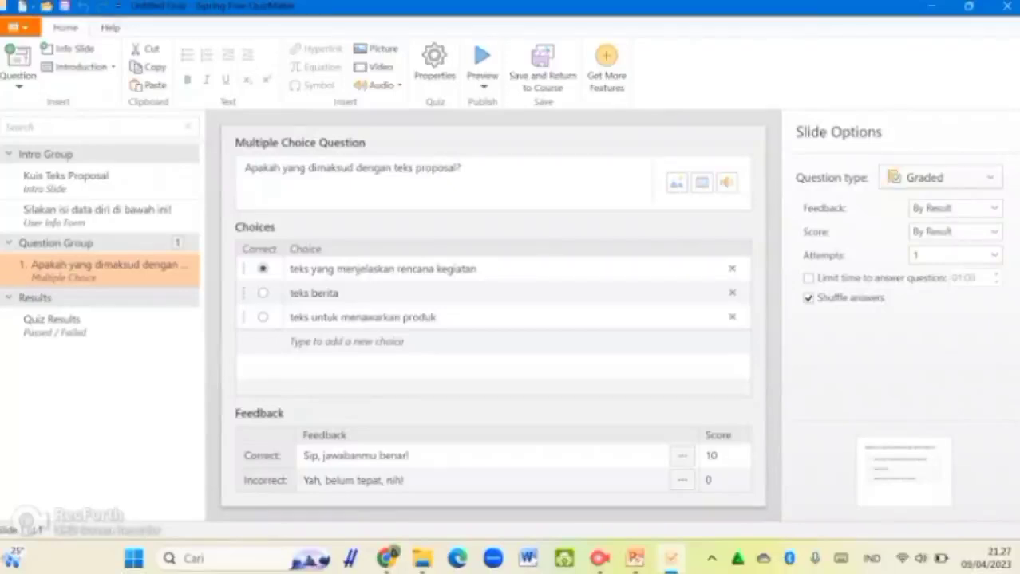
click(993, 255)
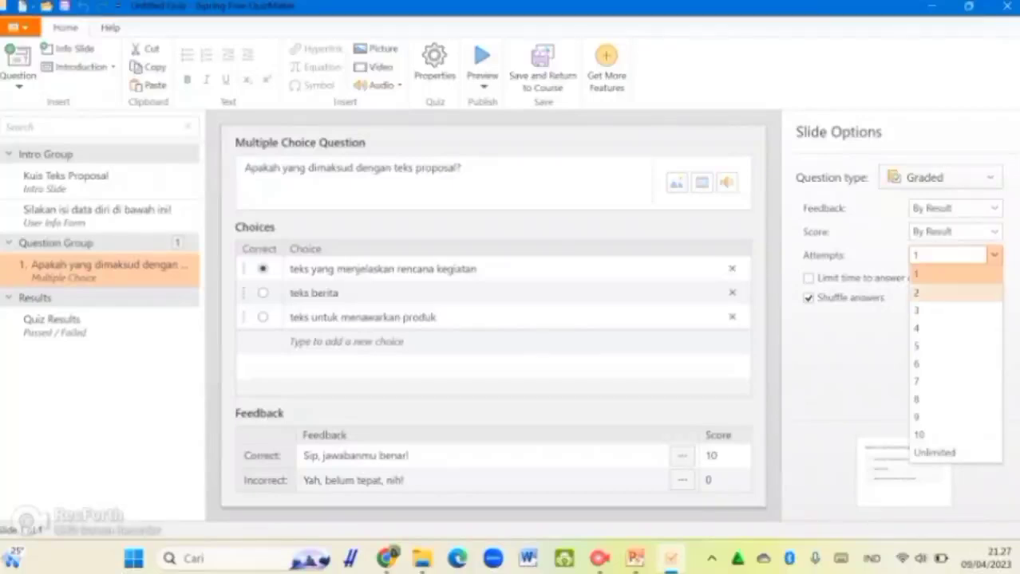
key(Escape)
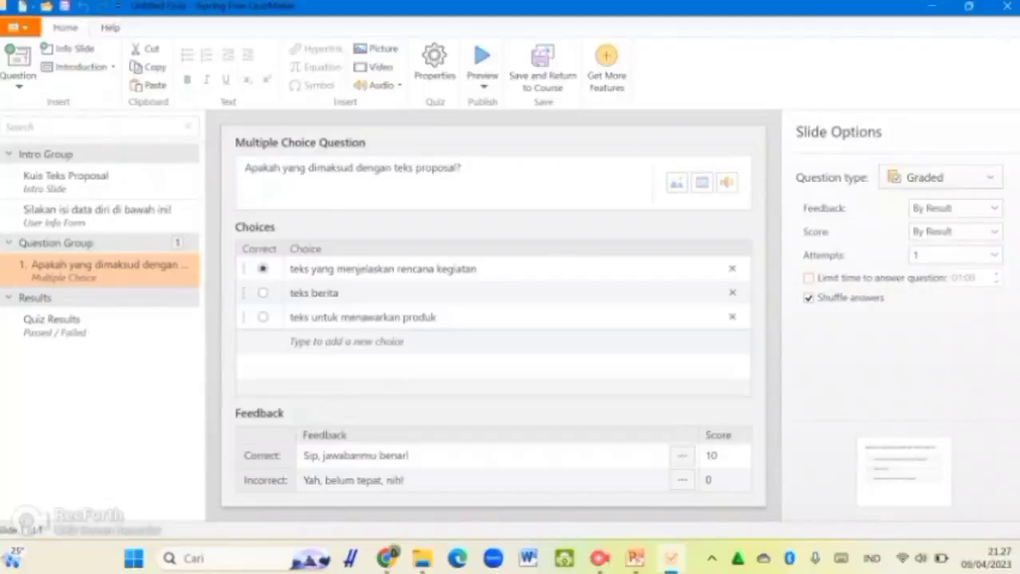
Step: Enable 'Limit time to answer question' and set the limit to 01:00
click(808, 279)
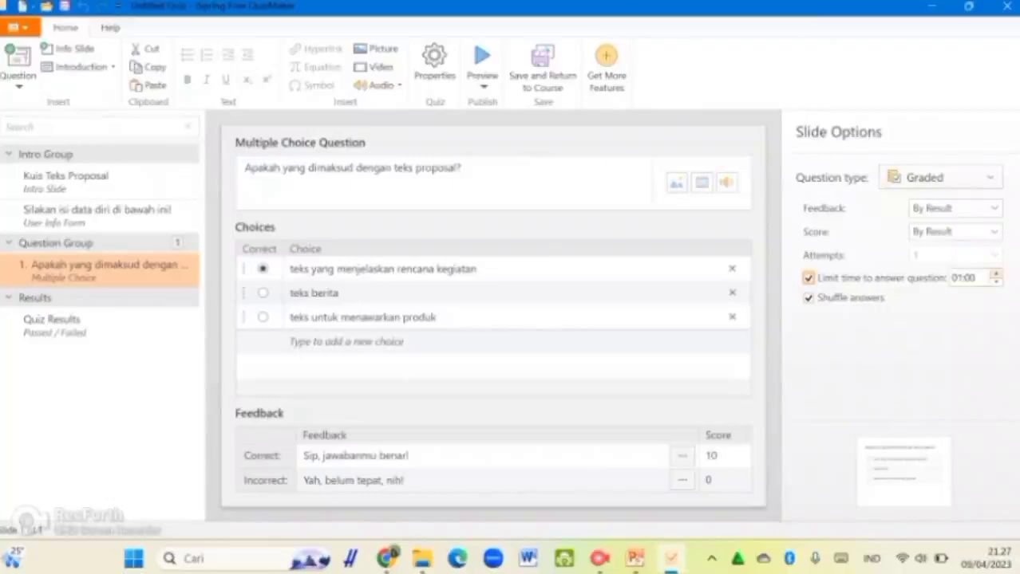
click(994, 274)
click(994, 282)
click(995, 282)
click(995, 274)
click(995, 274)
click(995, 275)
click(995, 282)
click(995, 282)
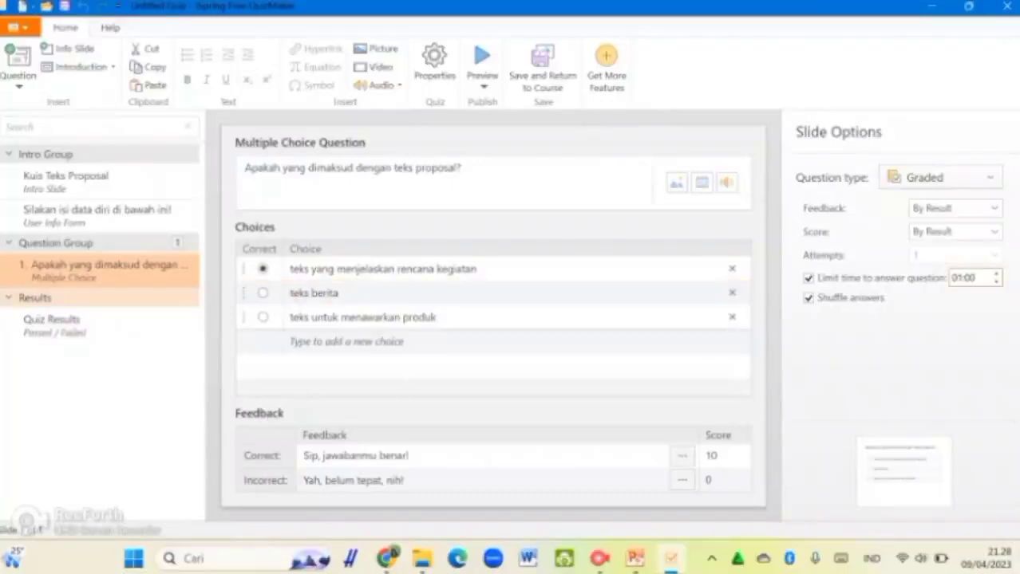
Step: On the Quiz Results slide, write the passed message 'Selamat, kamu sudah menguasai materi teks proposal dengan sangat baik!'
click(52, 324)
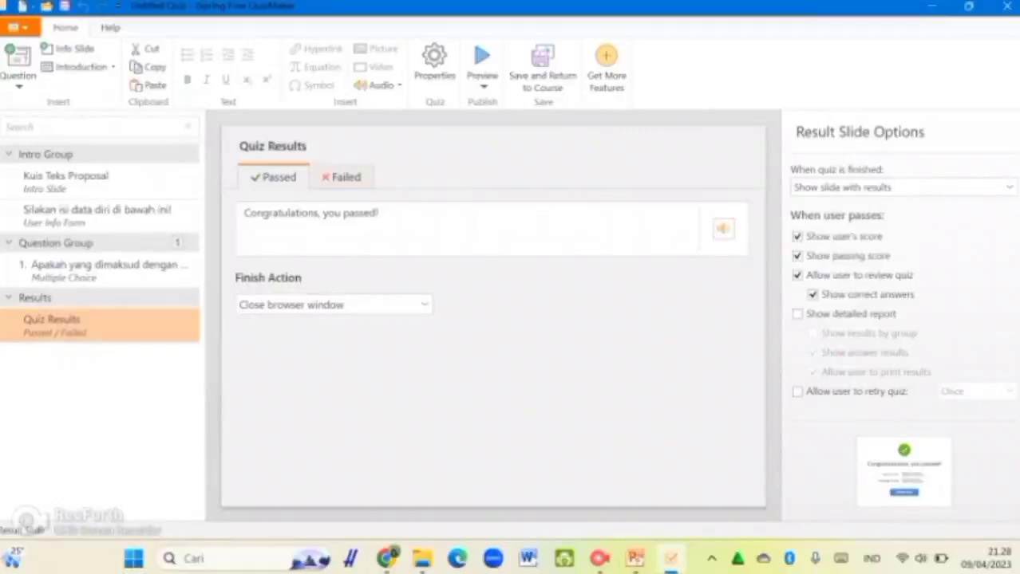
click(377, 213)
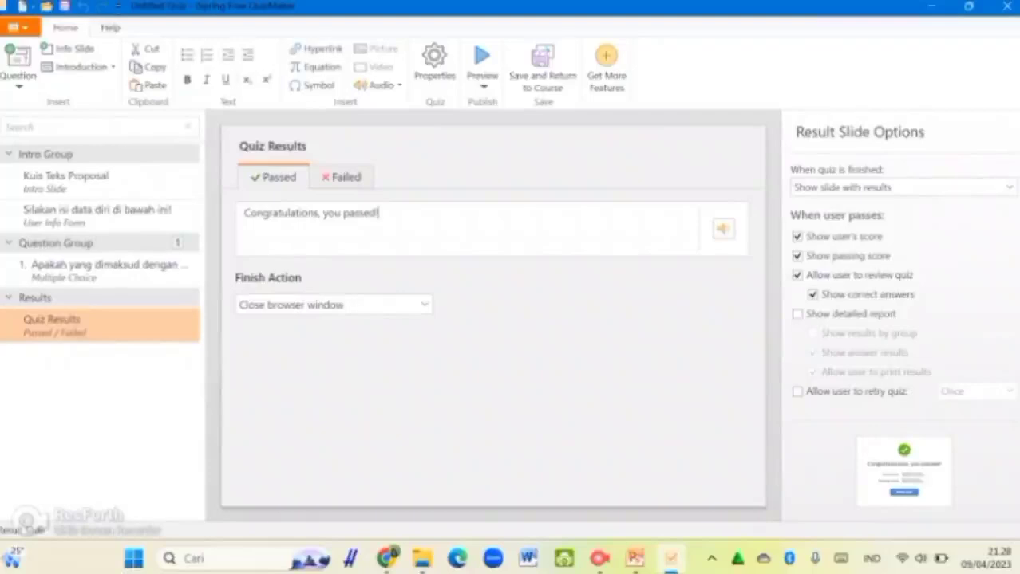
key(ctrl+a)
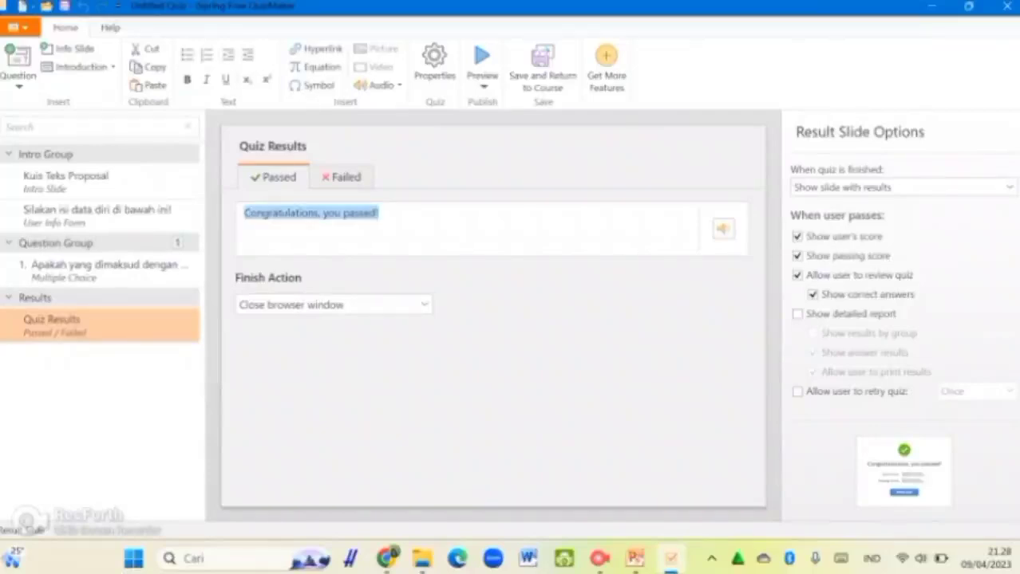
text(Selamat, kamu sudah mereguasai materi teks proposal dng)
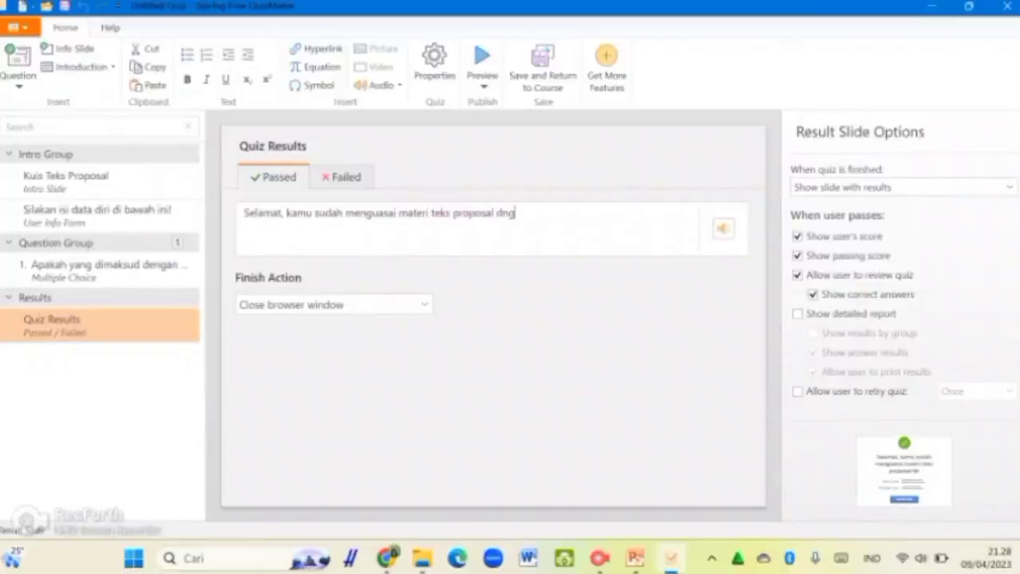
key(BackSpace)
key(BackSpace)
text(engan sangat baik!)
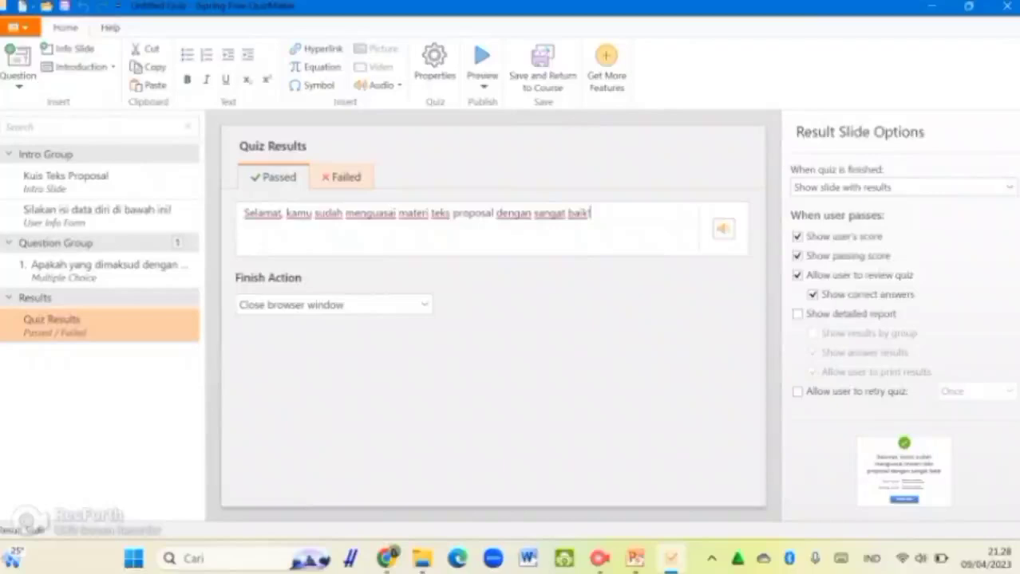
Step: On the Failed tab, replace 'You did not pass' with 'Semangat belajar! Kamu pasti bisa!'
click(342, 177)
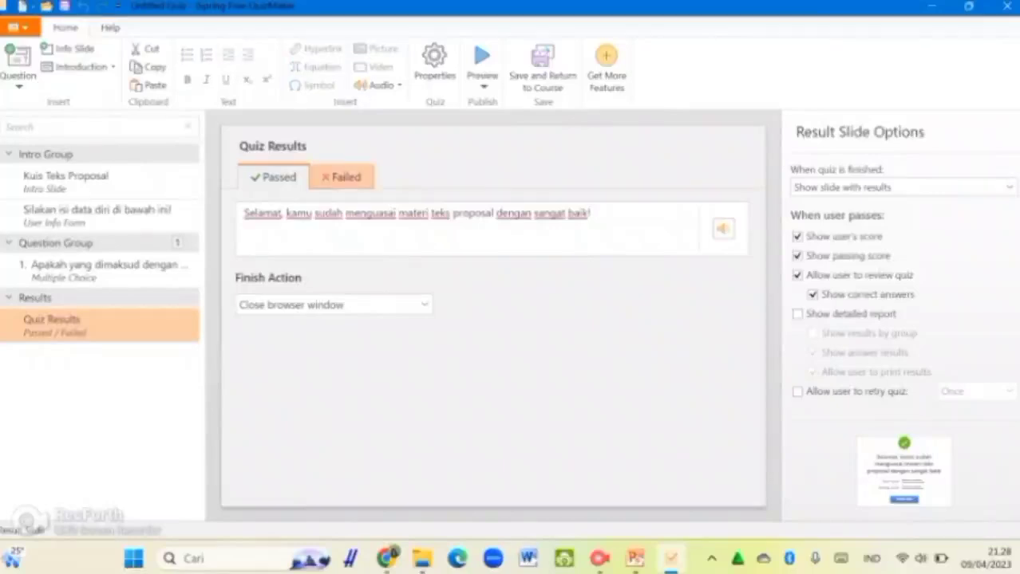
click(304, 213)
key(ctrl+a)
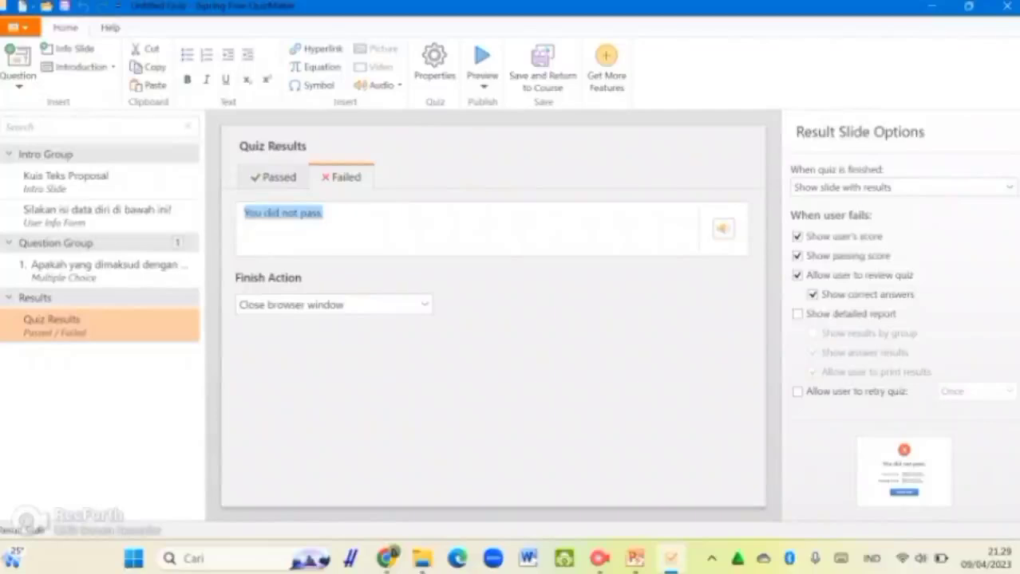
text(Semangat )
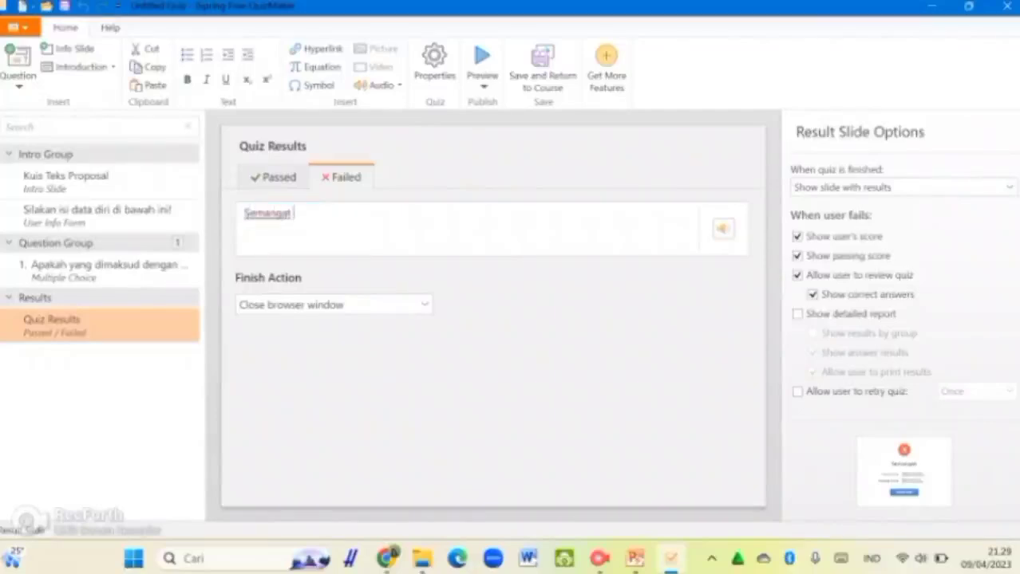
text(belajar! Kan)
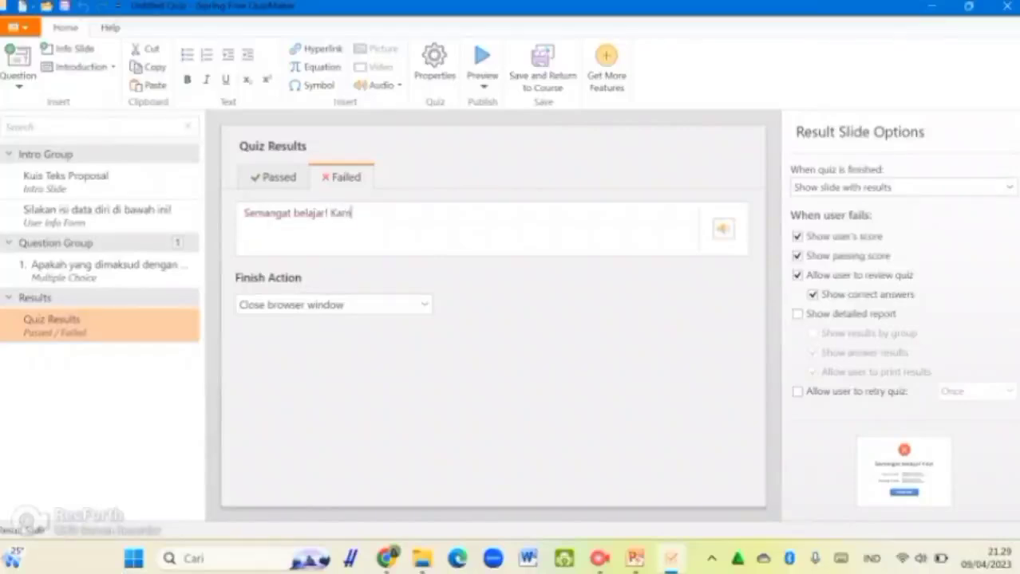
text(u pasti bisa!)
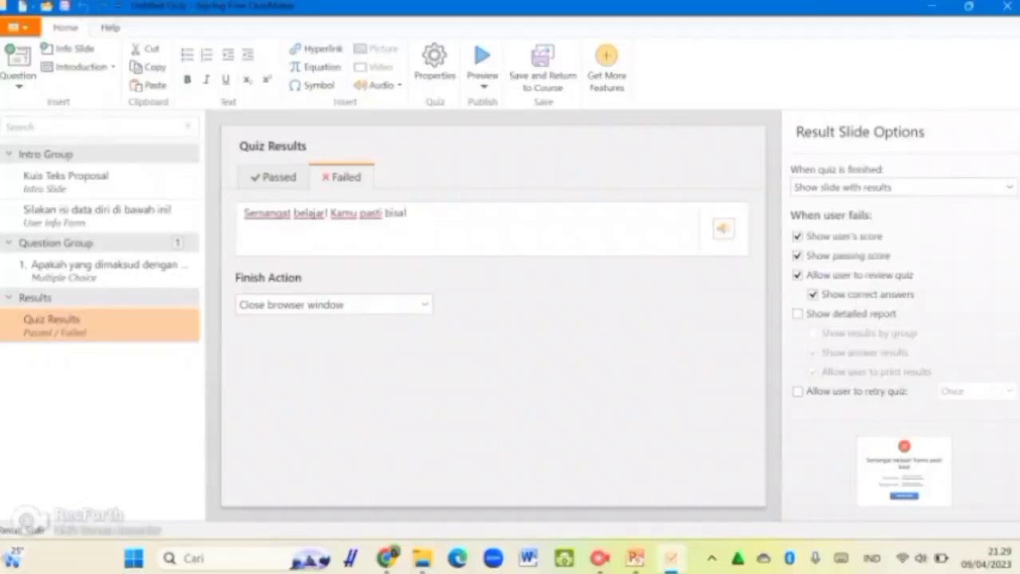
Step: Try 'Show slide without results' and 'Hide result slide', then restore 'Show slide with results'
click(272, 177)
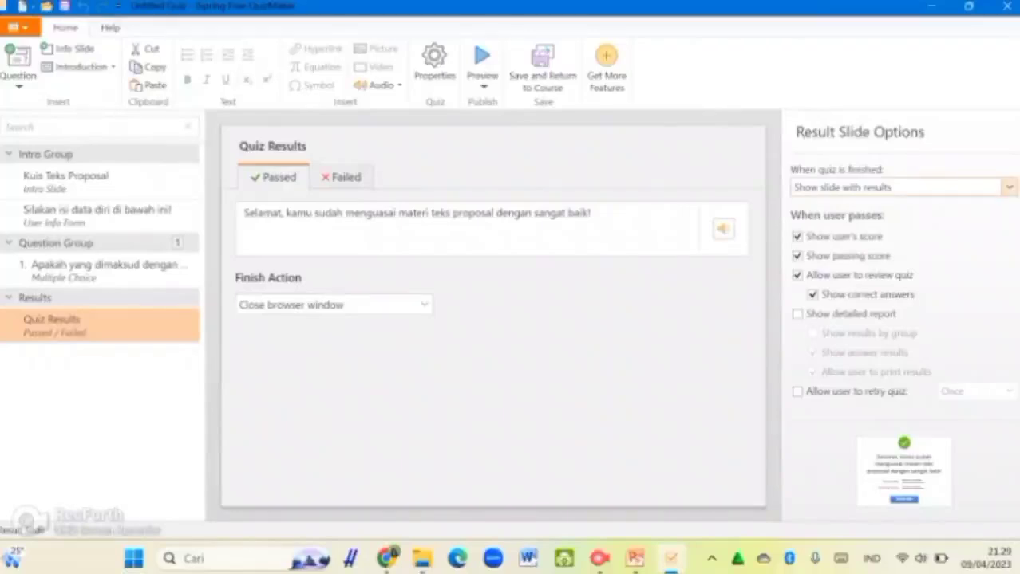
click(1008, 186)
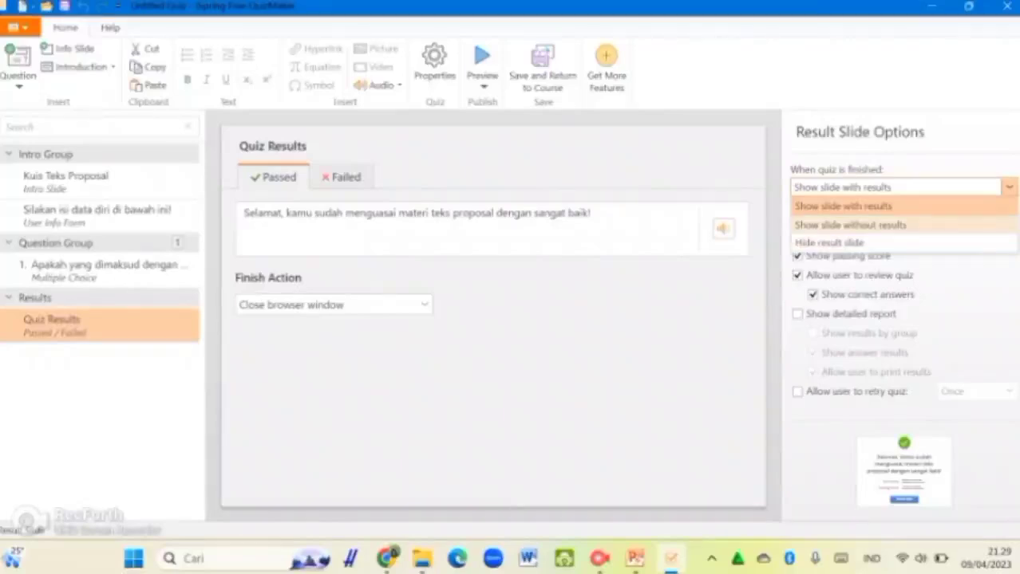
click(849, 225)
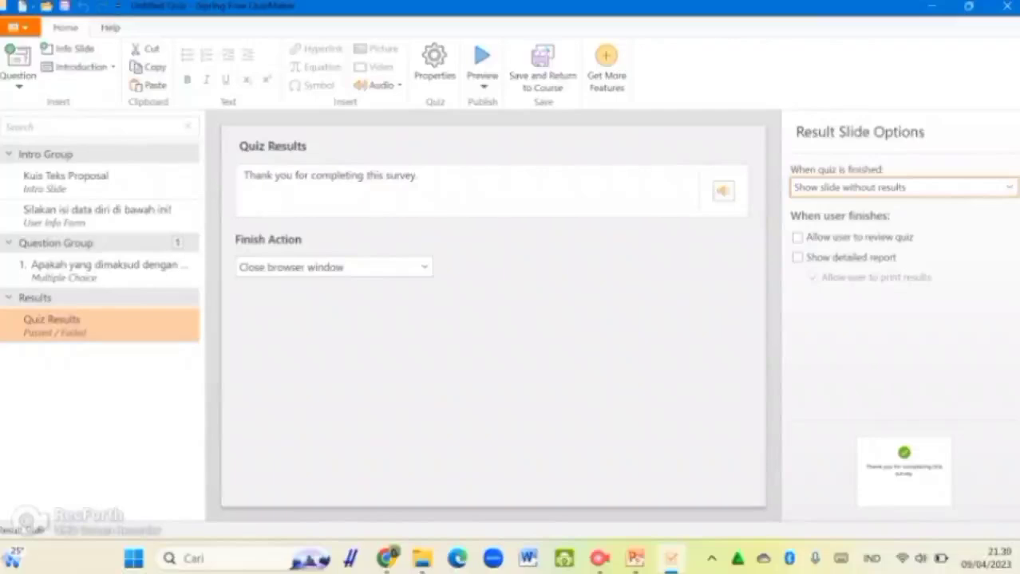
click(417, 177)
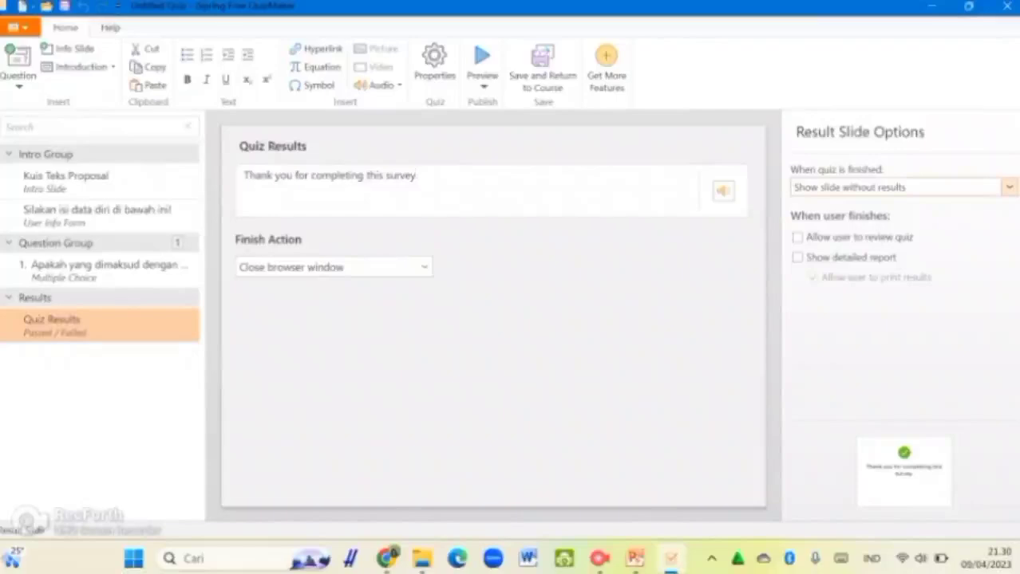
click(1009, 187)
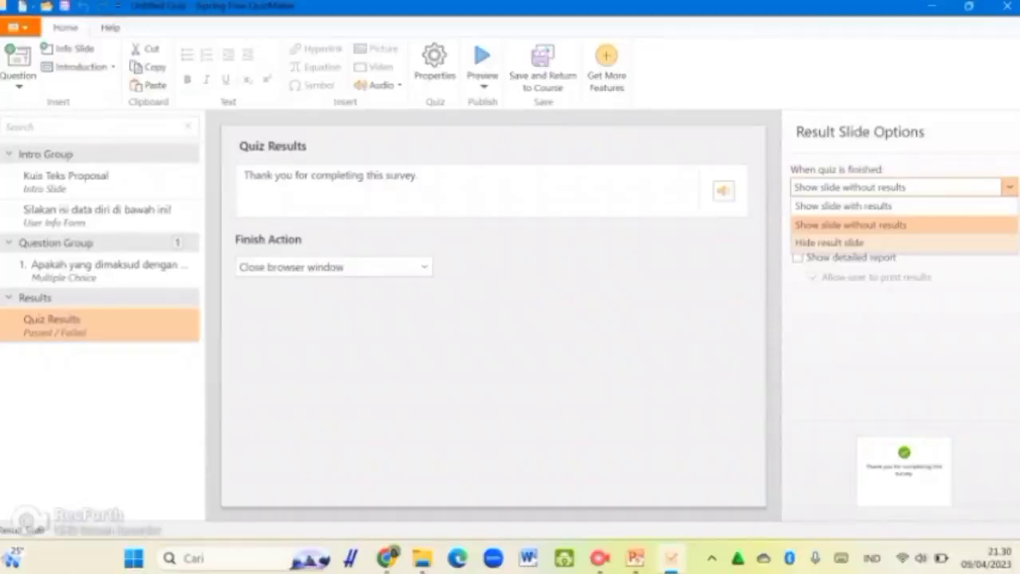
click(829, 242)
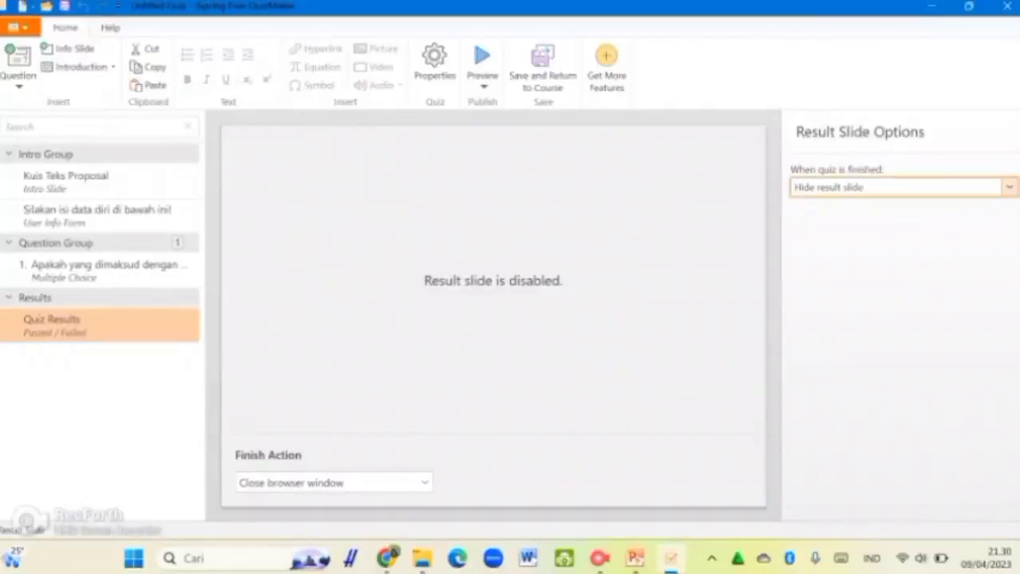
click(1009, 187)
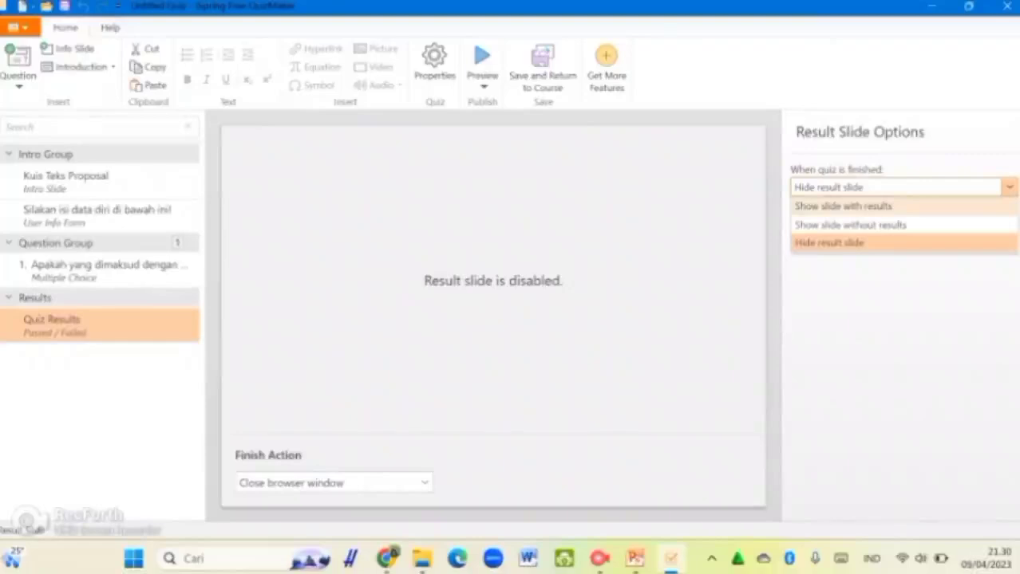
click(844, 206)
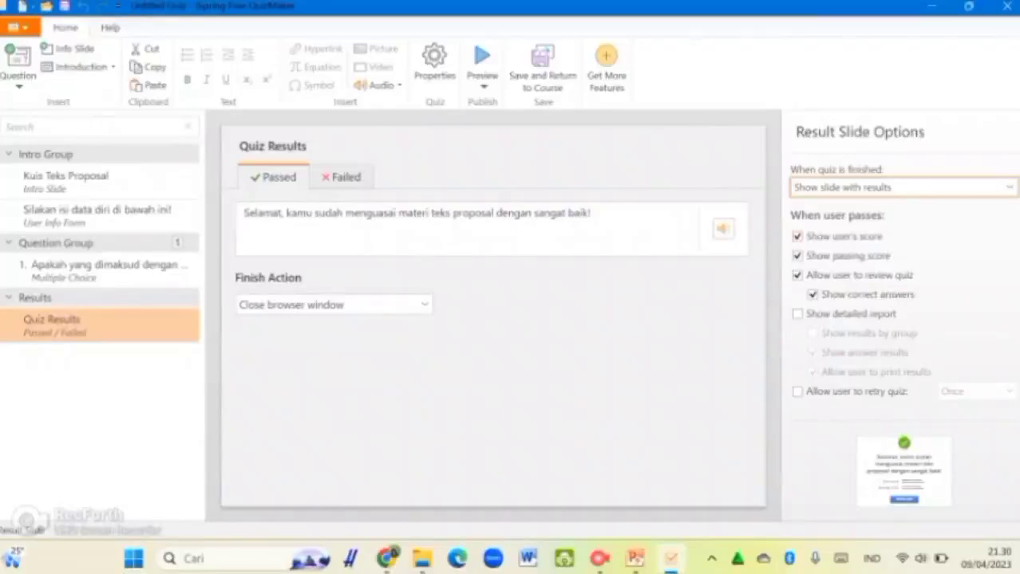
Step: Keep the user's score shown and allow the user to retry the quiz once
click(796, 237)
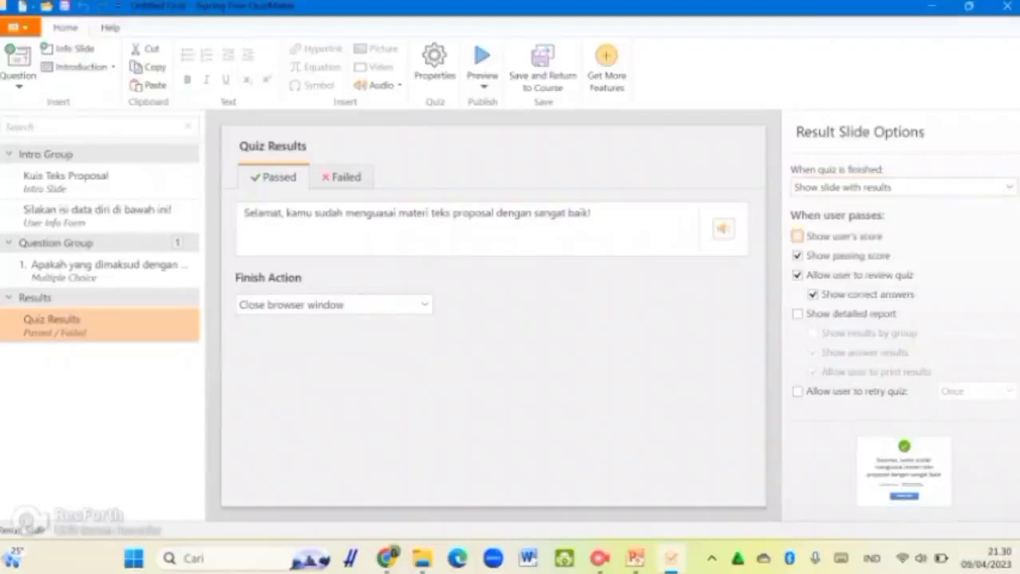
click(796, 237)
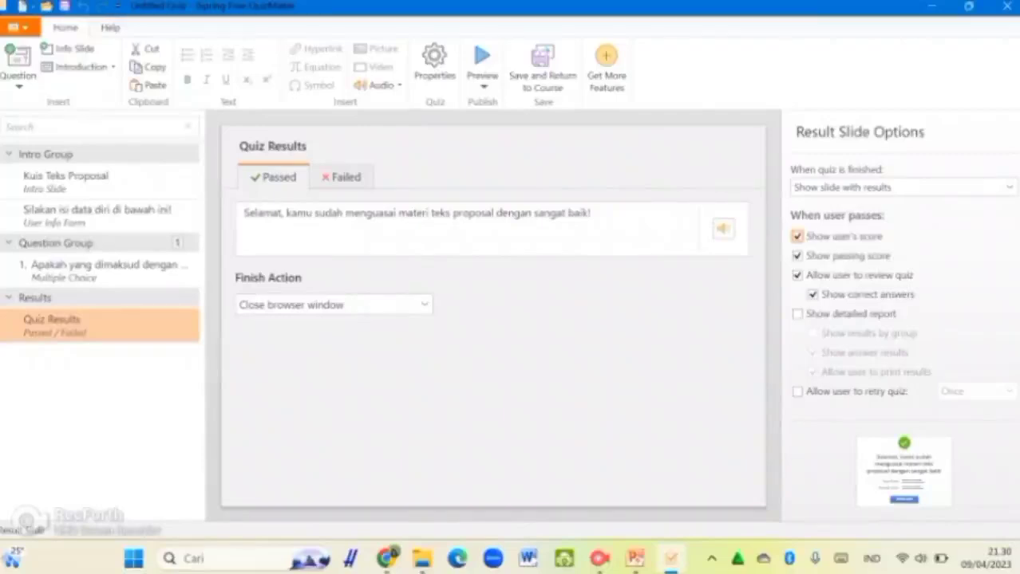
click(796, 237)
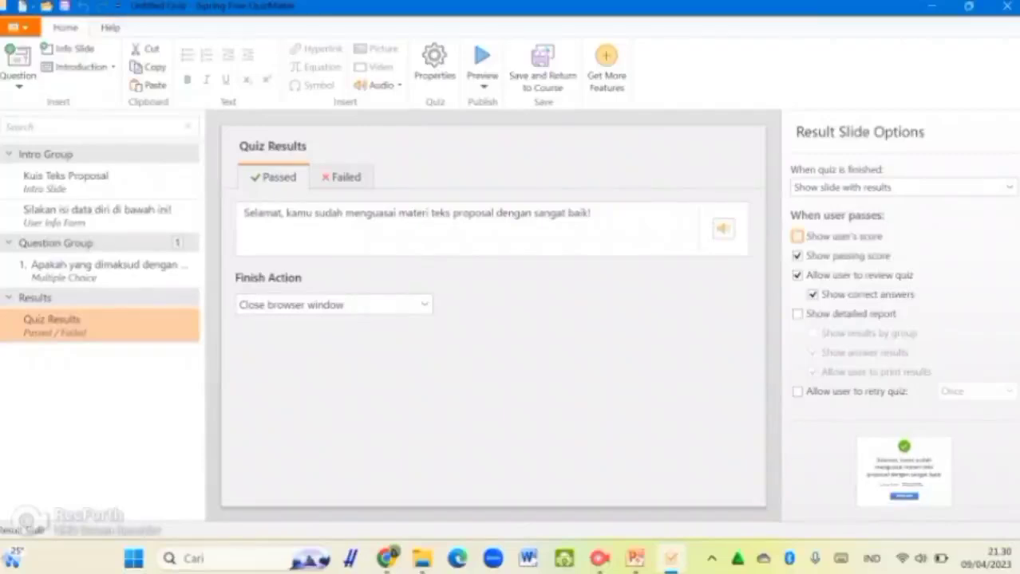
click(797, 236)
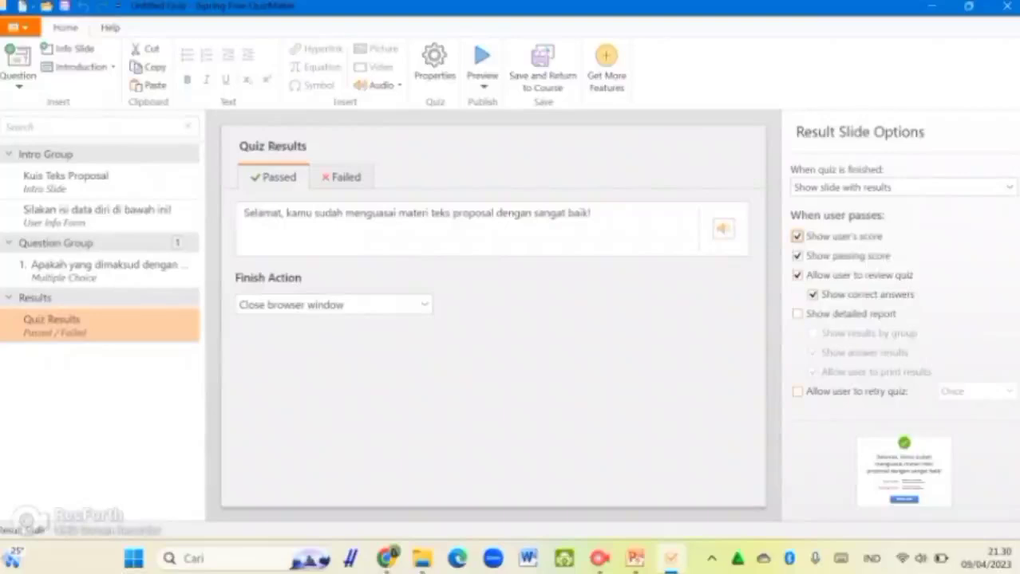
click(796, 392)
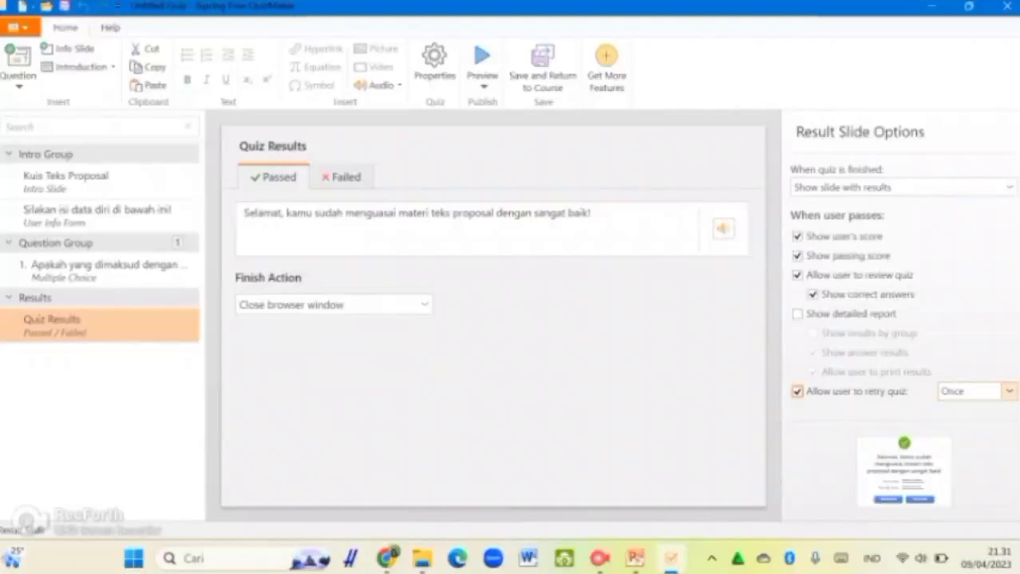
click(1008, 391)
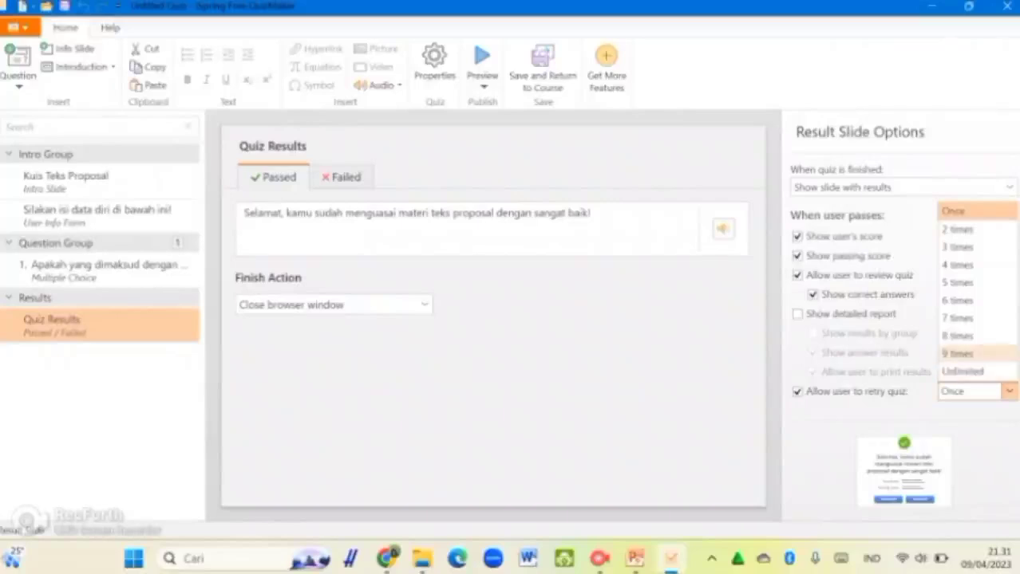
key(Escape)
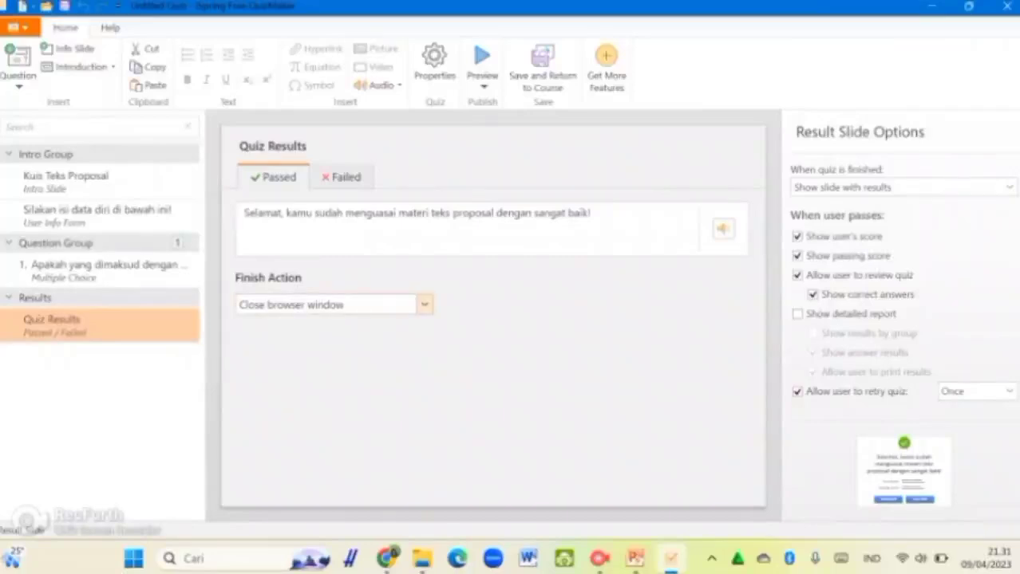
Step: Leave the finish action unchanged and return to the 'Kuis Teks Proposal' intro slide
click(424, 304)
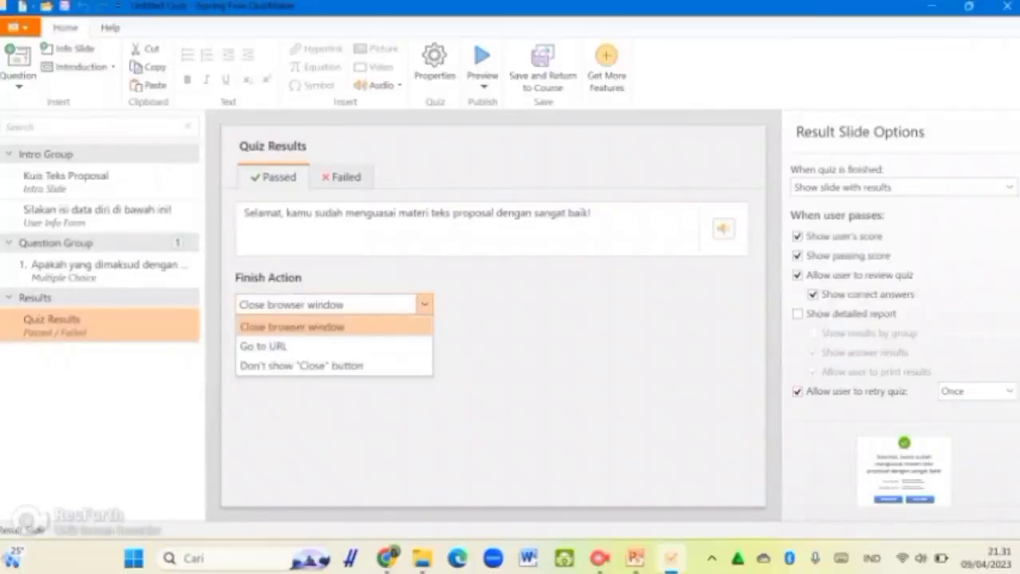
key(Escape)
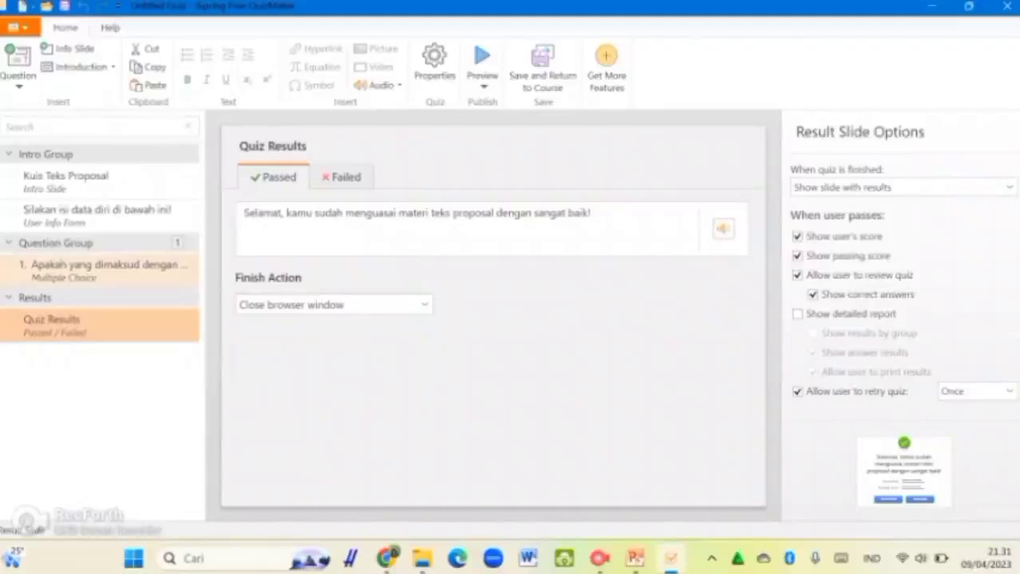
click(104, 271)
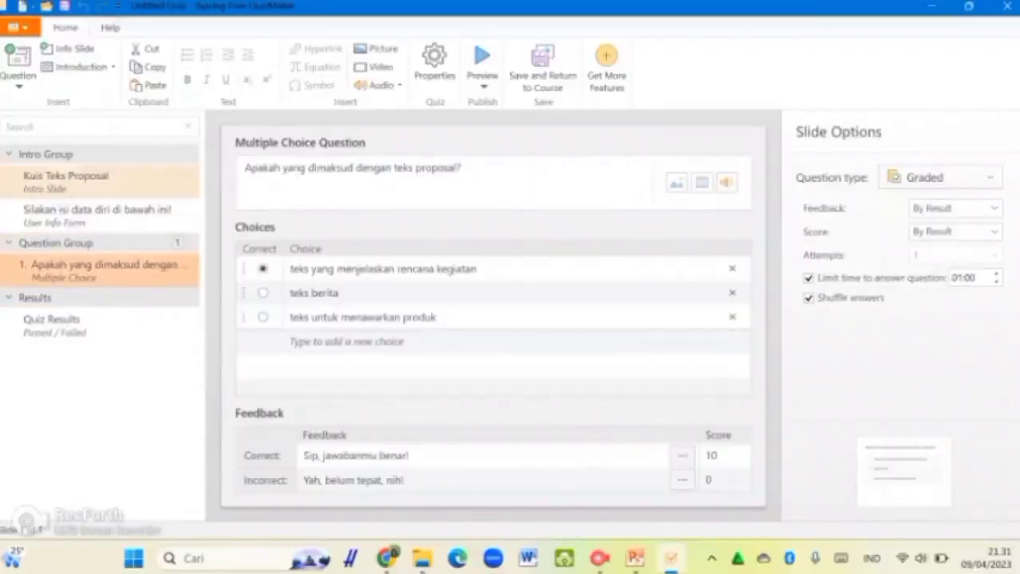
click(66, 180)
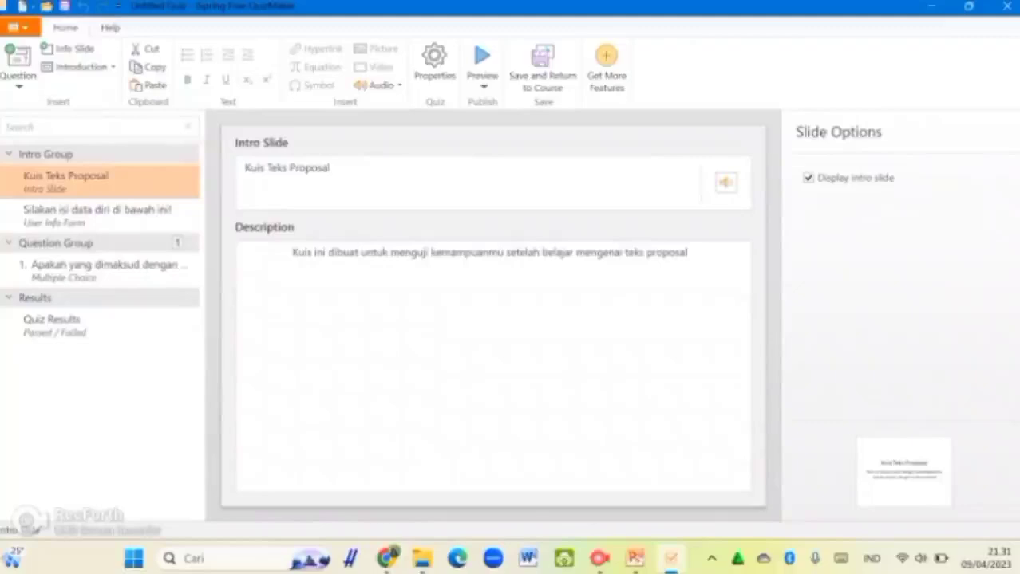
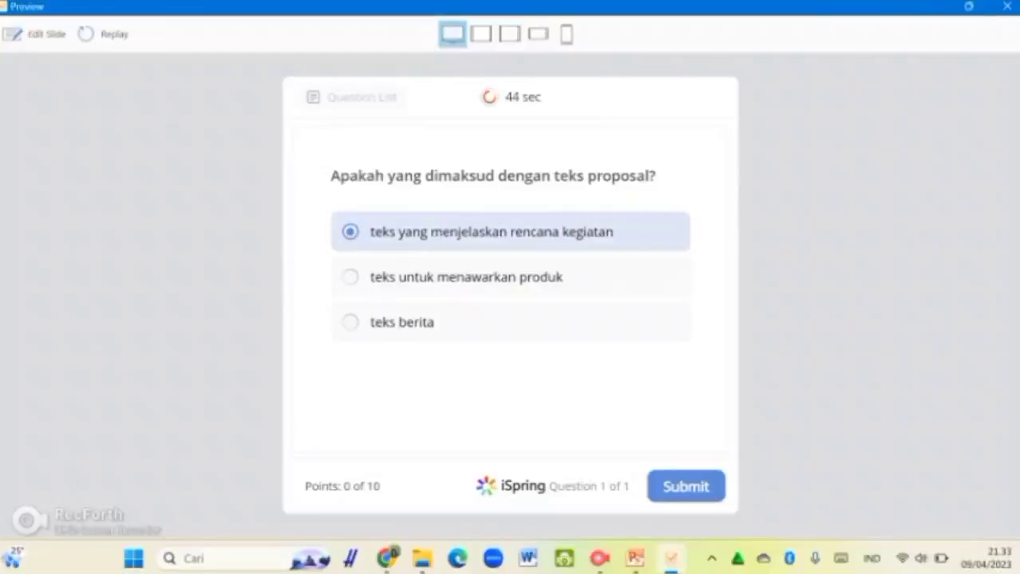
Step: Submit the last answer, check the 100% results and review, then exit the preview
click(686, 487)
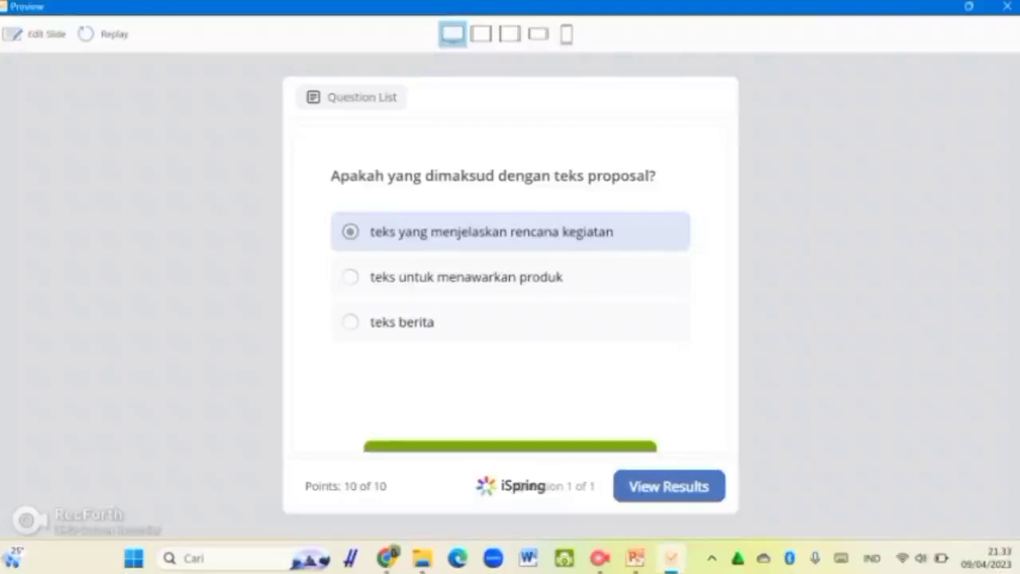
click(668, 486)
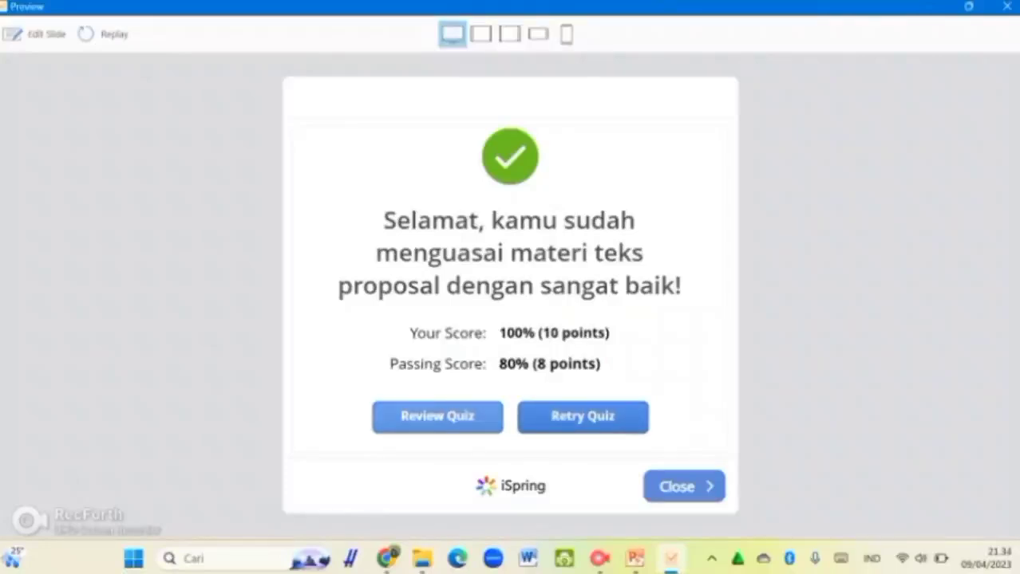
click(437, 416)
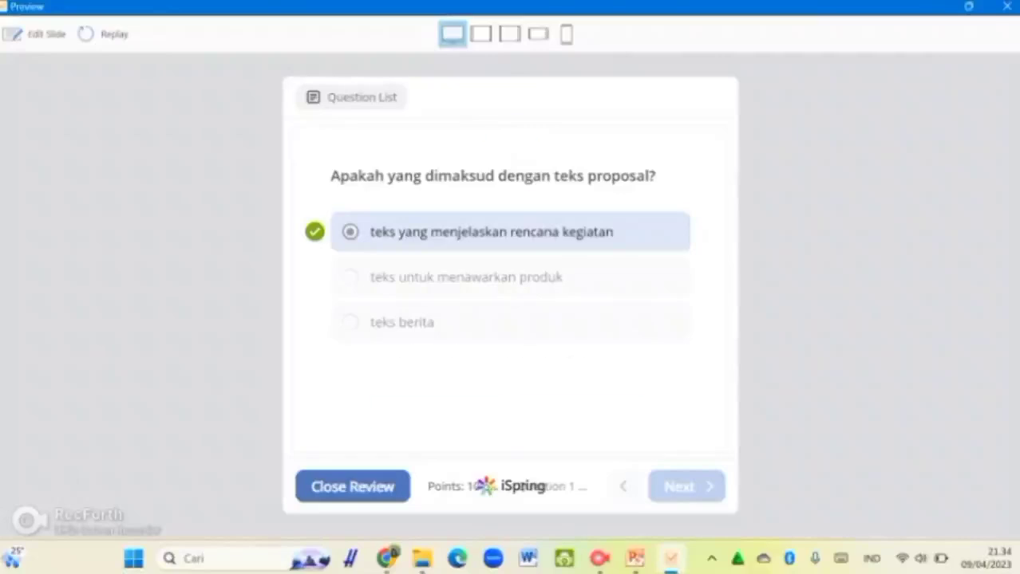
click(352, 486)
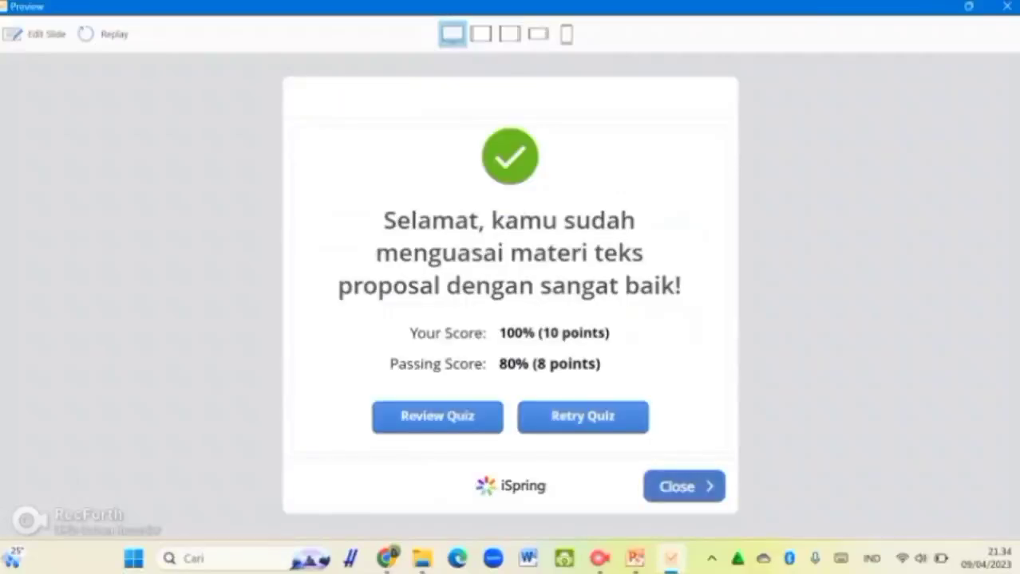
click(684, 487)
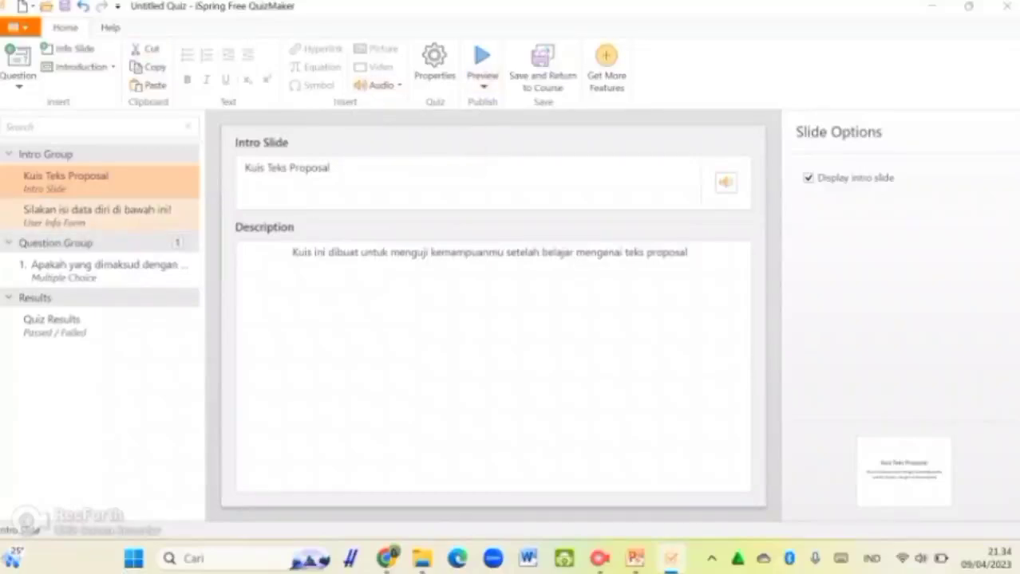
Step: Check the question group and first question, then open Quiz Results keeping retries at Once
click(99, 242)
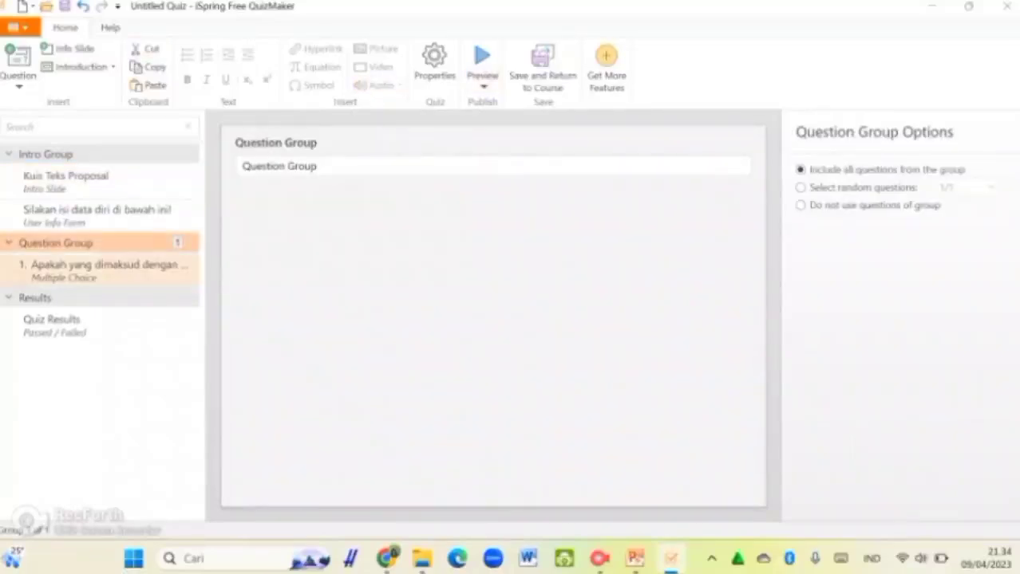
click(104, 267)
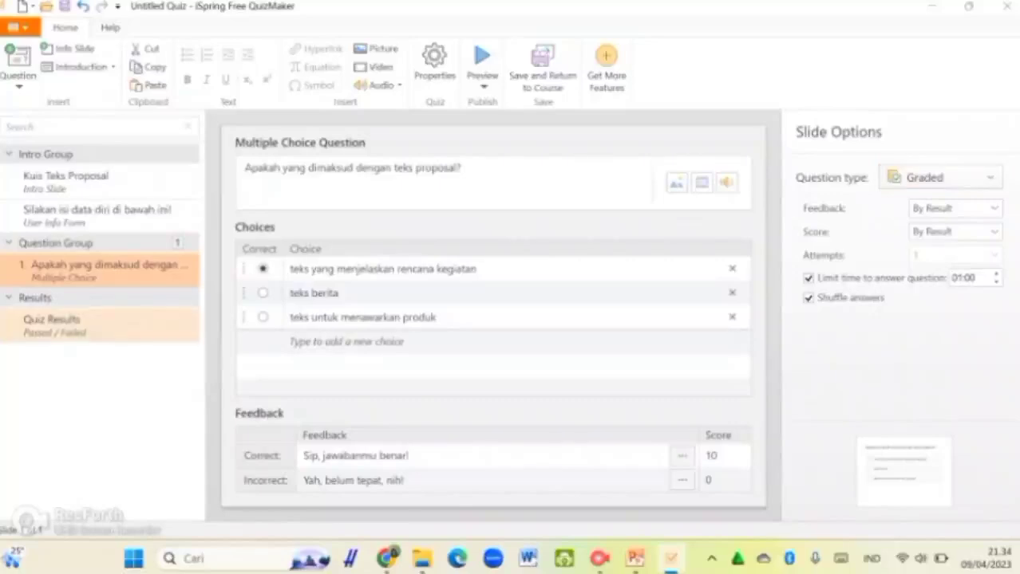
click(52, 323)
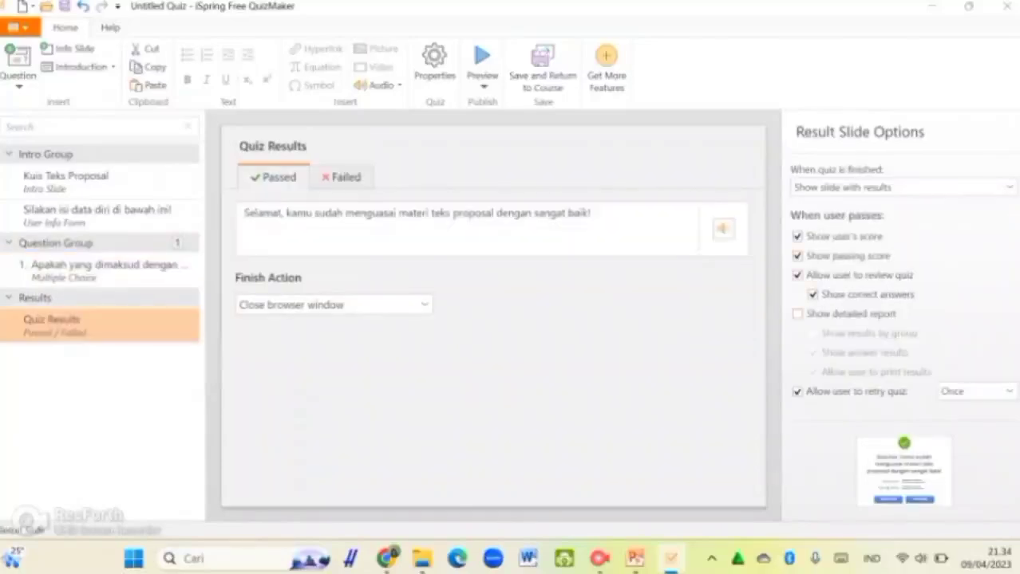
click(1008, 391)
click(953, 211)
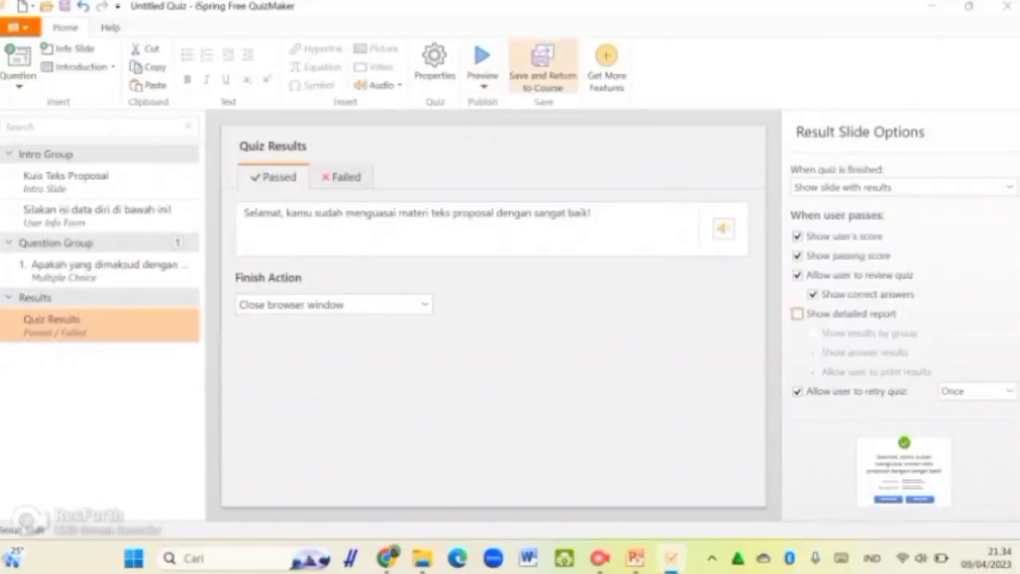
Step: Save the quiz and return to PowerPoint
click(543, 64)
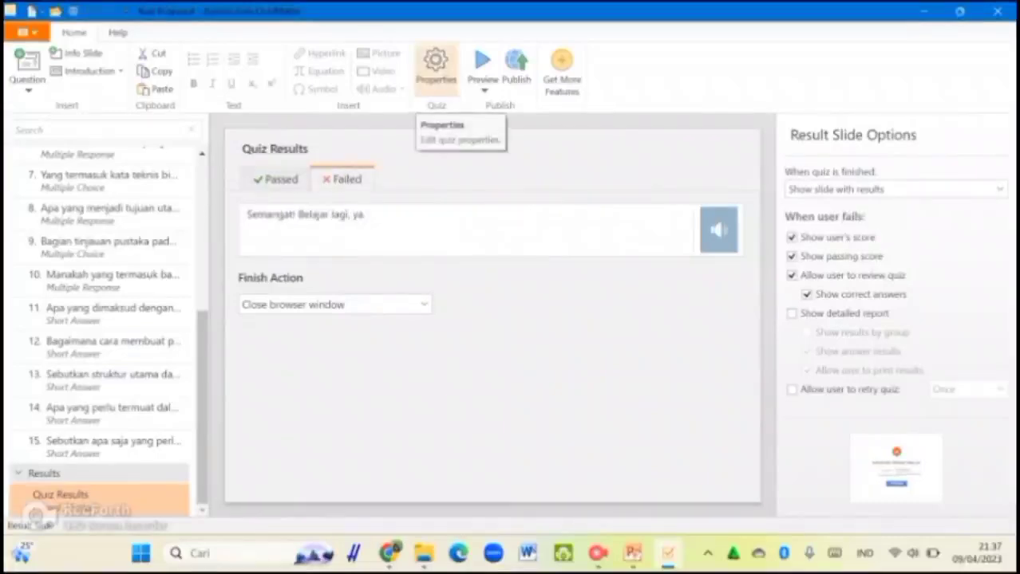
Step: Retitle the quiz from Untitled Quiz to 'Kuis Teks Proposal' in Quiz Properties
click(436, 70)
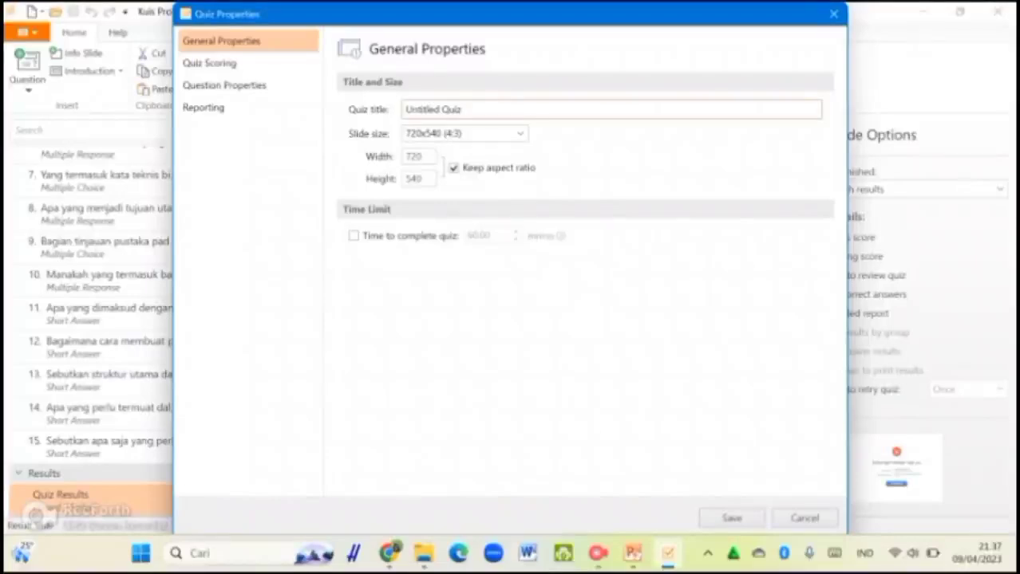
drag(461, 109, 404, 110)
text(T)
key(BackSpace)
text(Ku)
key(BackSpace)
key(BackSpace)
text(Kuis Teks Proposal)
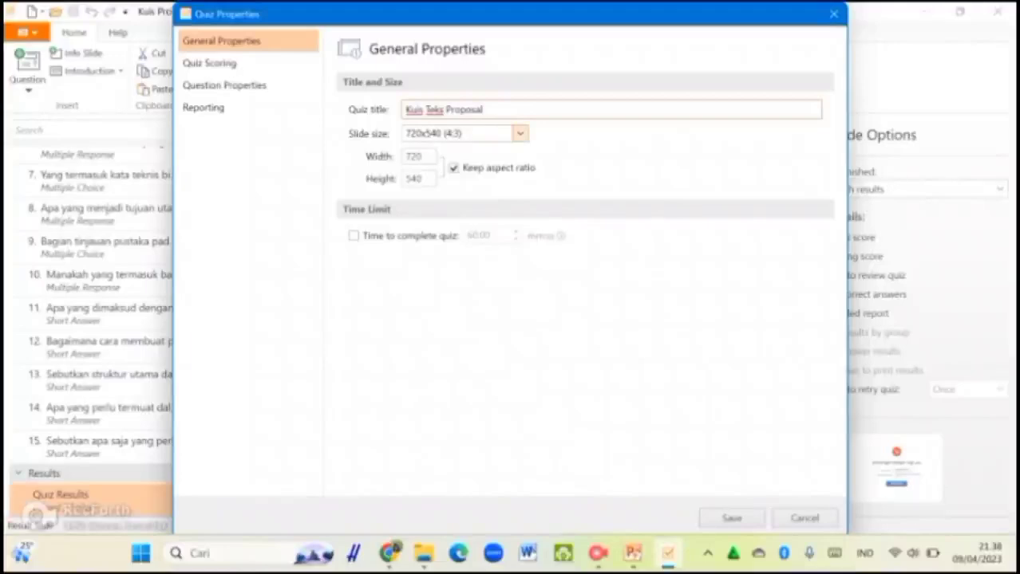
Step: Keep the 720x540 (4:3) slide size and move on to Quiz Scoring
click(519, 133)
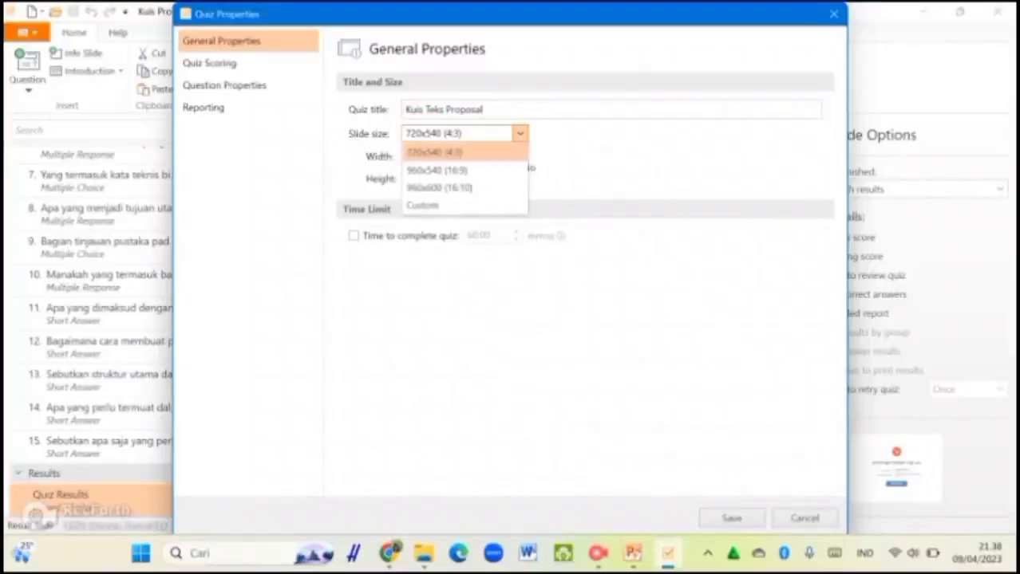
click(434, 153)
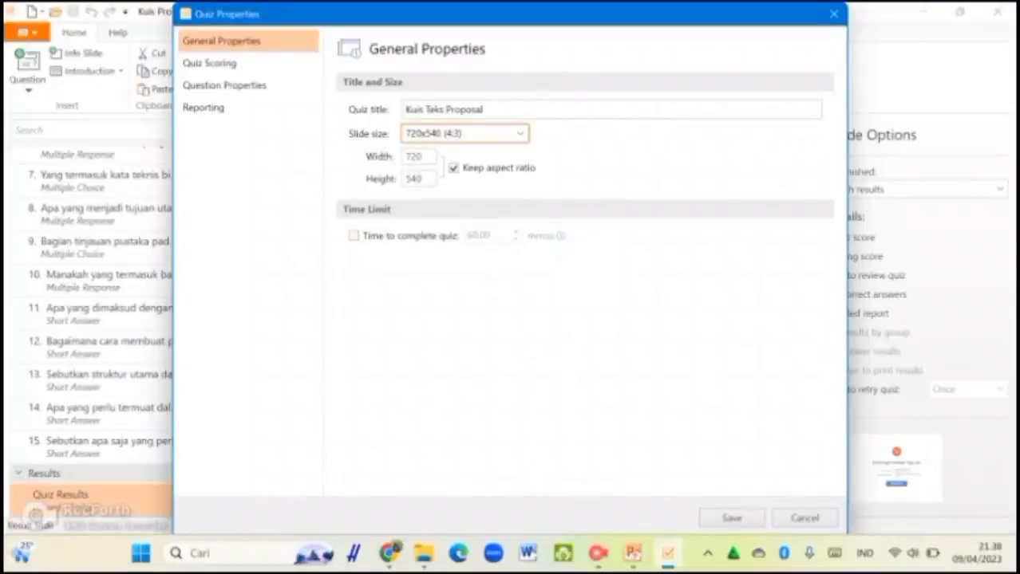
click(210, 63)
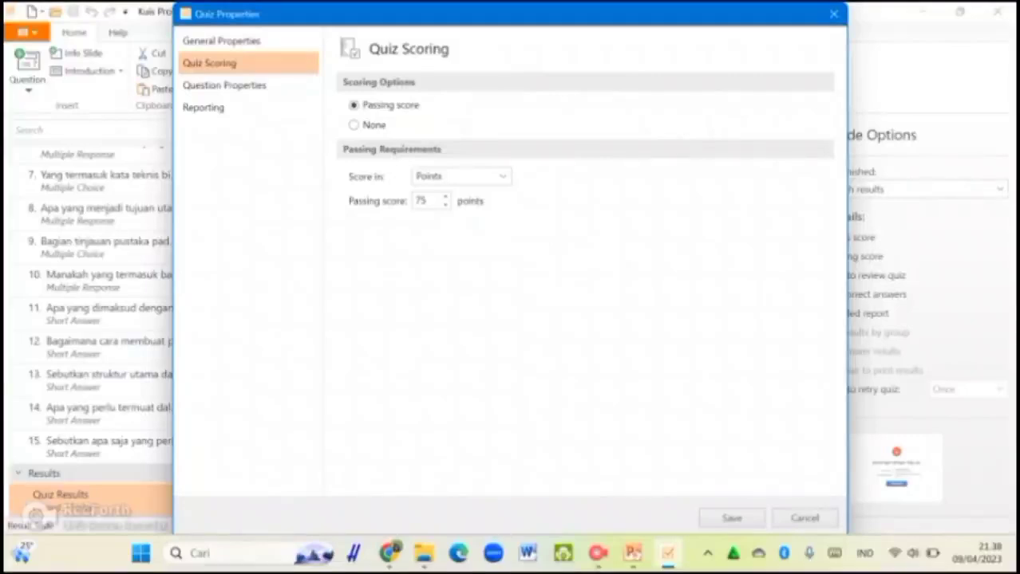
Step: Keep scoring in Points and nudge the passing score down and back up
click(502, 176)
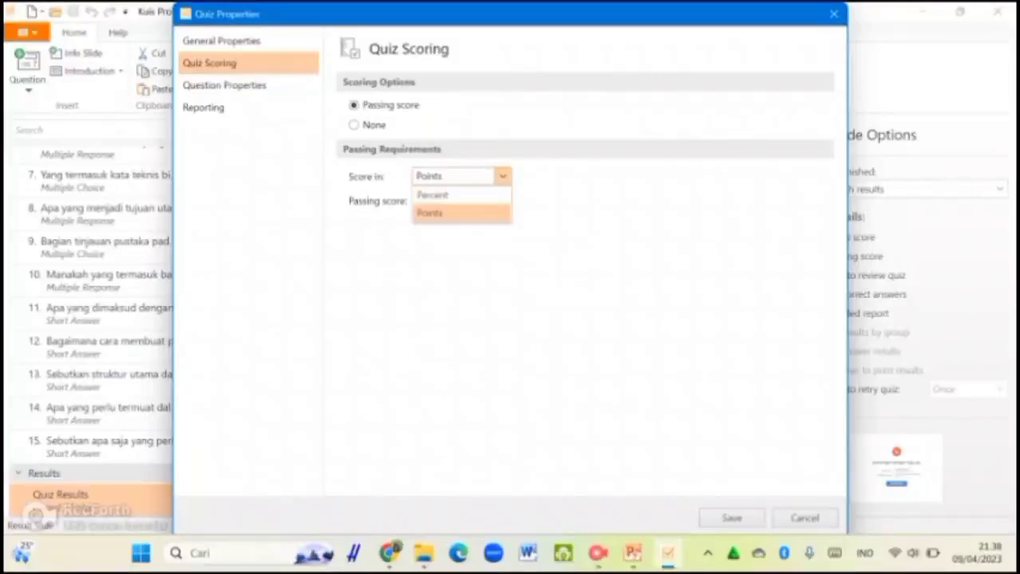
click(447, 213)
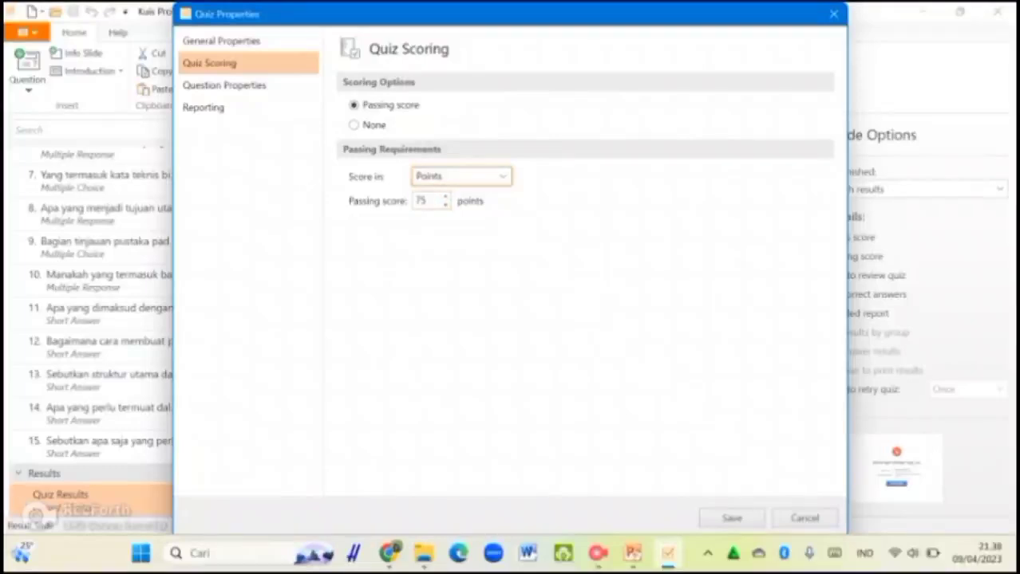
click(445, 204)
click(445, 205)
click(445, 204)
click(444, 204)
click(444, 204)
click(444, 205)
click(444, 197)
click(444, 196)
click(445, 196)
click(444, 196)
click(445, 196)
click(444, 196)
click(445, 196)
click(444, 196)
Step: Clear the passing score field and type in a new point threshold
click(427, 201)
key(BackSpace)
key(BackSpace)
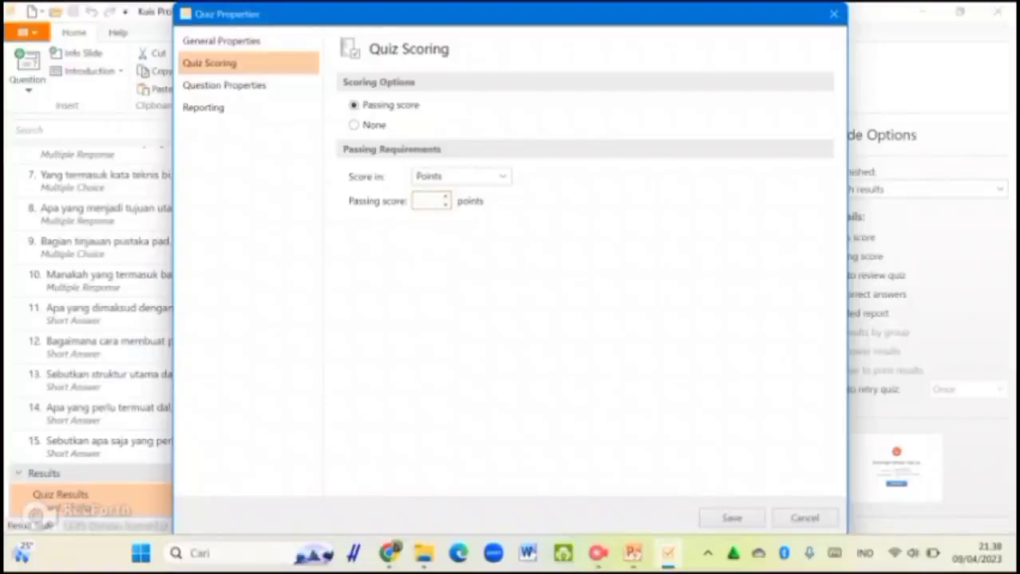
text(80)
key(BackSpace)
key(BackSpace)
text(15)
click(224, 84)
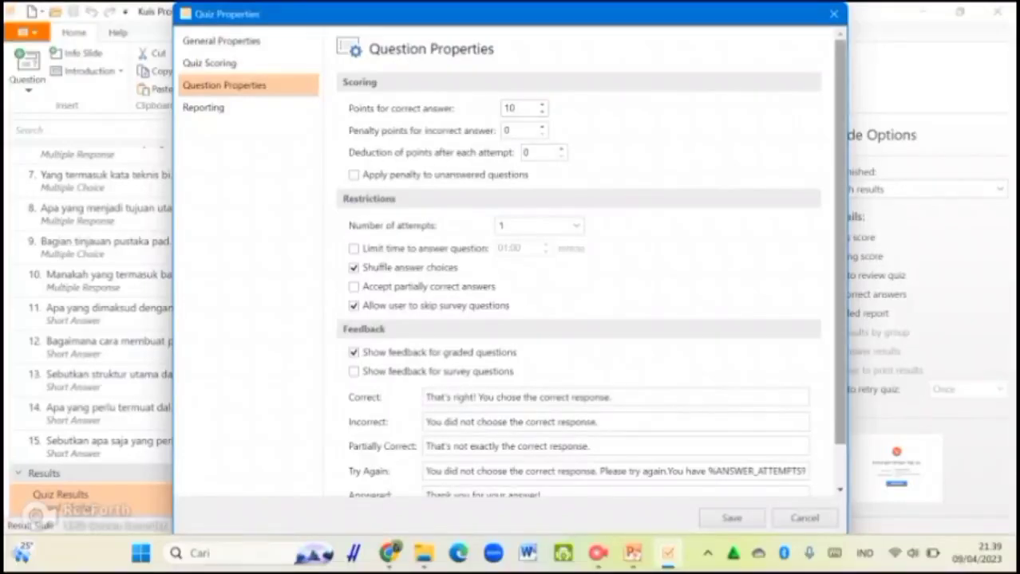
scroll(589, 262, down, 1)
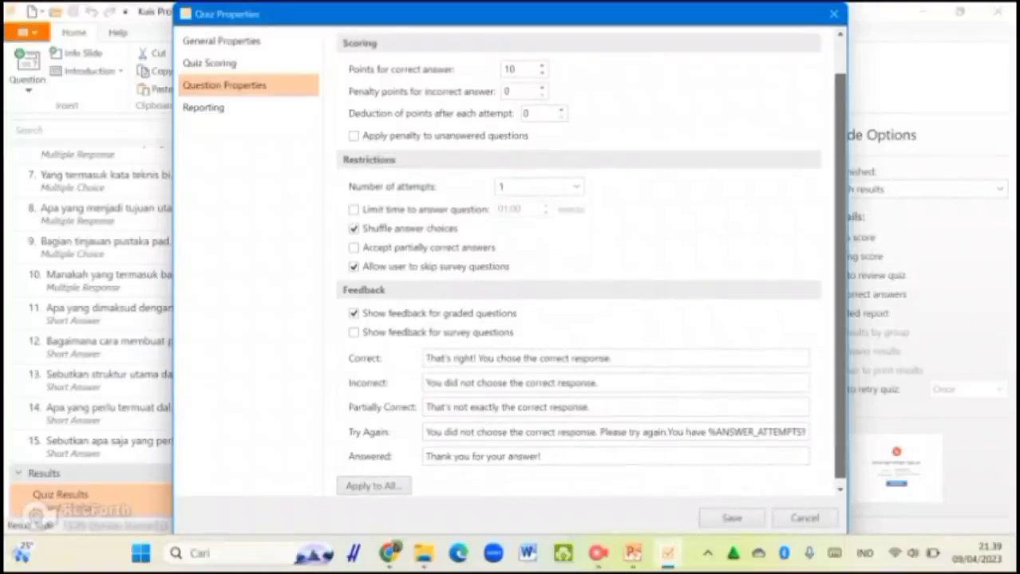
scroll(590, 263, up, 1)
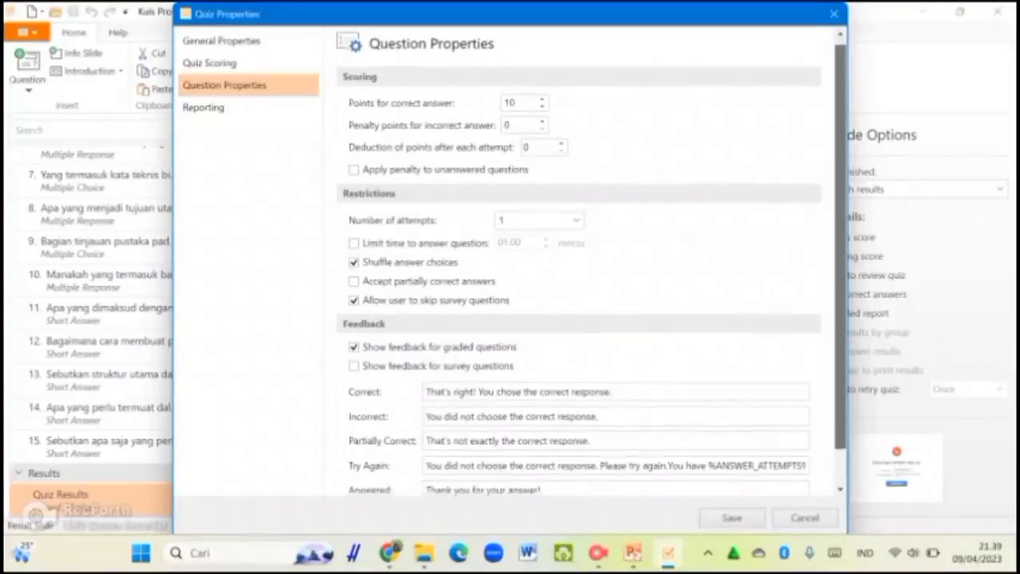
scroll(590, 263, down, 1)
scroll(590, 263, up, 1)
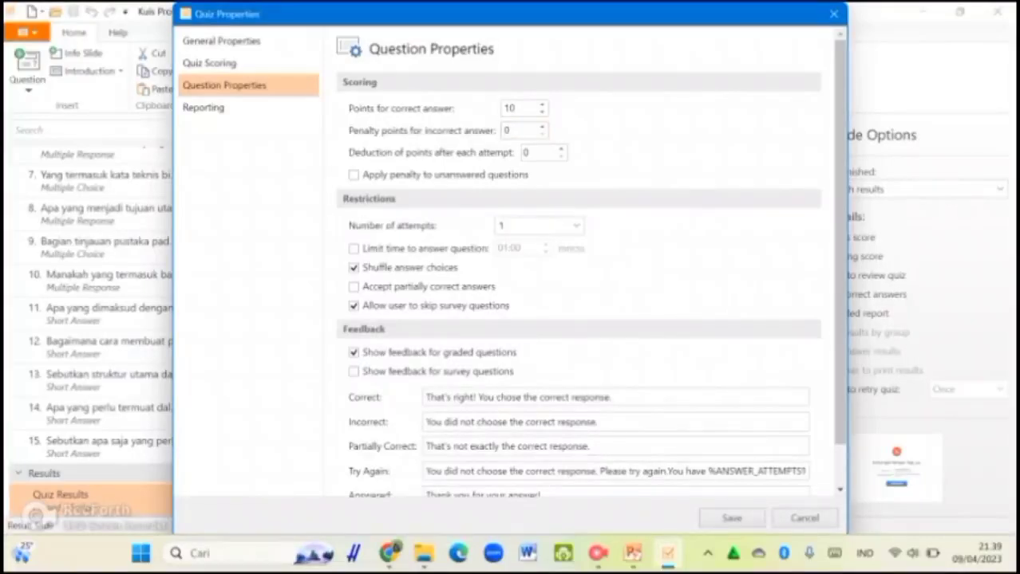
scroll(578, 263, down, 1)
mouse_move(840, 279)
mouse_down()
mouse_move(840, 260)
mouse_move(840, 281)
mouse_up()
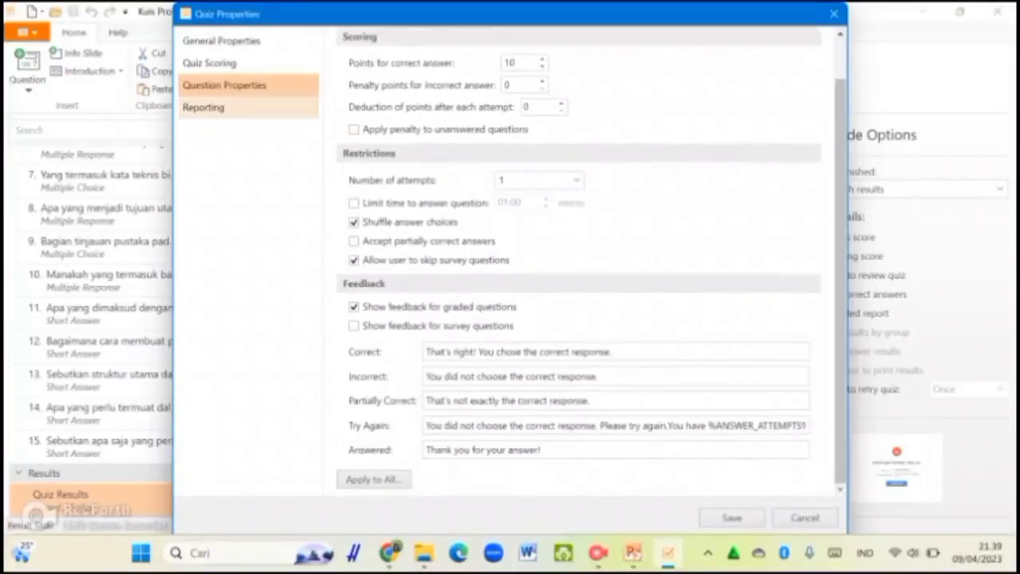
Step: In Reporting, enable reports to the instructor and the user, entering the instructor's e-mail address
click(204, 108)
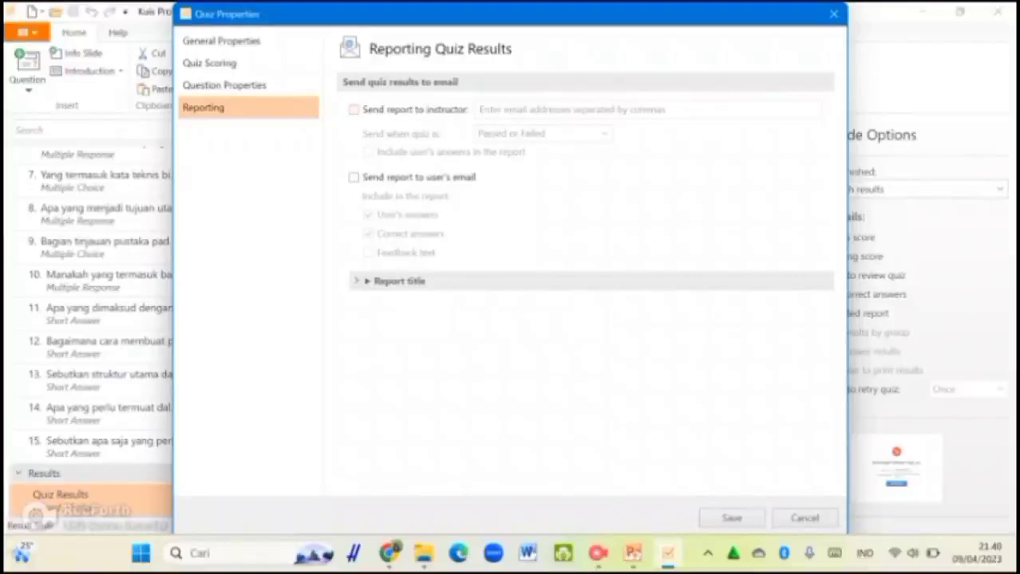
click(353, 110)
click(353, 178)
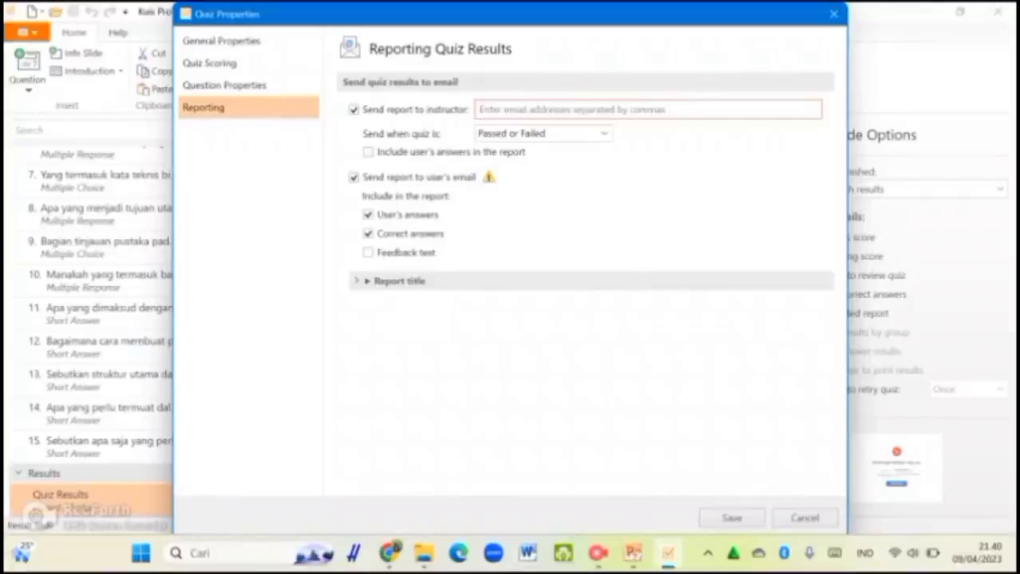
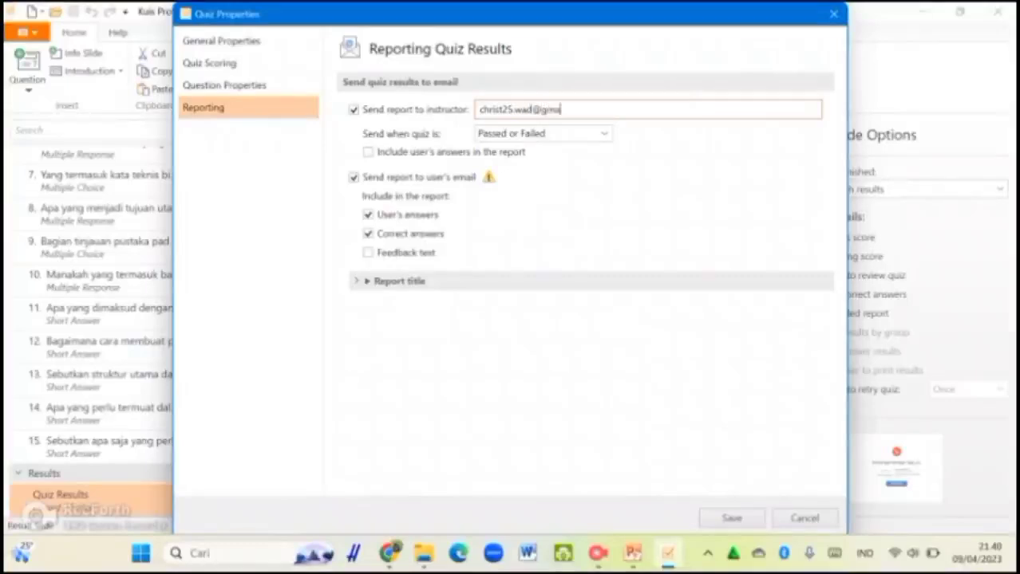
click(604, 133)
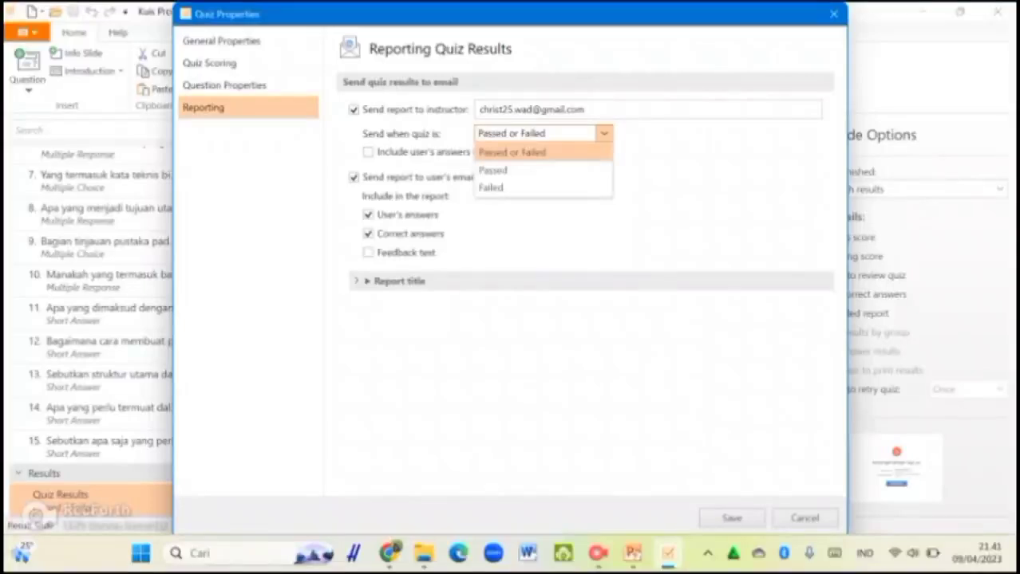
Step: Include the user's answers in the instructor report, stop user e-mail reports, and save
key(Escape)
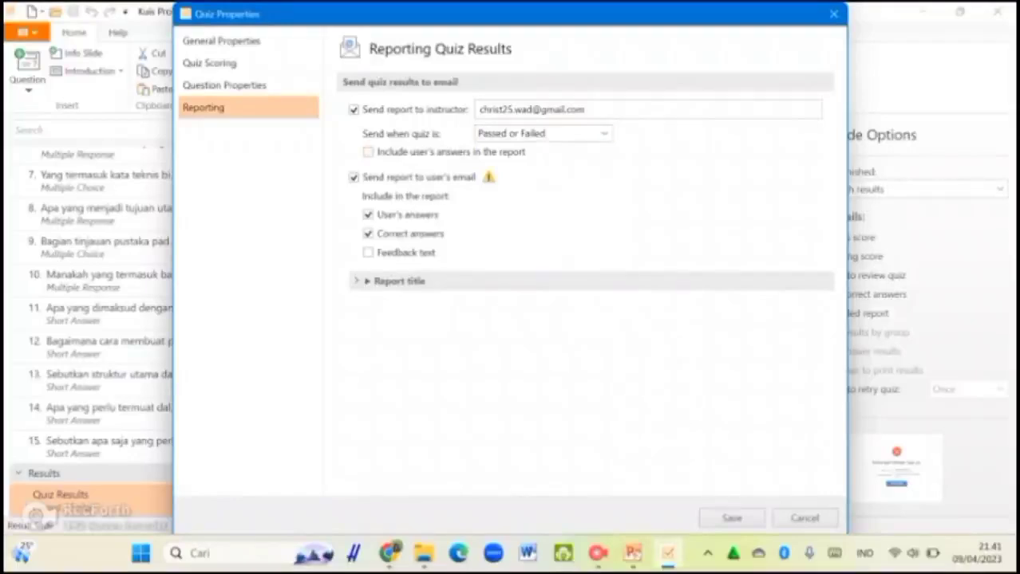
click(368, 151)
click(367, 281)
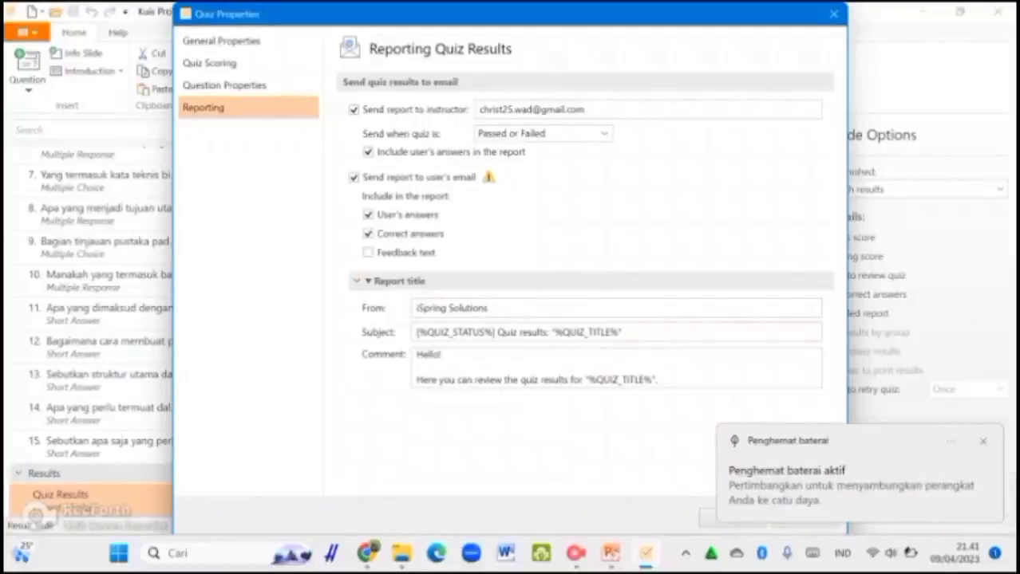
click(614, 369)
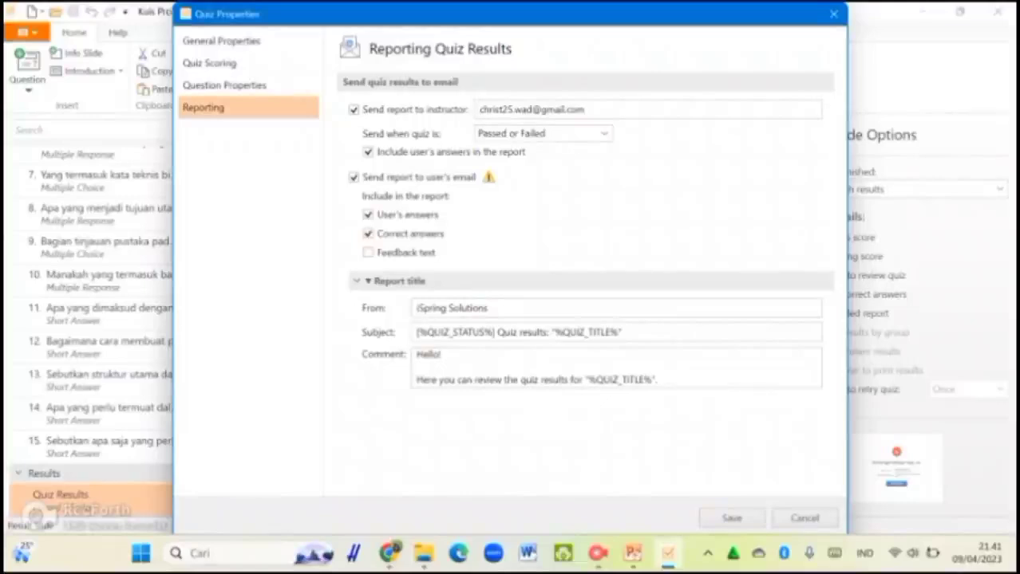
click(353, 177)
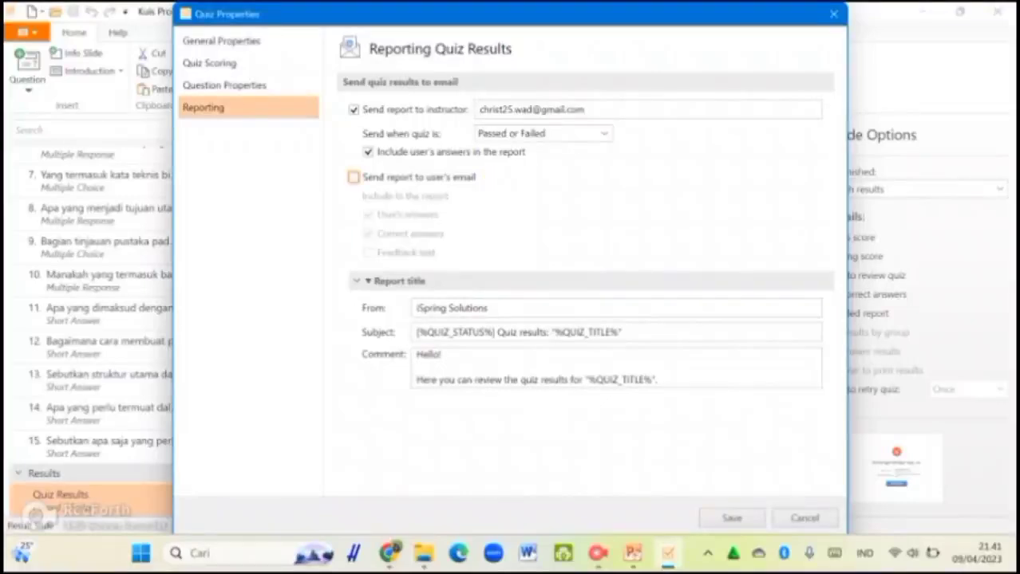
click(731, 519)
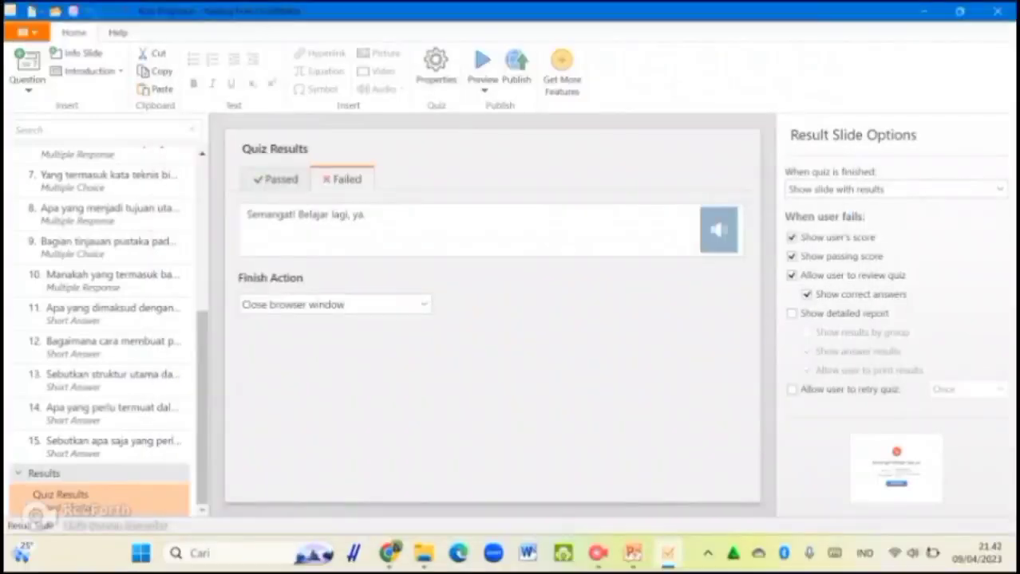
Step: Open the Publish dialog for Kuis Teks Proposal from the Home ribbon
scroll(100, 319, up, 8)
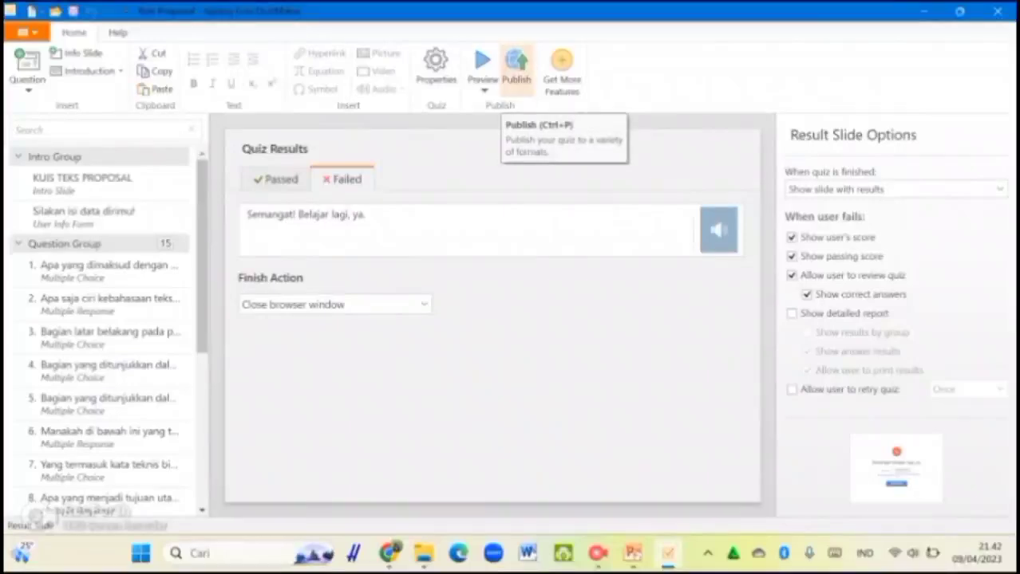
click(516, 70)
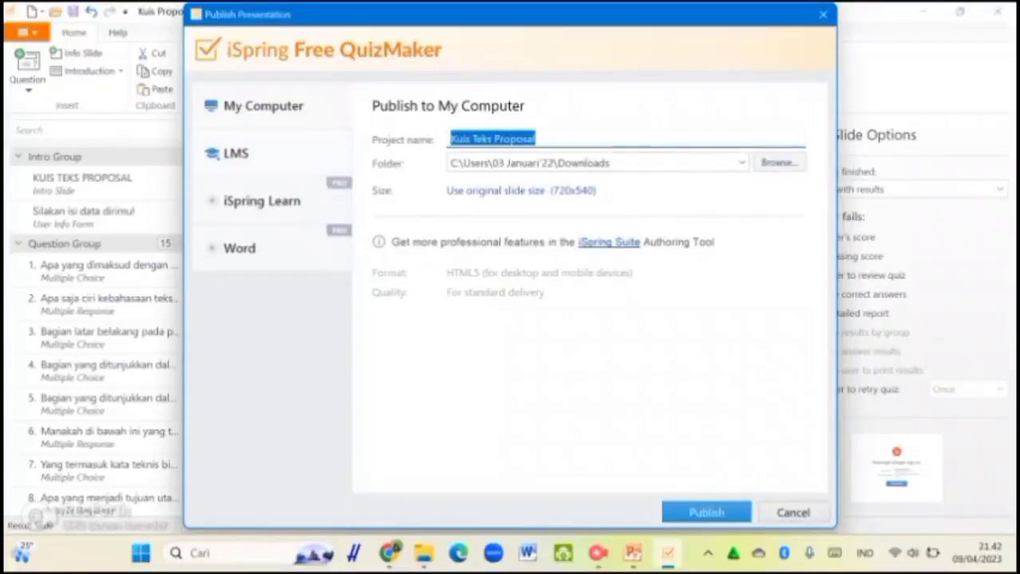
Step: Publish Kuis Teks Proposal as HTML5 to the Downloads folder and dismiss the completion message
click(236, 153)
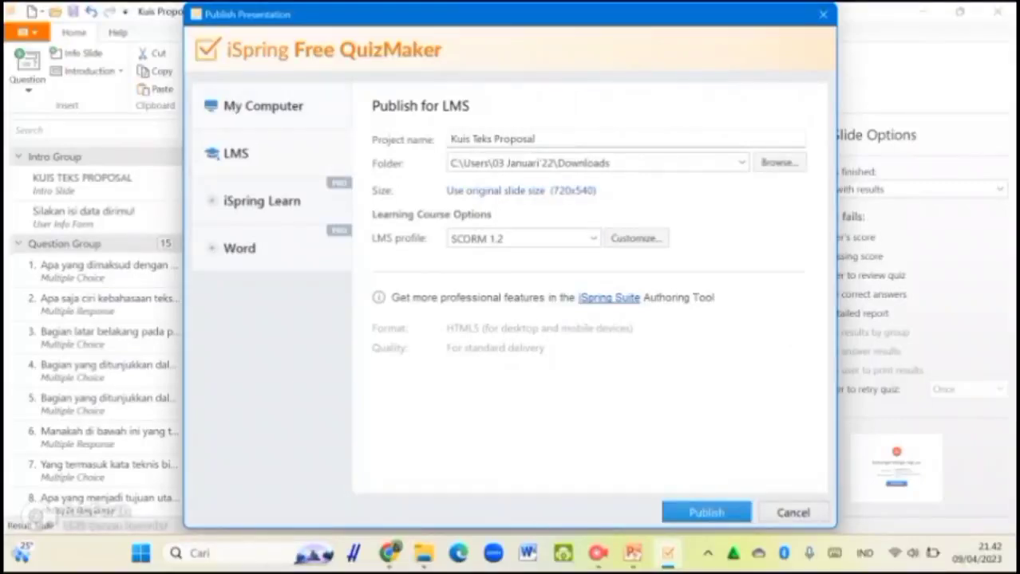
click(263, 105)
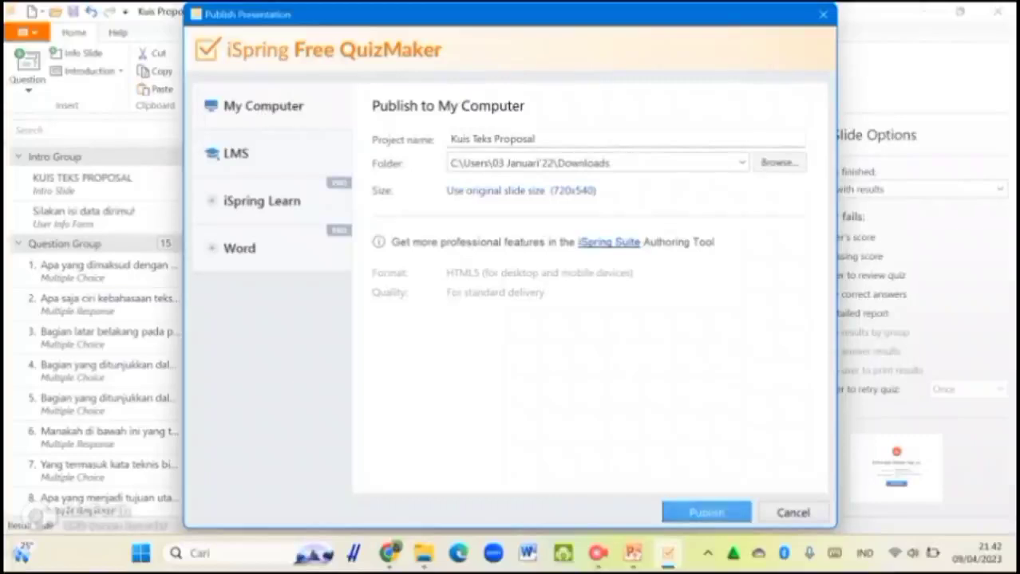
key(Return)
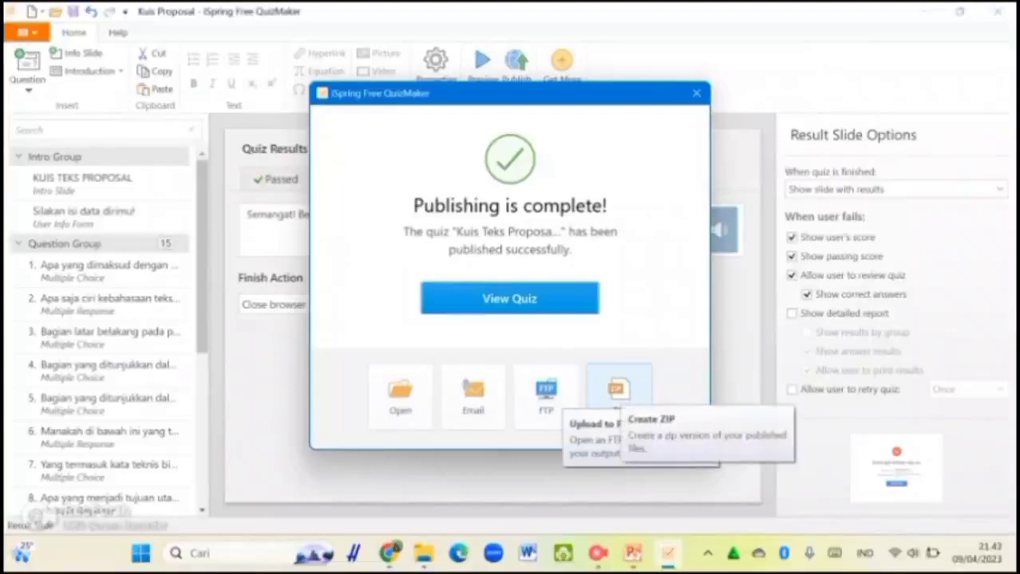
click(696, 93)
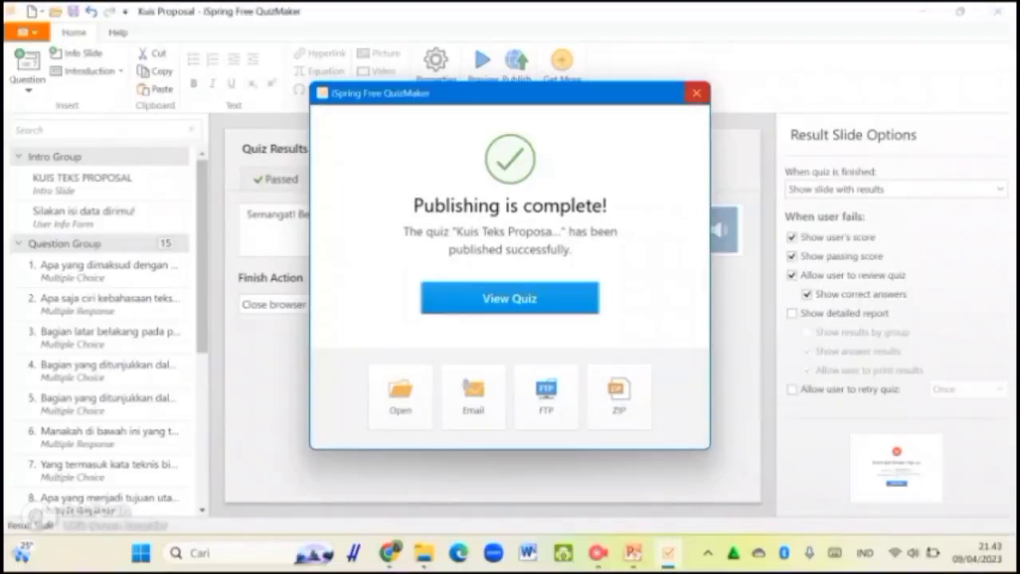